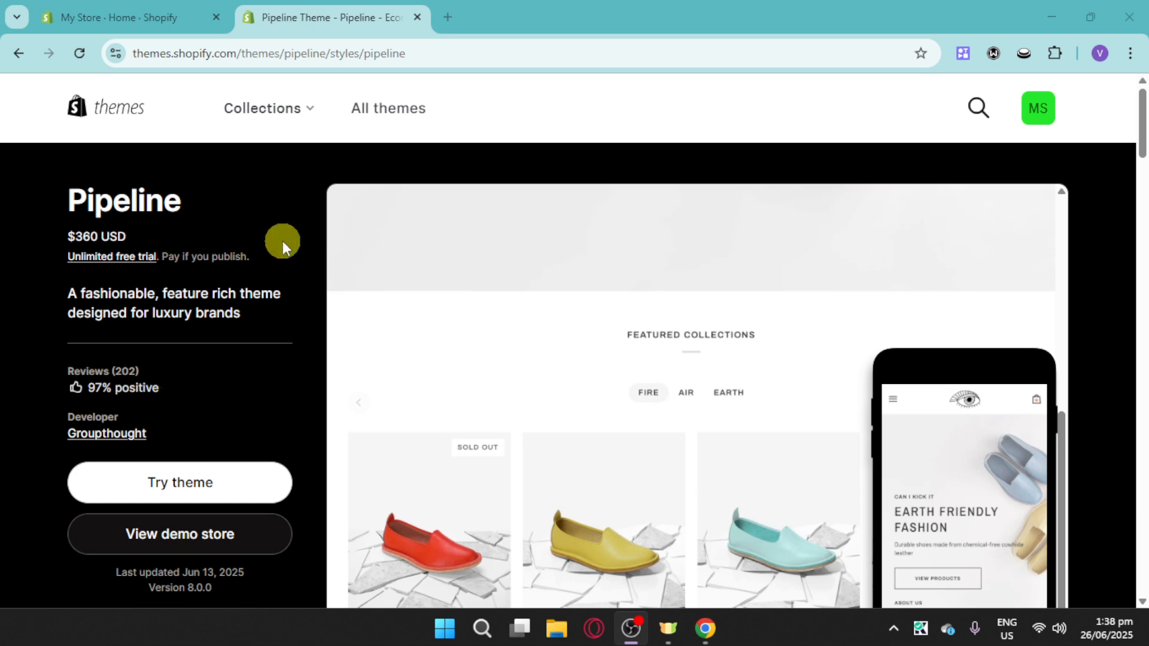
pyautogui.scroll(-1, 509, 371)
pyautogui.scroll(5, 508, 371)
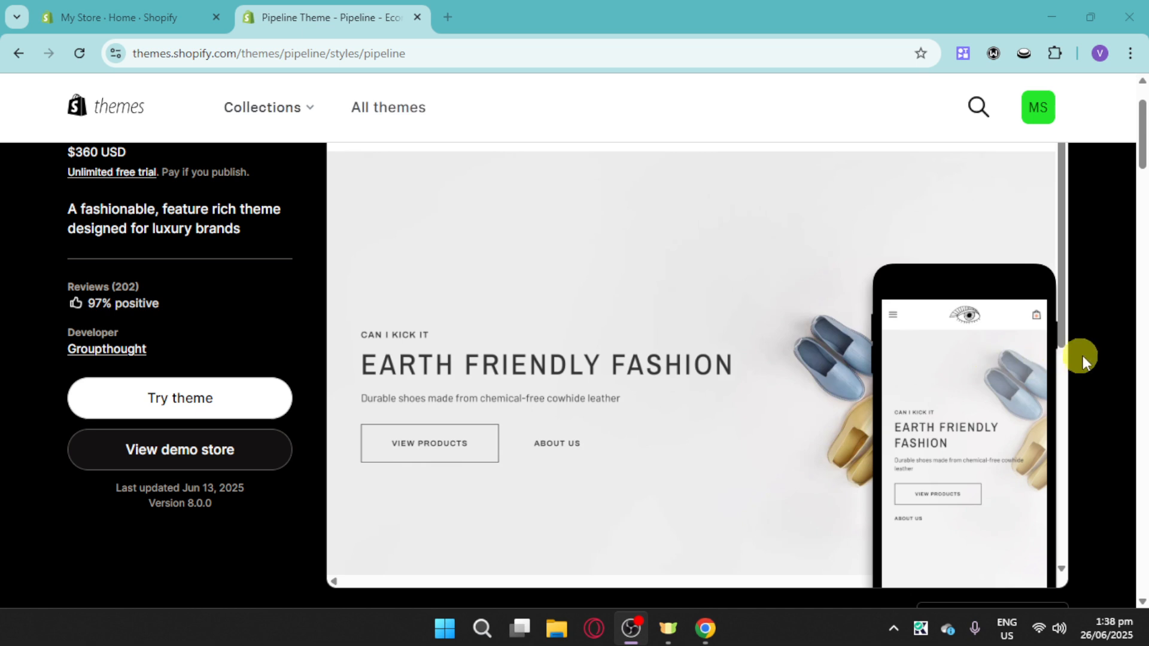
pyautogui.scroll(1, 1089, 355)
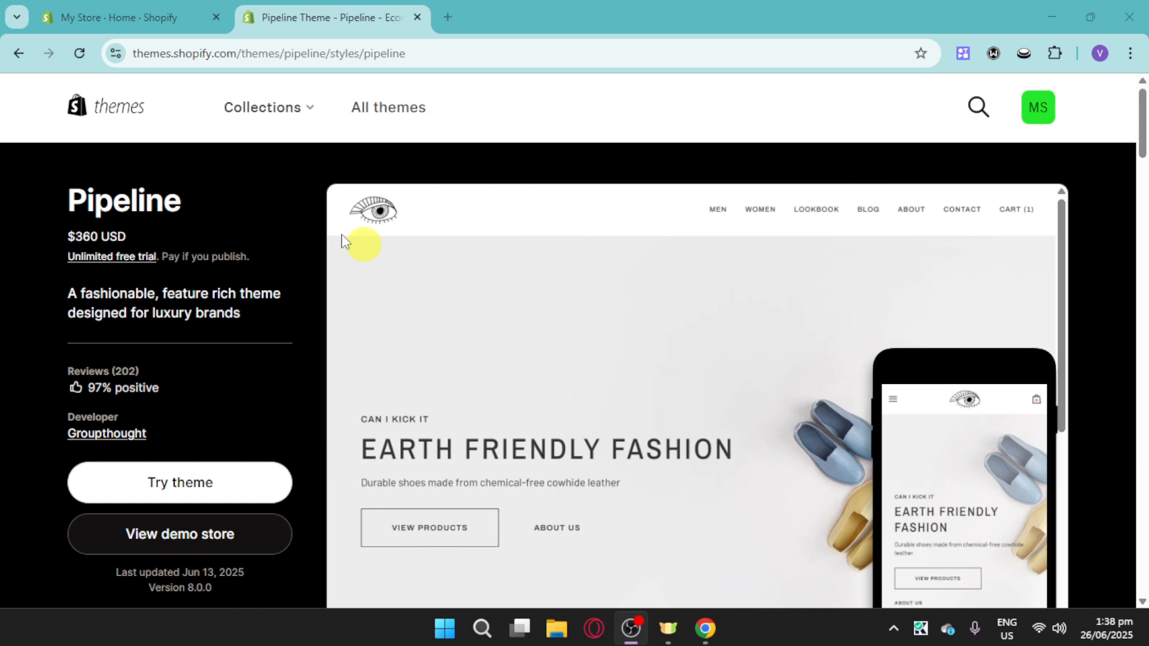
# Step: Open the Online Store themes page in the store admin and visit the Theme Store from its Explore more themes section
pyautogui.click(136, 23)
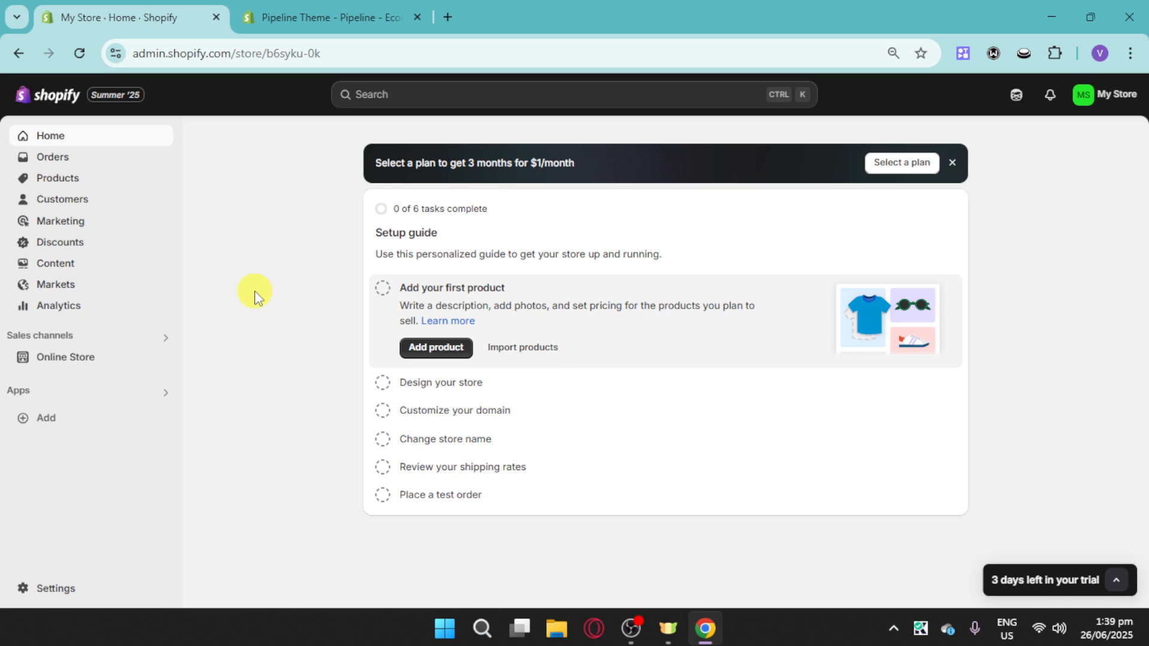
pyautogui.click(111, 366)
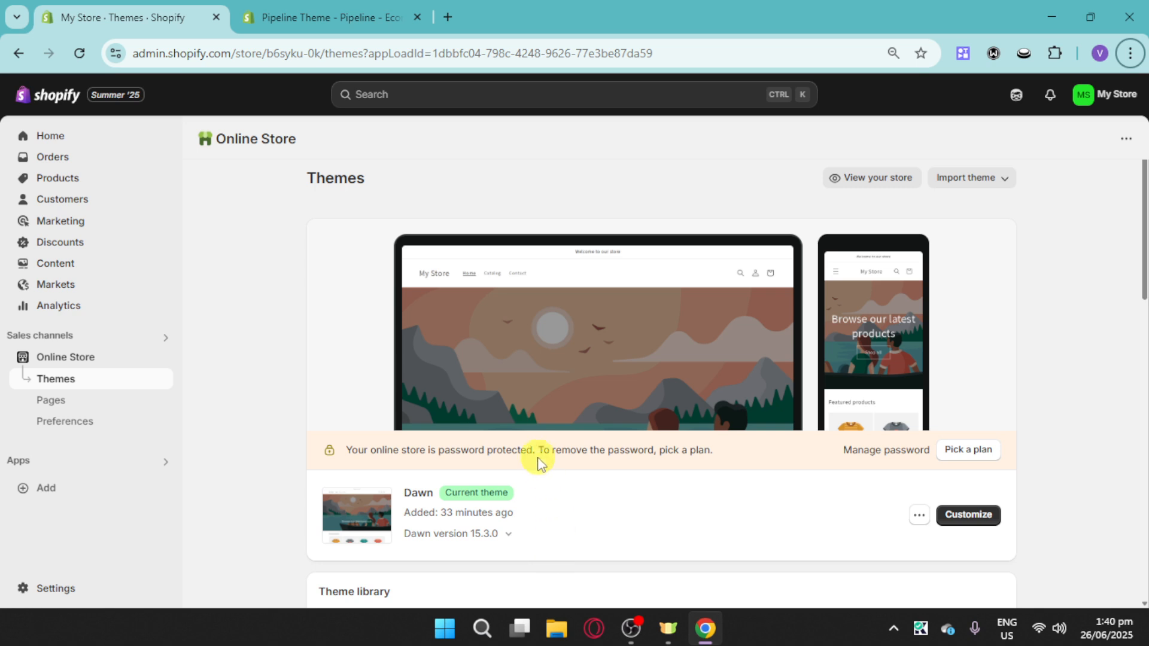
pyautogui.scroll(-4, 584, 485)
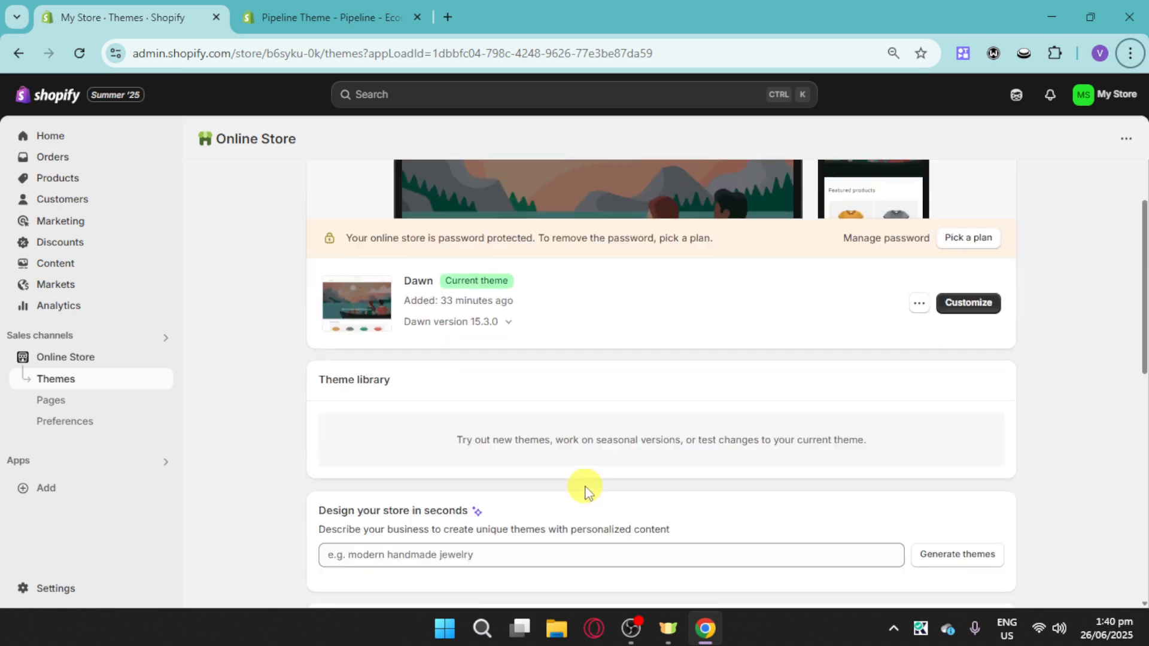
pyautogui.scroll(-3, 513, 500)
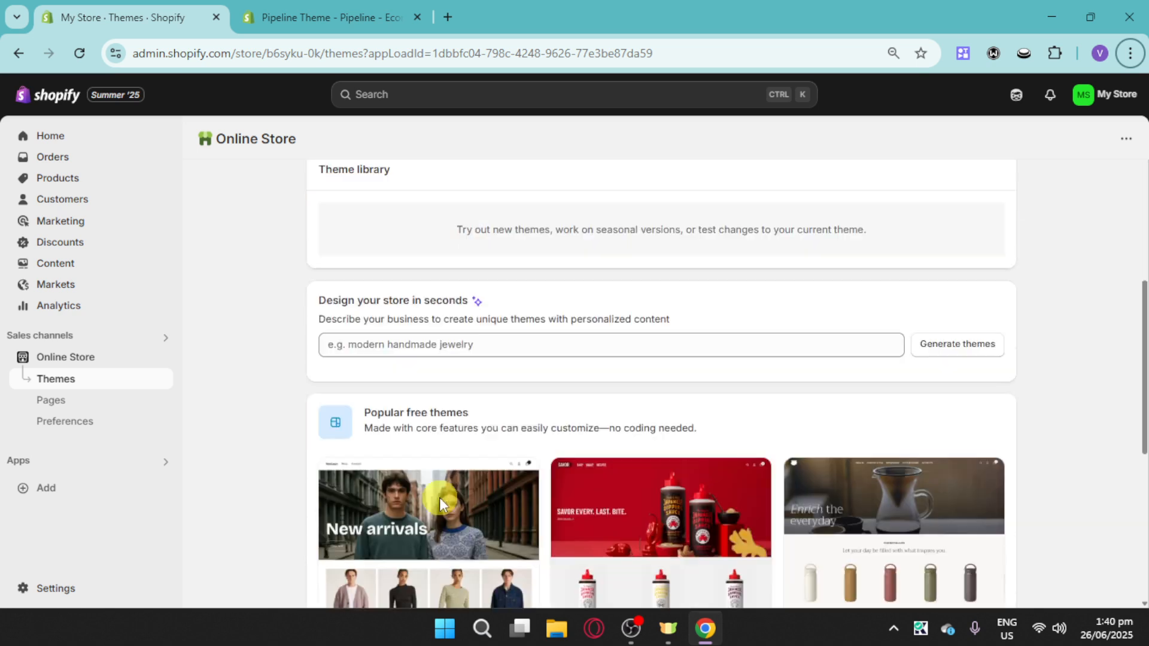
pyautogui.scroll(-2, 717, 414)
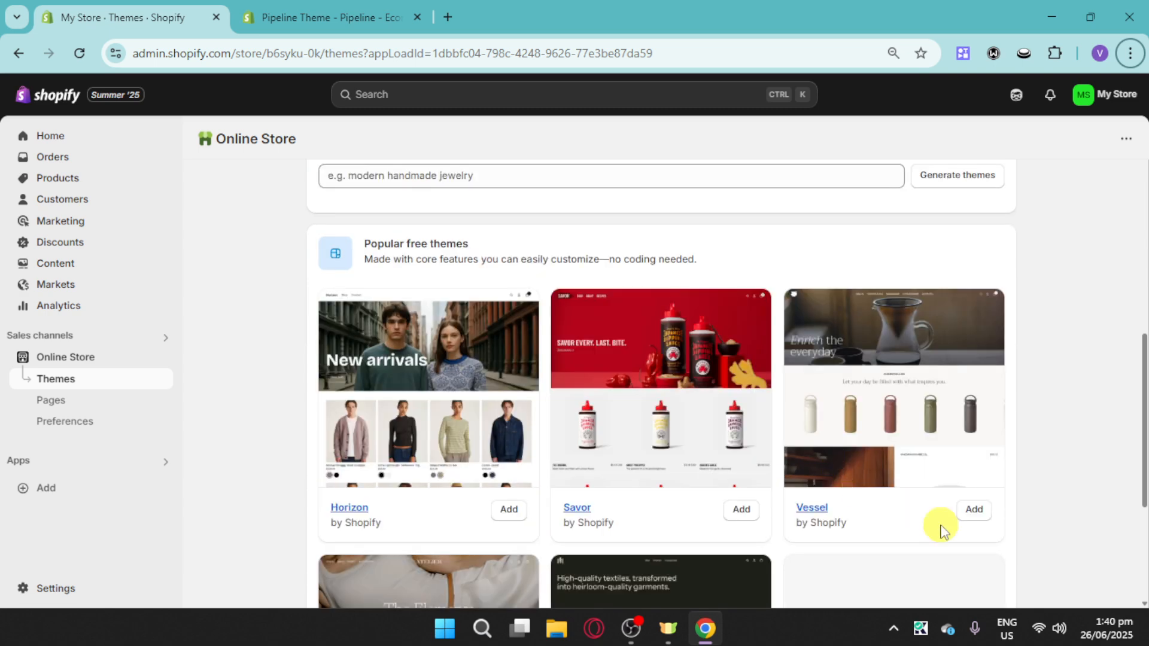
pyautogui.scroll(-3, 994, 564)
pyautogui.scroll(-1, 994, 564)
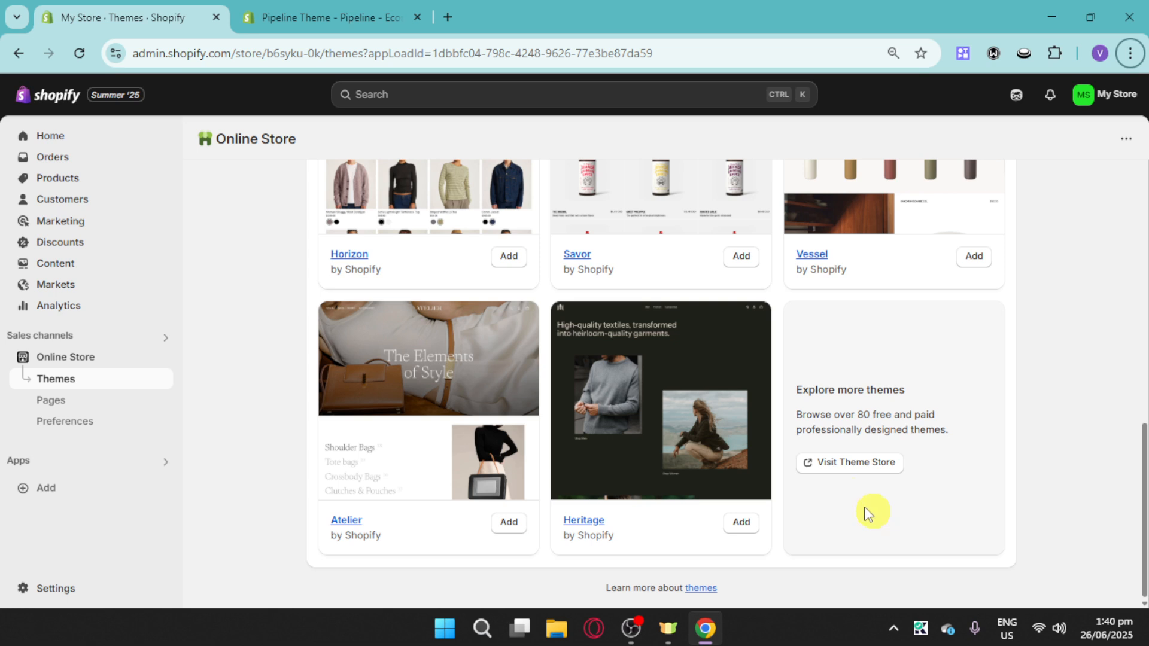
pyautogui.click(860, 470)
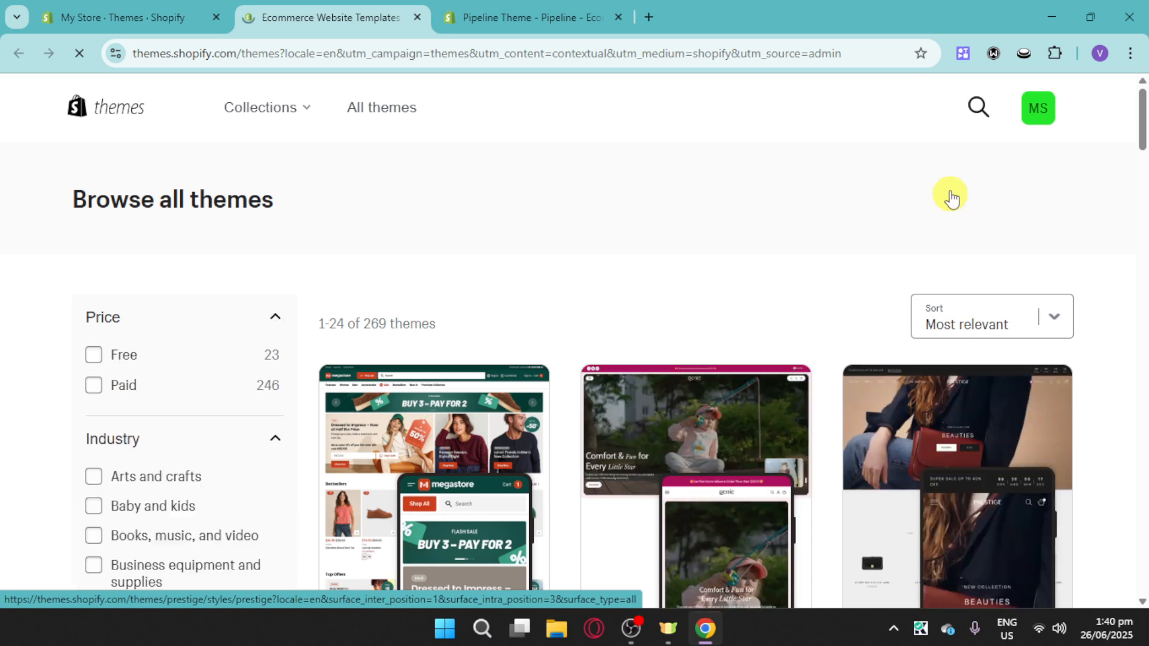
# Step: Search the Theme Store for "pipeline" and open the Pipeline theme's page
pyautogui.click(979, 116)
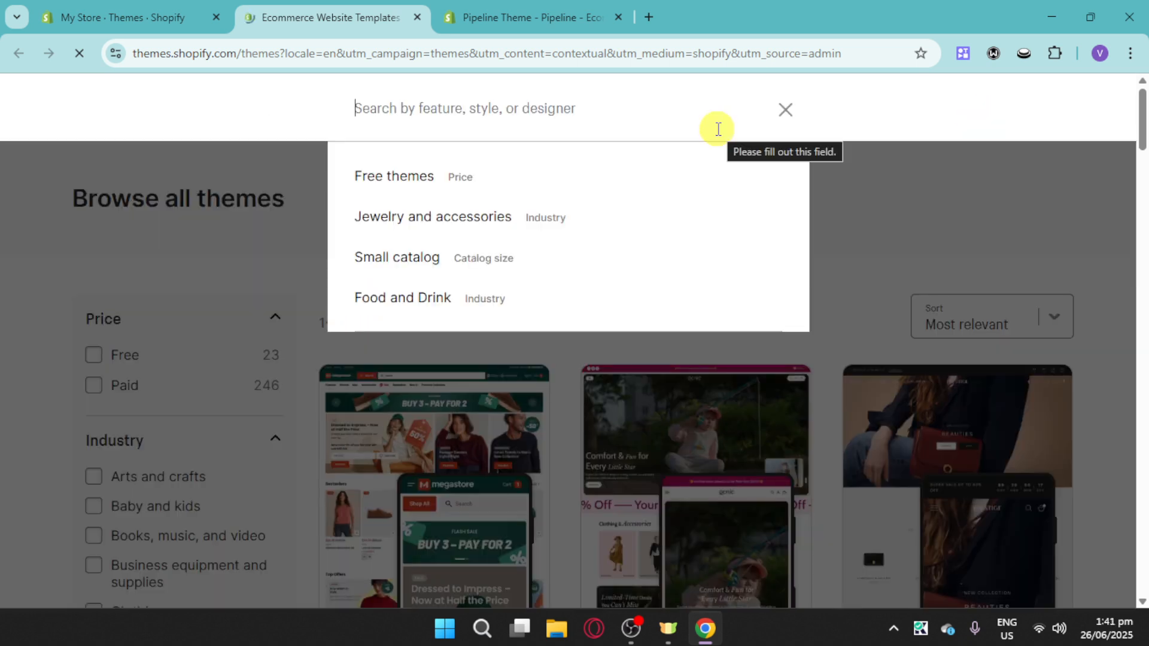
pyautogui.write('pip')
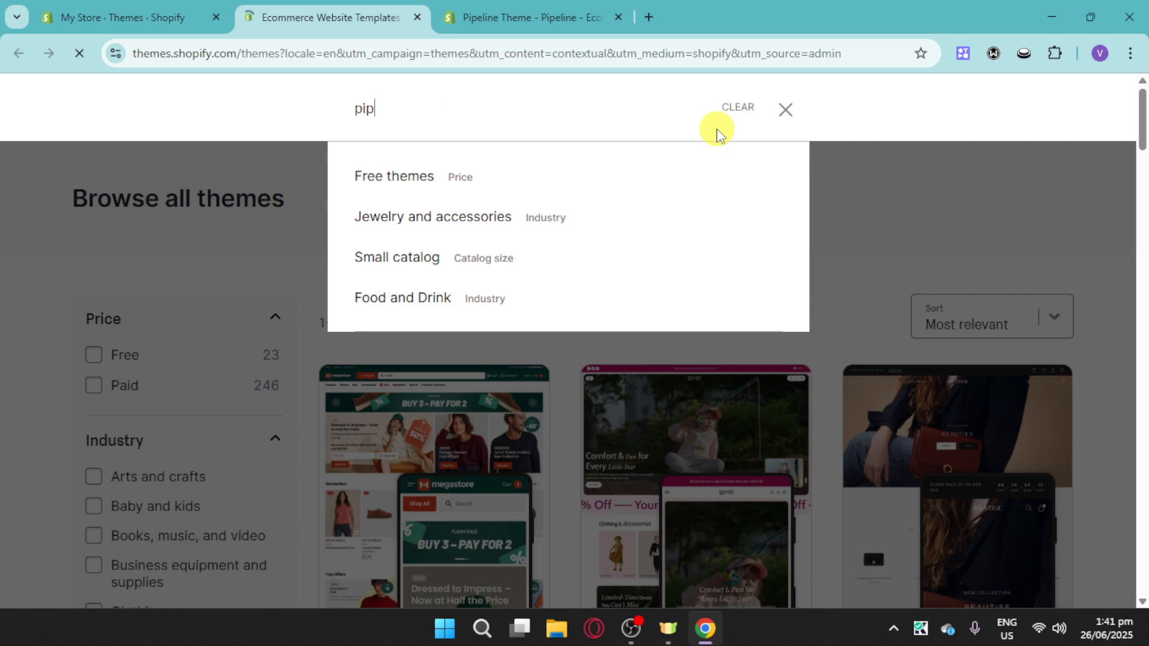
pyautogui.write('eli')
pyautogui.hotkey('ctrl', 'a')
pyautogui.write('pipeli')
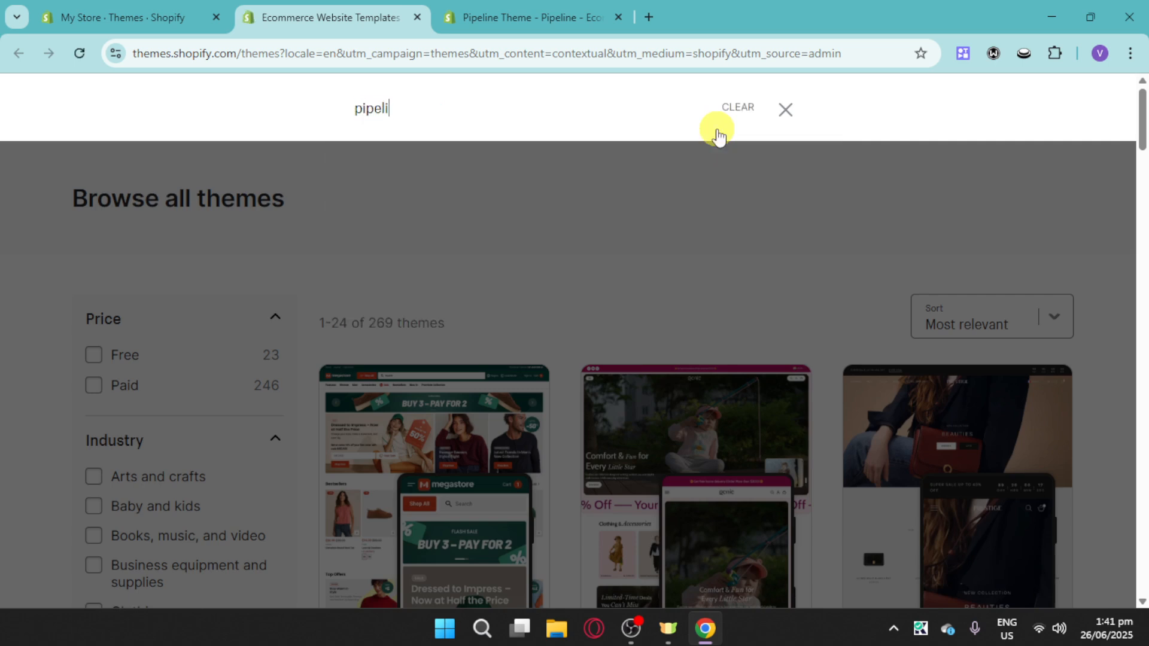
pyautogui.write('ne')
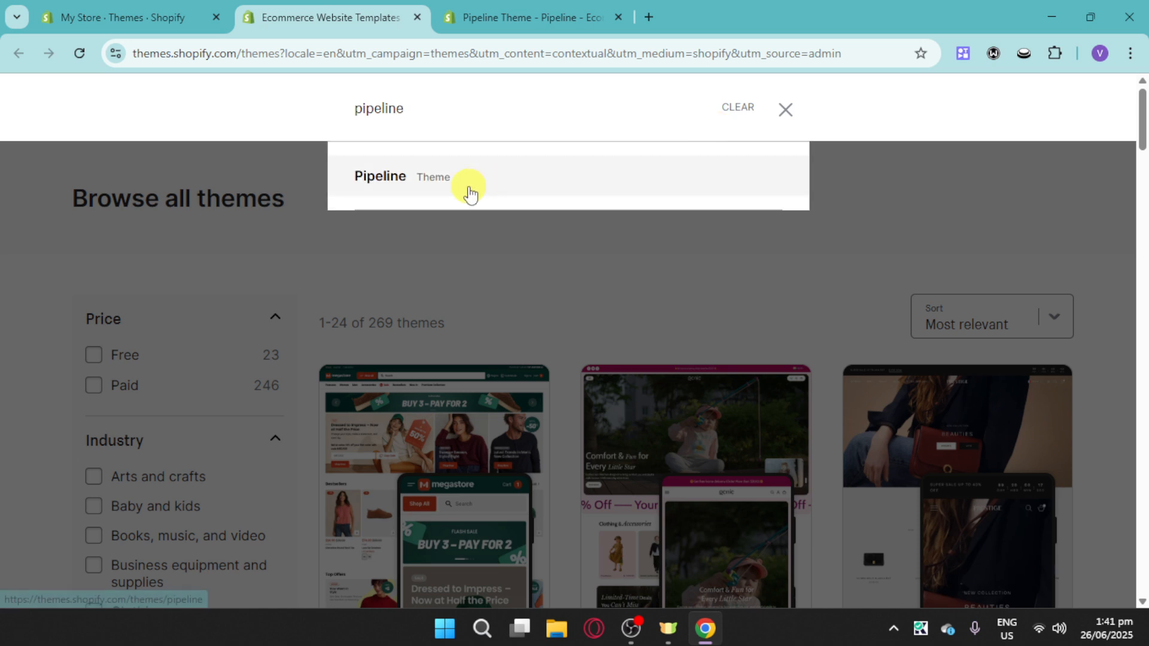
pyautogui.click(470, 193)
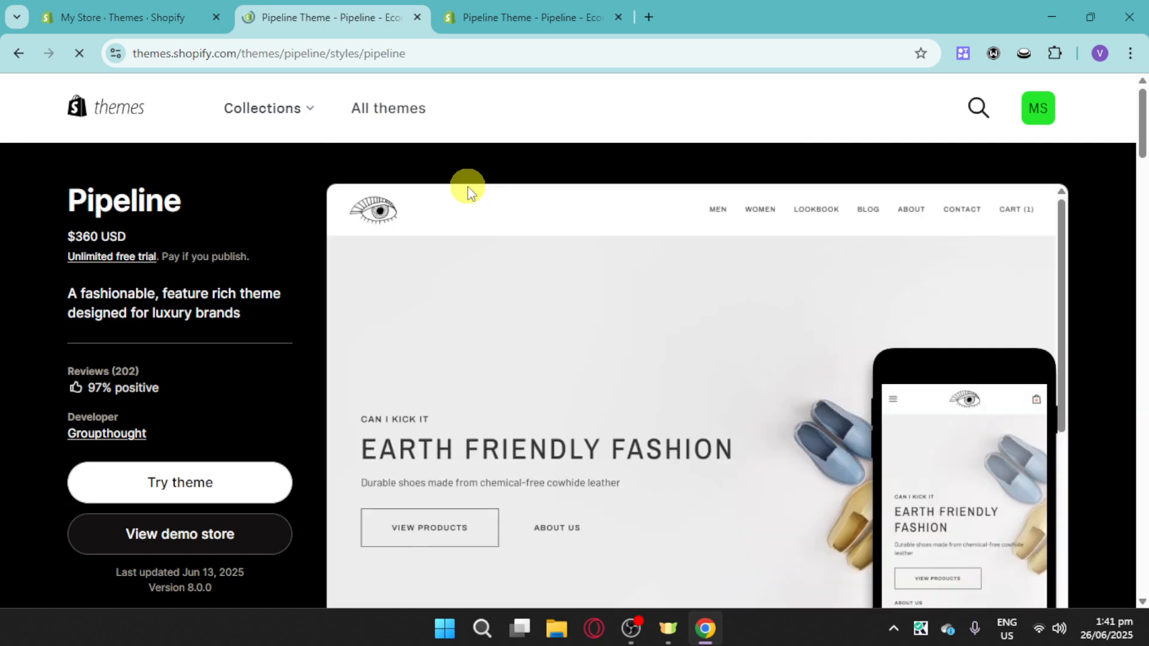
# Step: Add the Pipeline theme trial to the store, close the duplicate Pipeline page, and open the added theme for customization
pyautogui.click(256, 500)
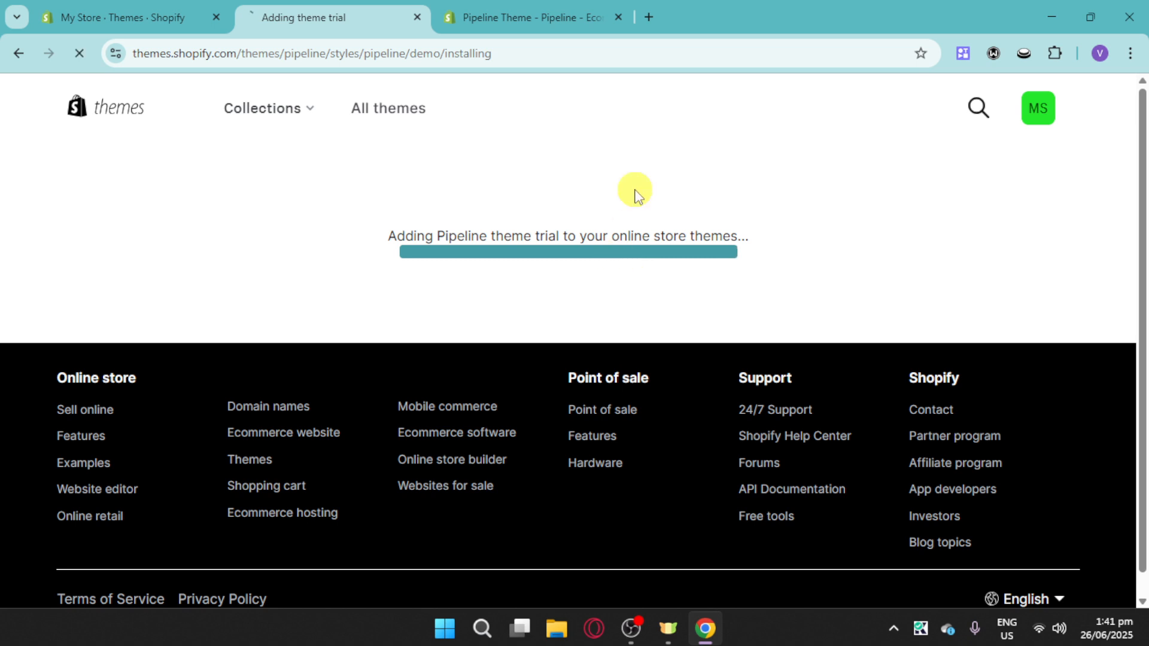
pyautogui.click(619, 18)
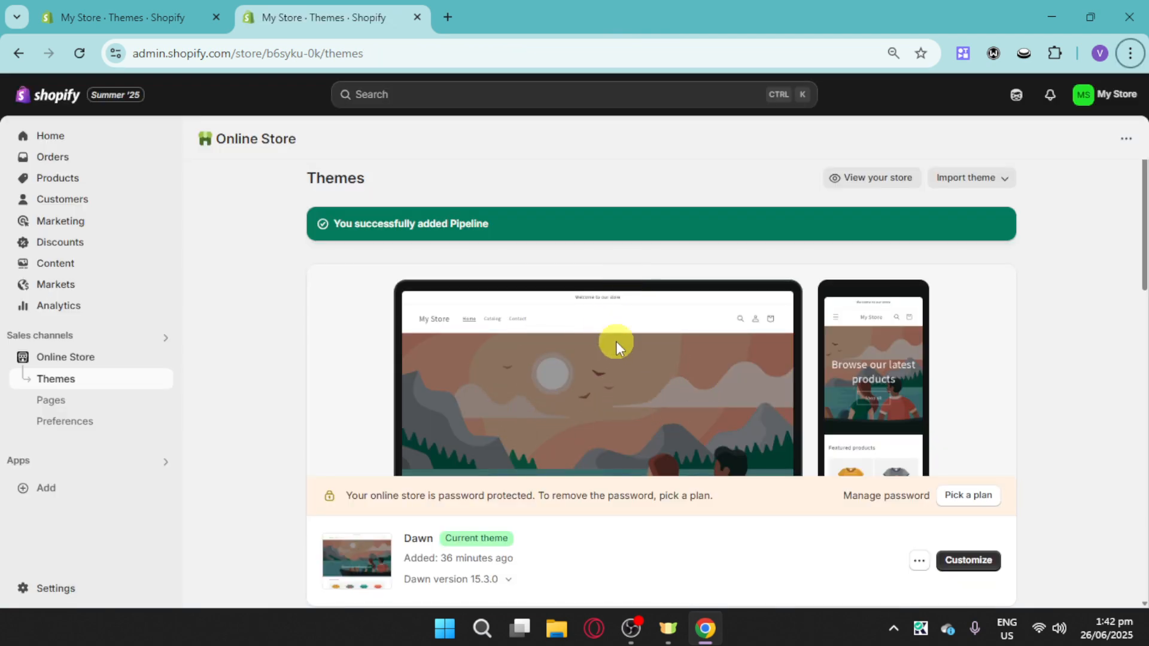
pyautogui.scroll(-5, 1007, 445)
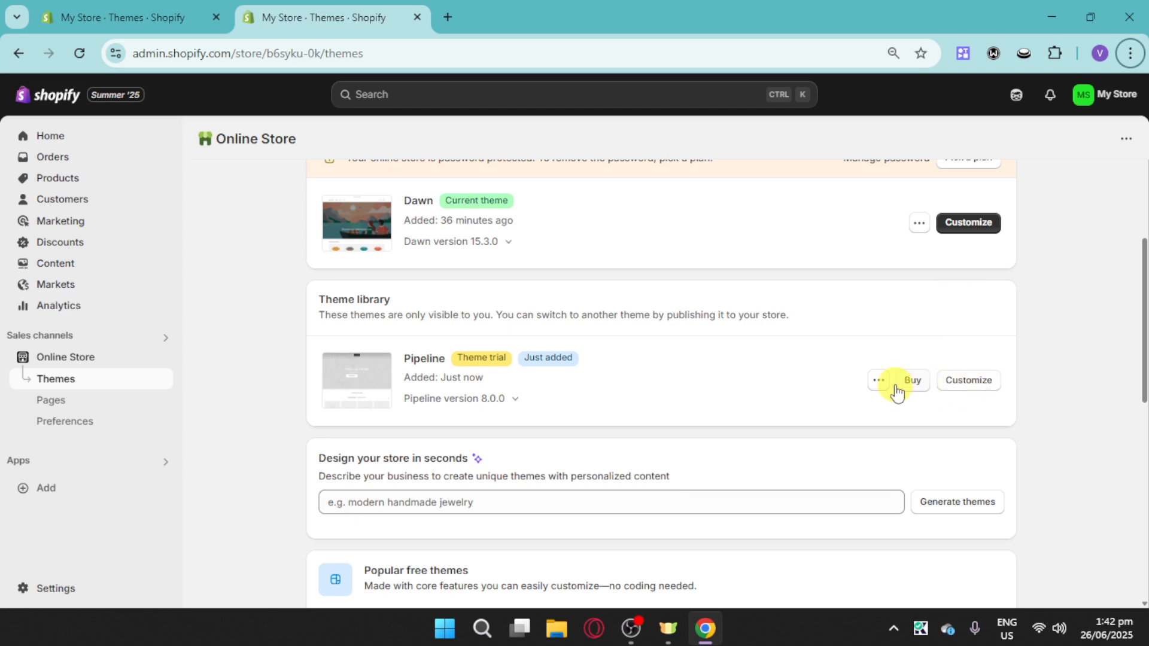
pyautogui.click(954, 381)
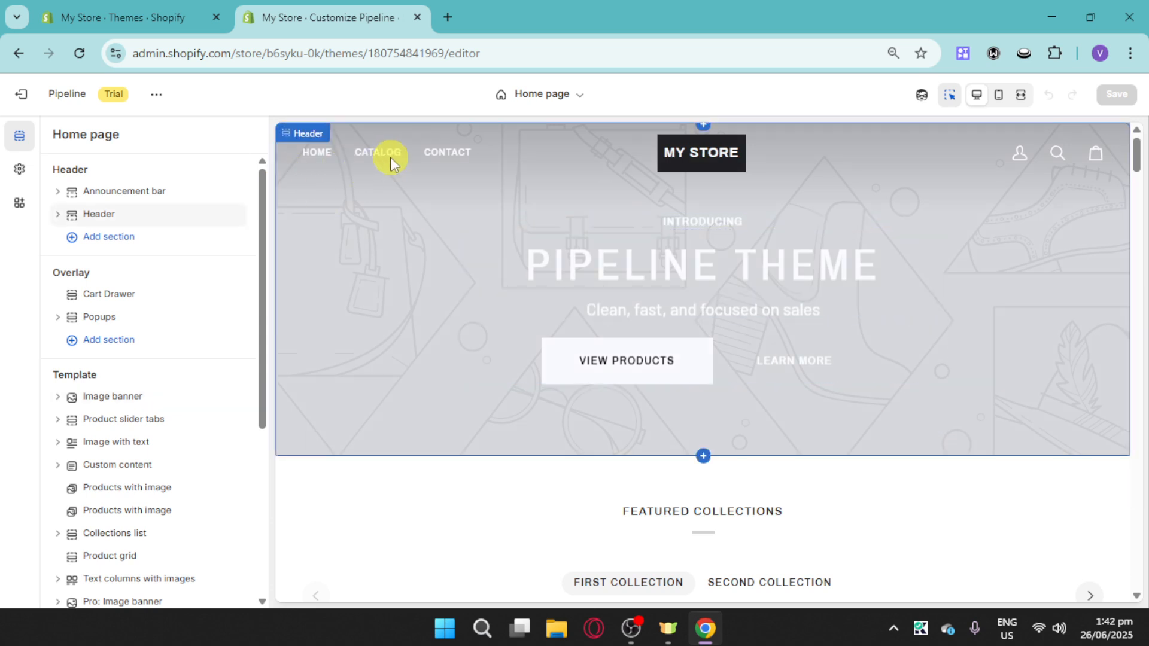
# Step: Examine the Pipeline home page preview, from the image banner and featured collections through to the collection list
pyautogui.scroll(-3, 902, 481)
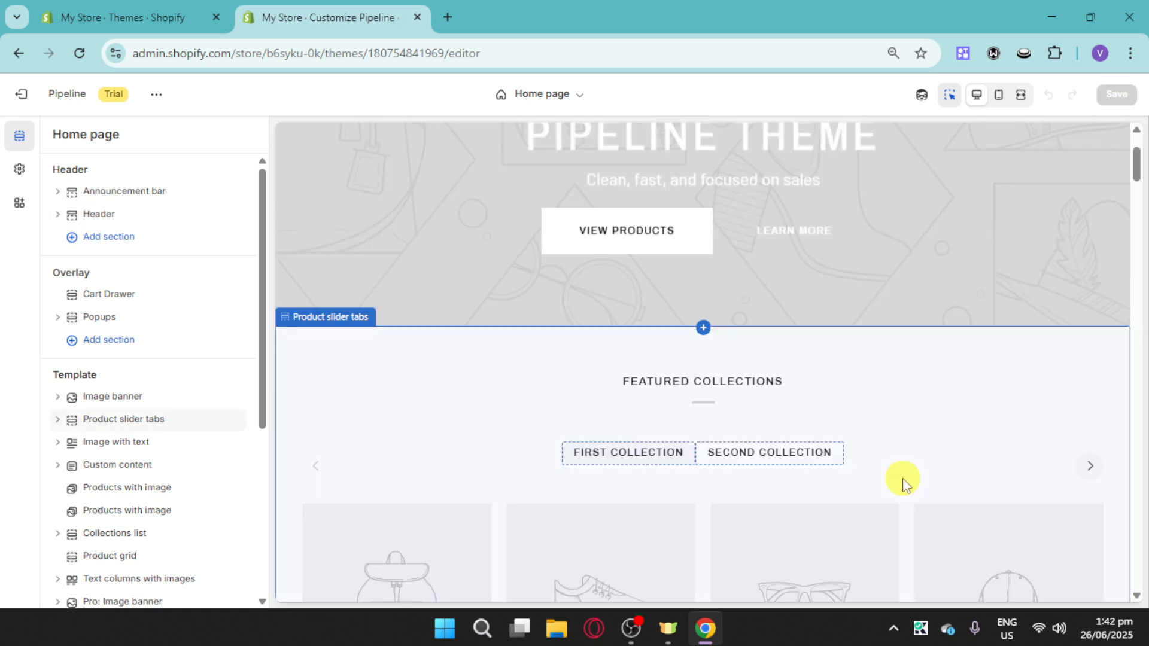
pyautogui.scroll(-10, 760, 366)
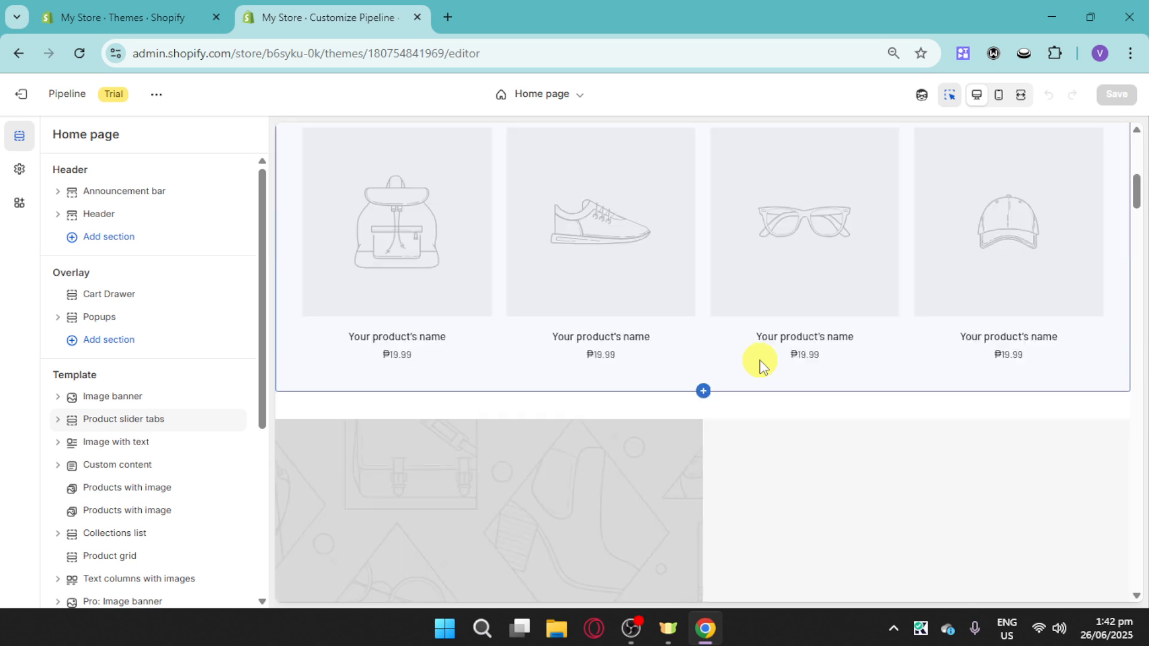
pyautogui.scroll(5, 760, 366)
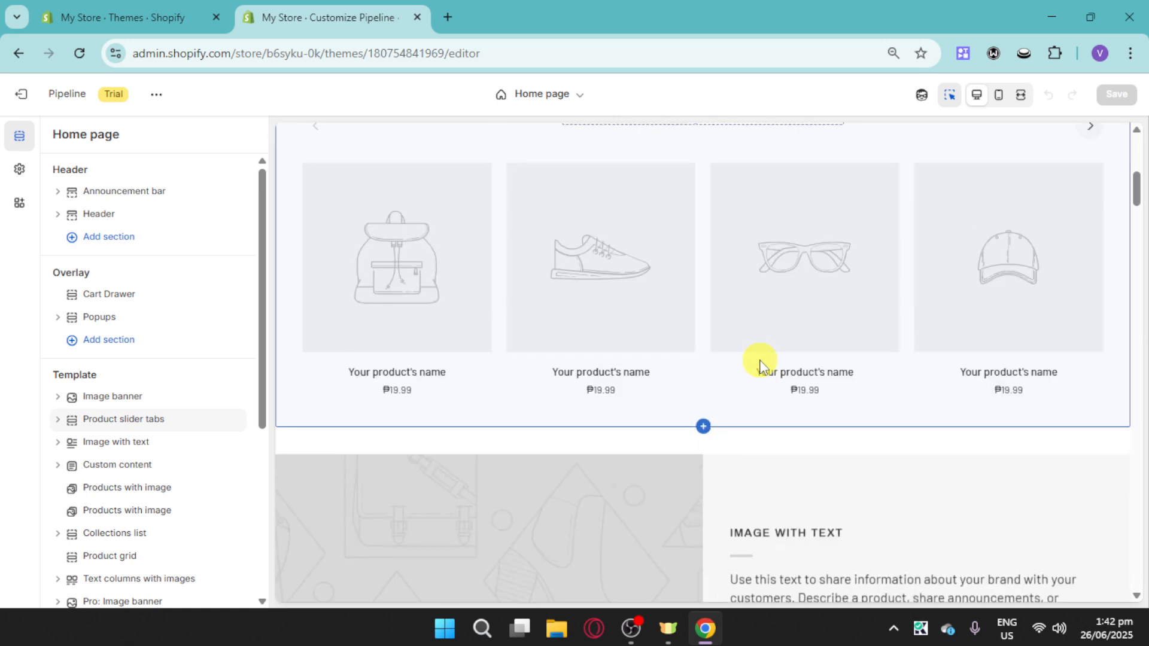
pyautogui.scroll(4, 750, 374)
pyautogui.scroll(-5, 742, 380)
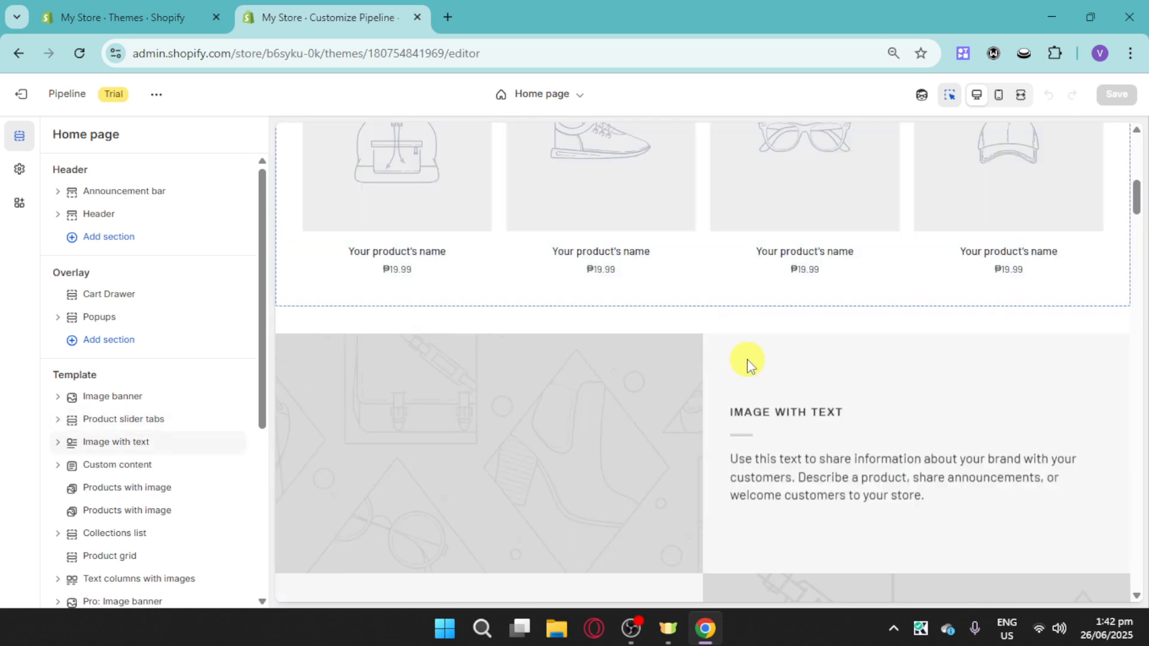
pyautogui.scroll(-4, 748, 362)
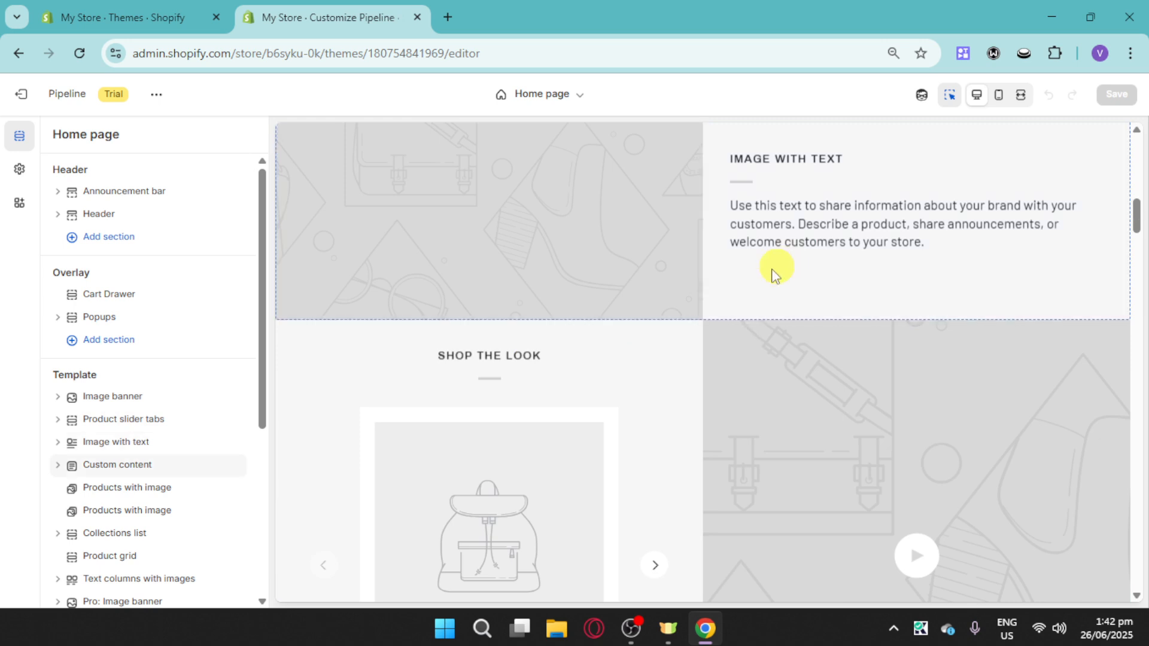
pyautogui.scroll(-7, 755, 396)
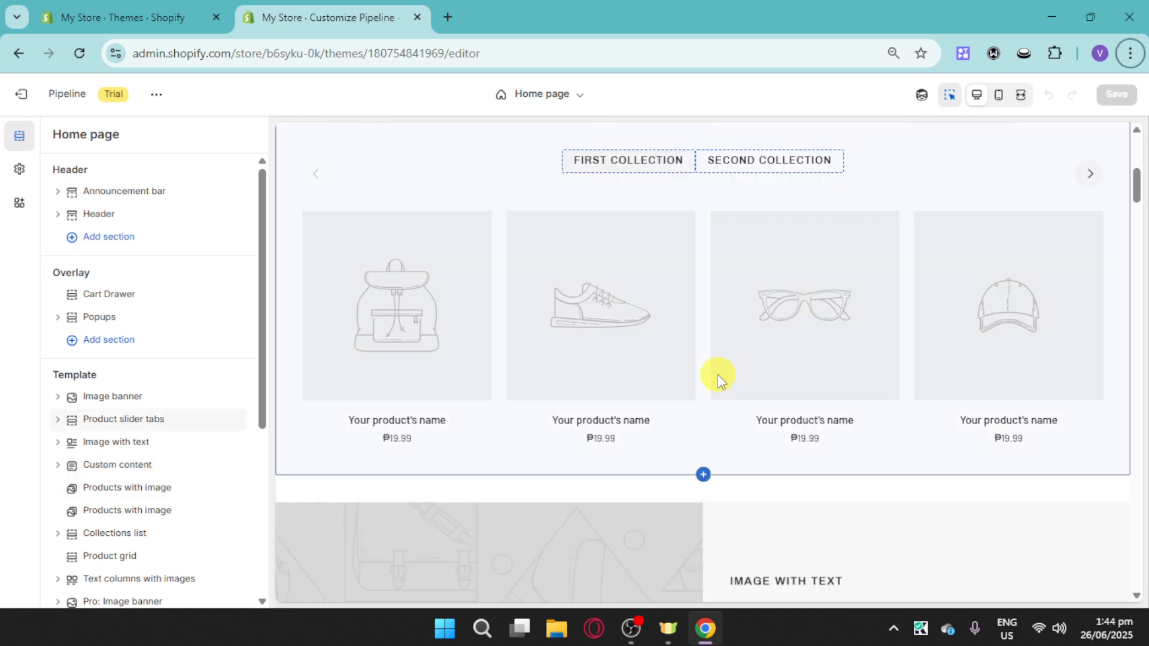
pyautogui.scroll(4, 717, 374)
pyautogui.scroll(-9, 717, 374)
pyautogui.scroll(-10, 717, 374)
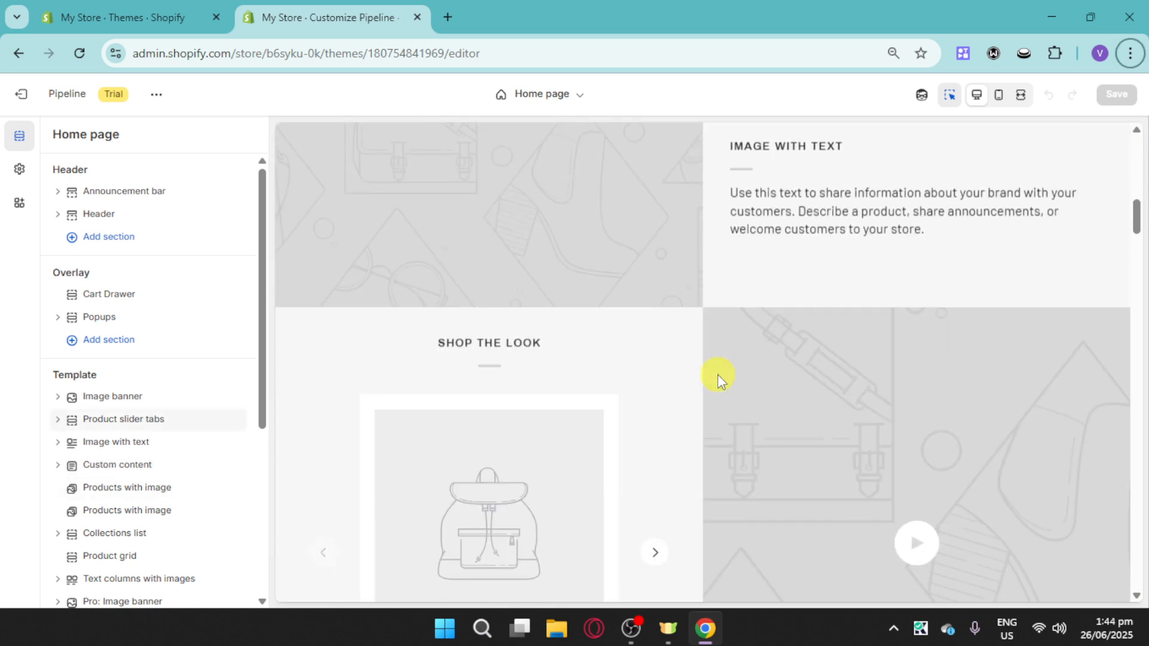
pyautogui.scroll(-5, 716, 375)
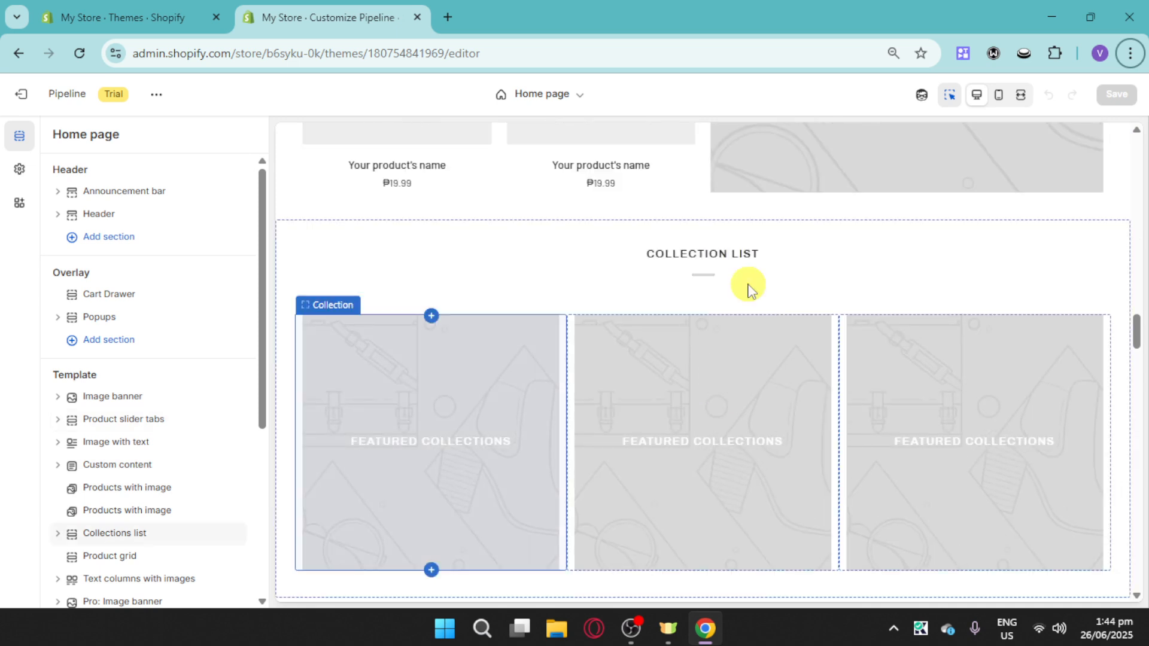
pyautogui.scroll(6, 600, 448)
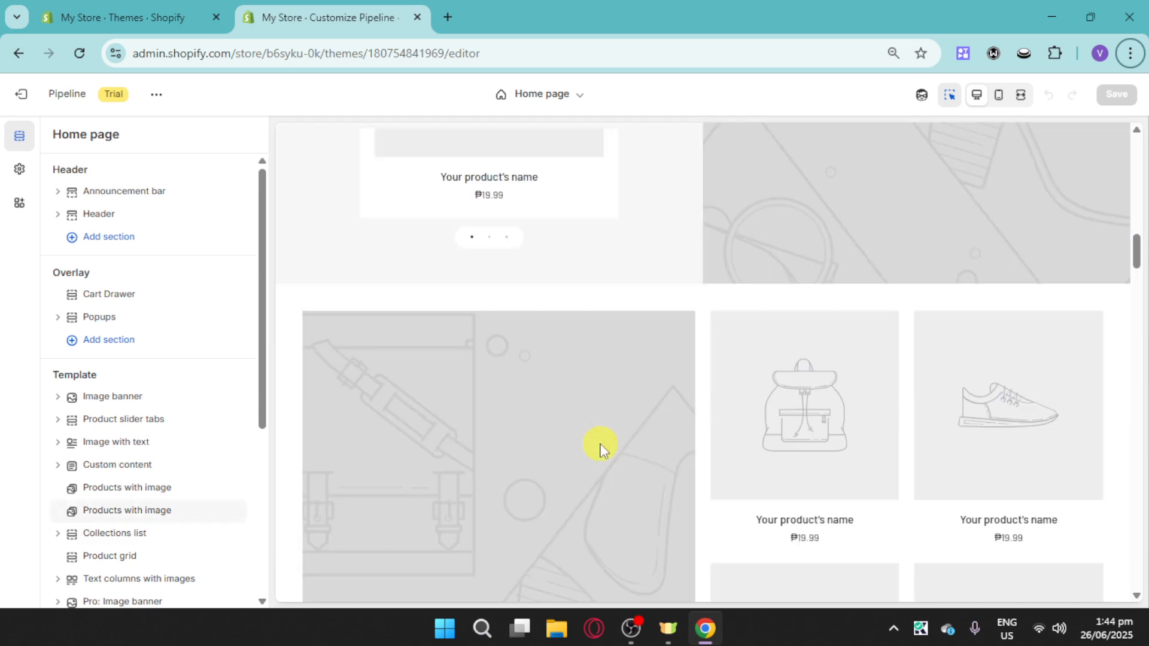
pyautogui.scroll(15, 600, 444)
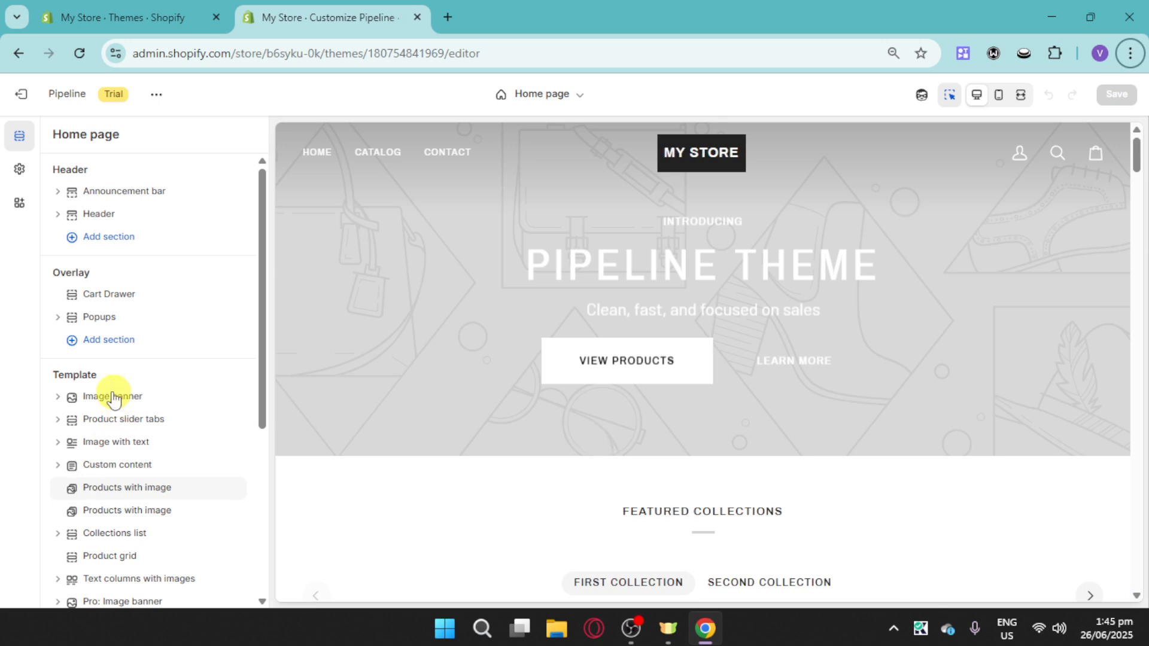
# Step: Remove the Custom content section from the home page template
pyautogui.click(215, 466)
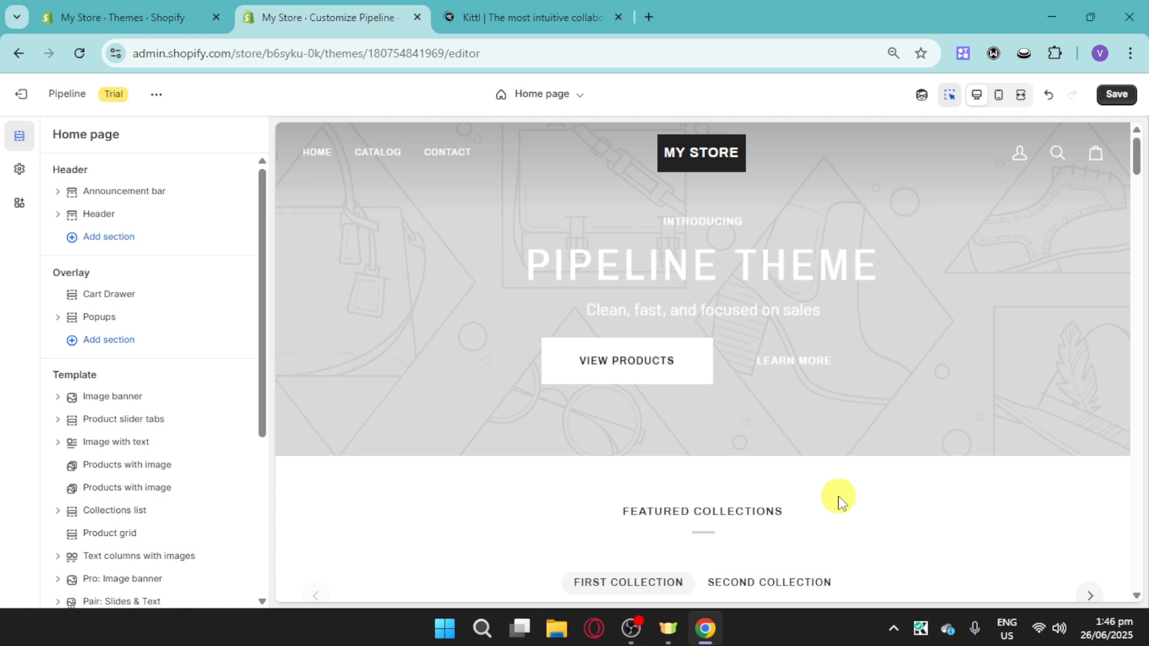
pyautogui.press('alt')
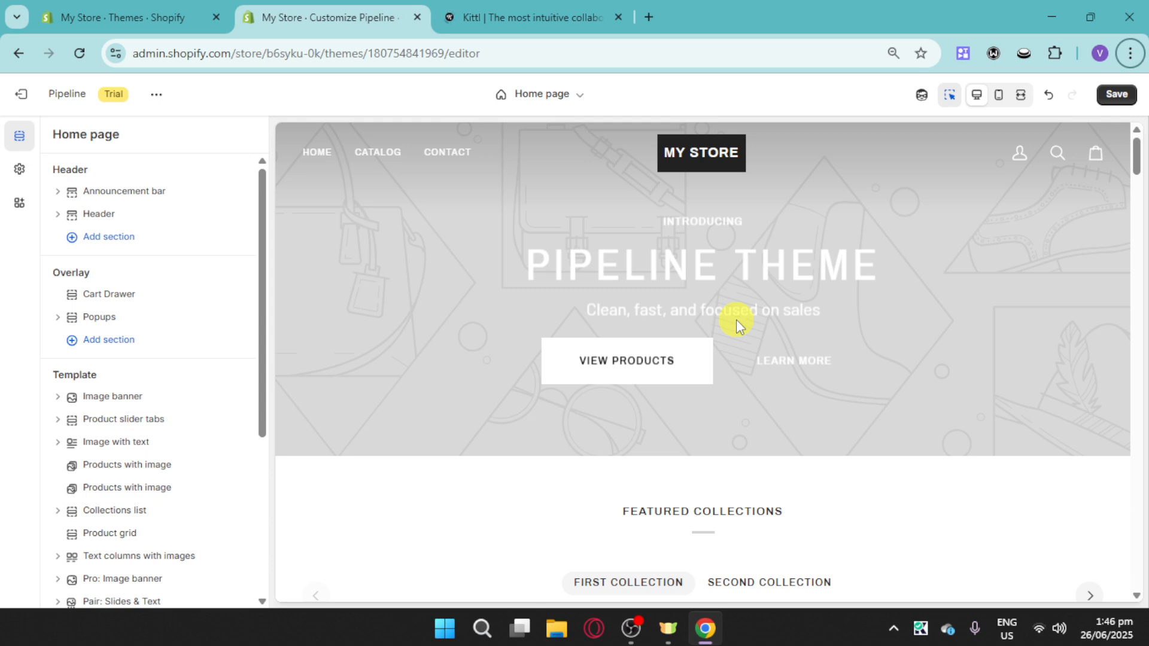
# Step: Switch to Kittl and browse the curated design templates on its home page
pyautogui.click(525, 27)
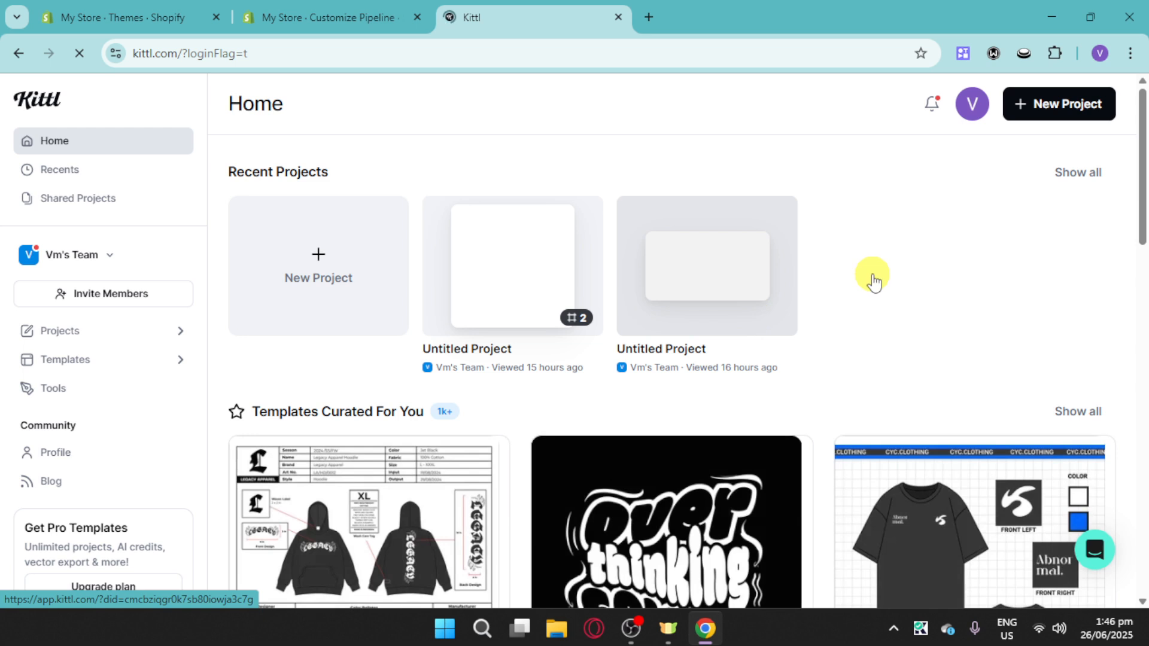
pyautogui.scroll(-3, 872, 281)
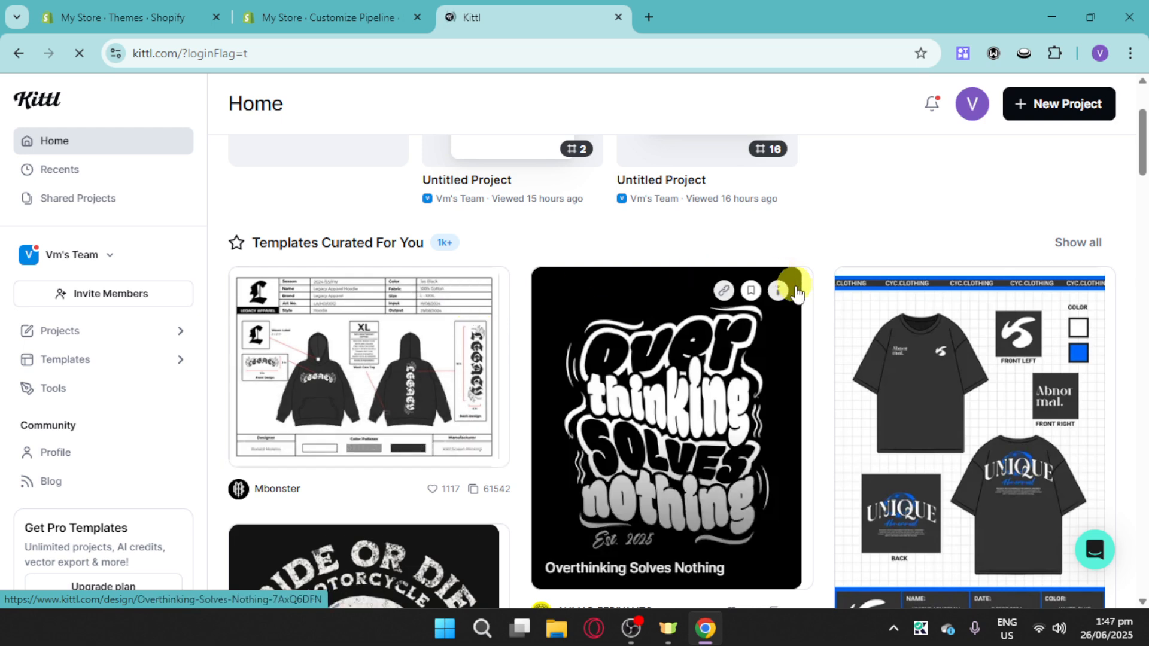
pyautogui.scroll(-4, 836, 328)
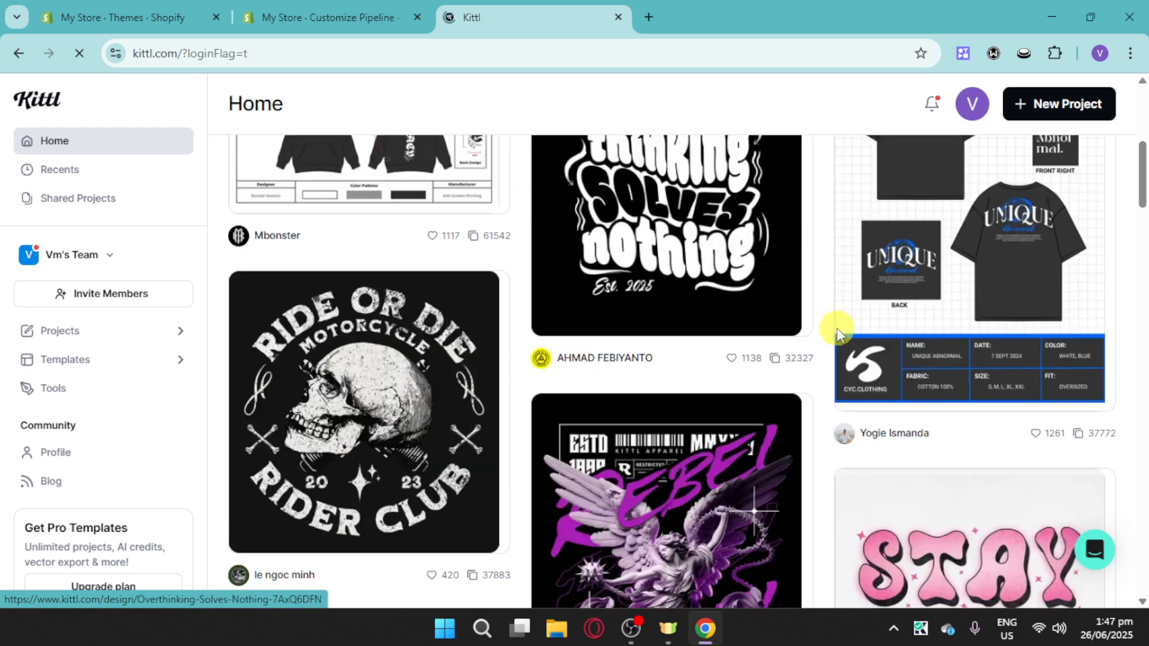
pyautogui.scroll(-5, 875, 350)
pyautogui.scroll(-4, 637, 330)
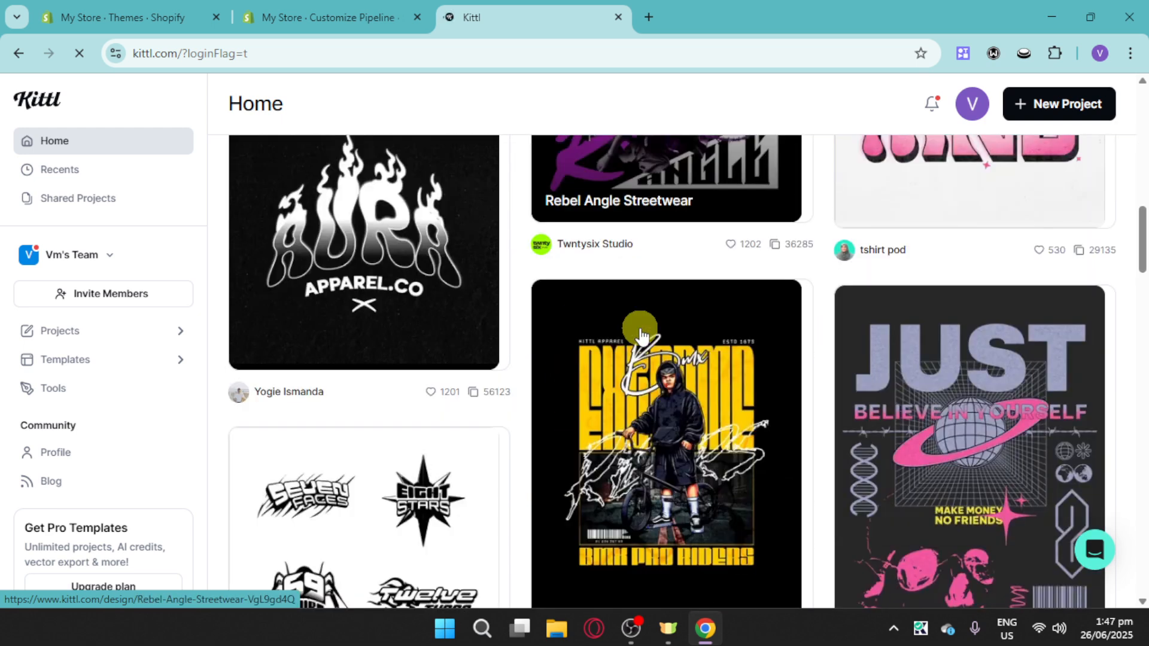
pyautogui.scroll(-8, 639, 323)
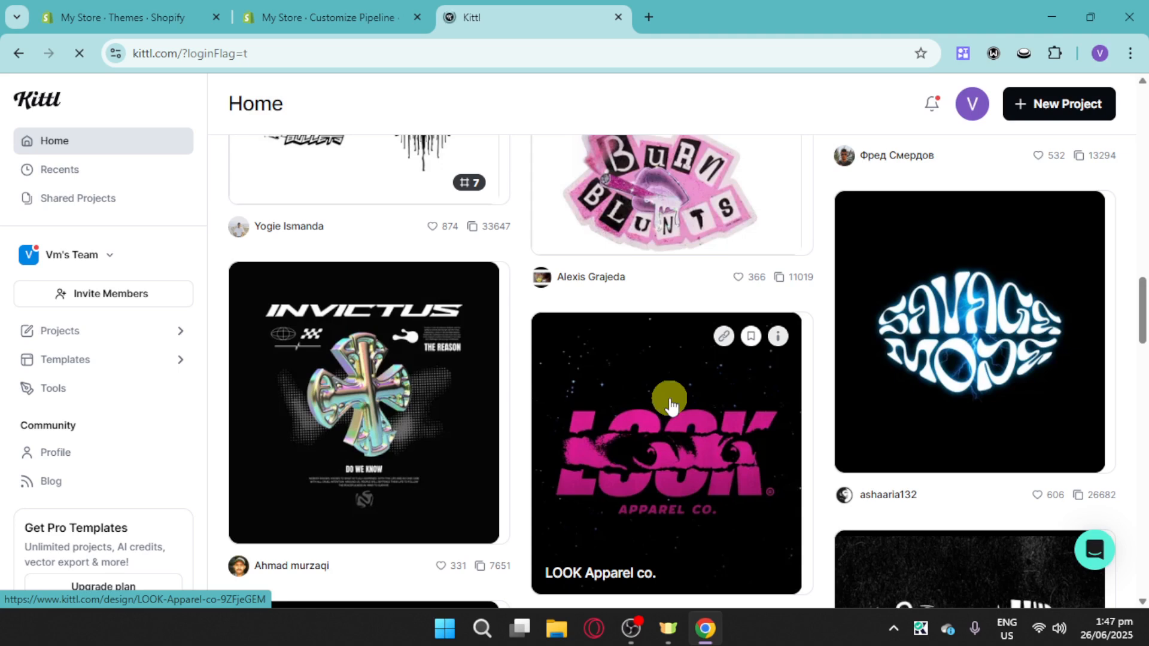
# Step: Create a new Kittl project with a 300 × 60 px YouTube Ad Banner artboard
pyautogui.scroll(15, 670, 406)
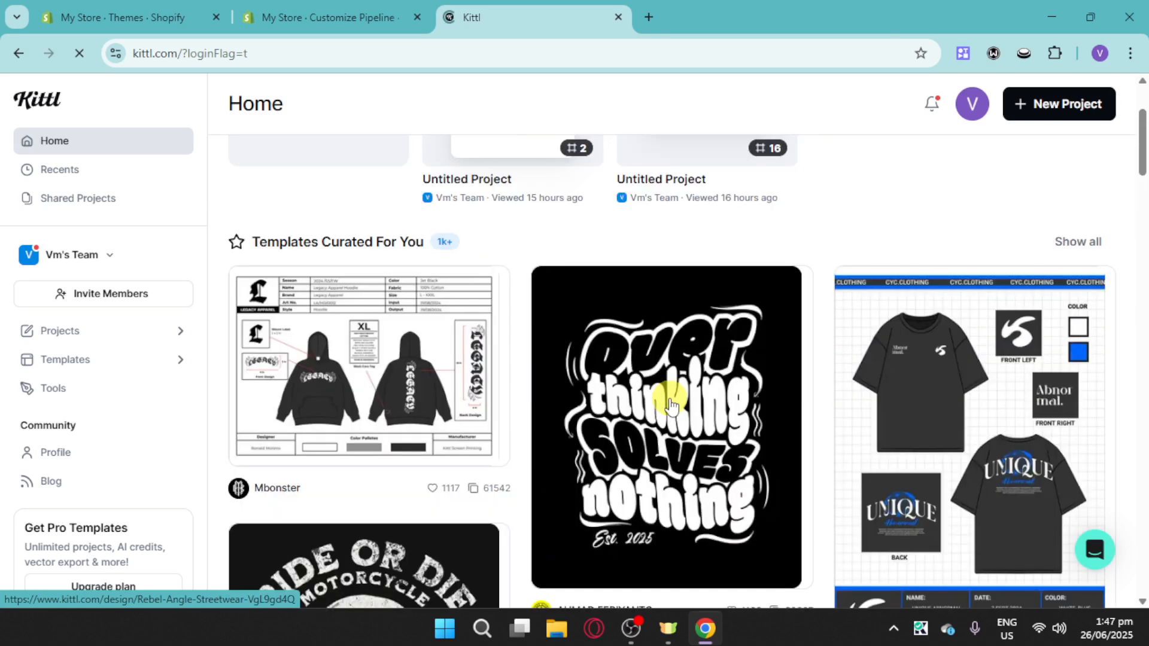
pyautogui.scroll(-2, 418, 398)
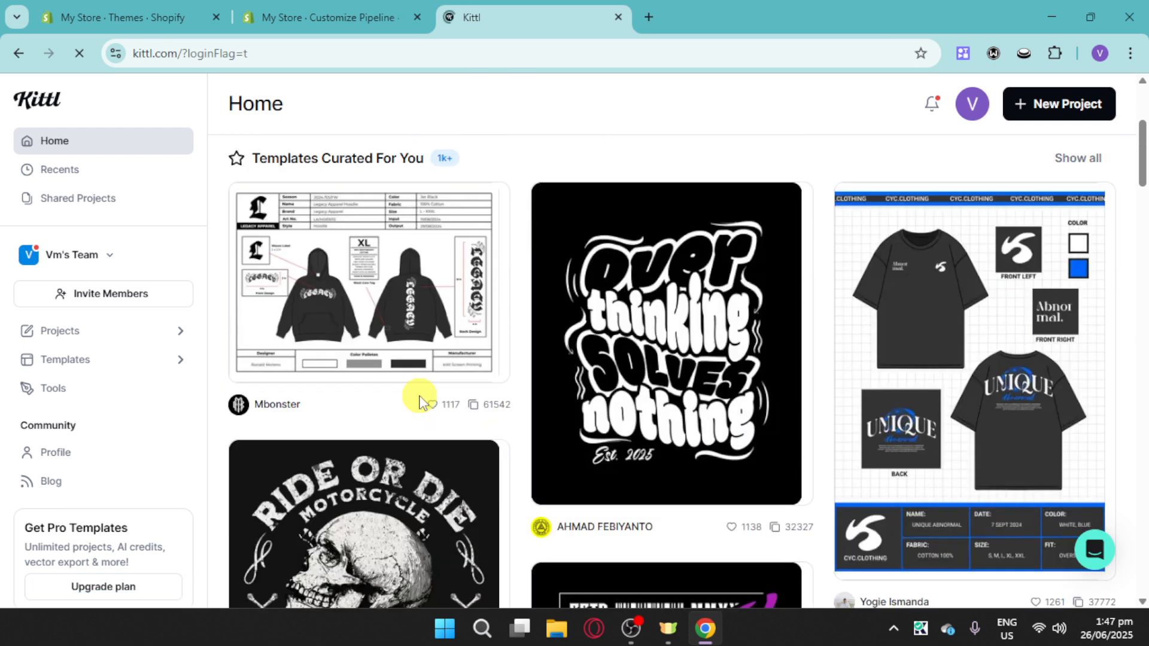
pyautogui.scroll(4, 359, 335)
pyautogui.click(273, 257)
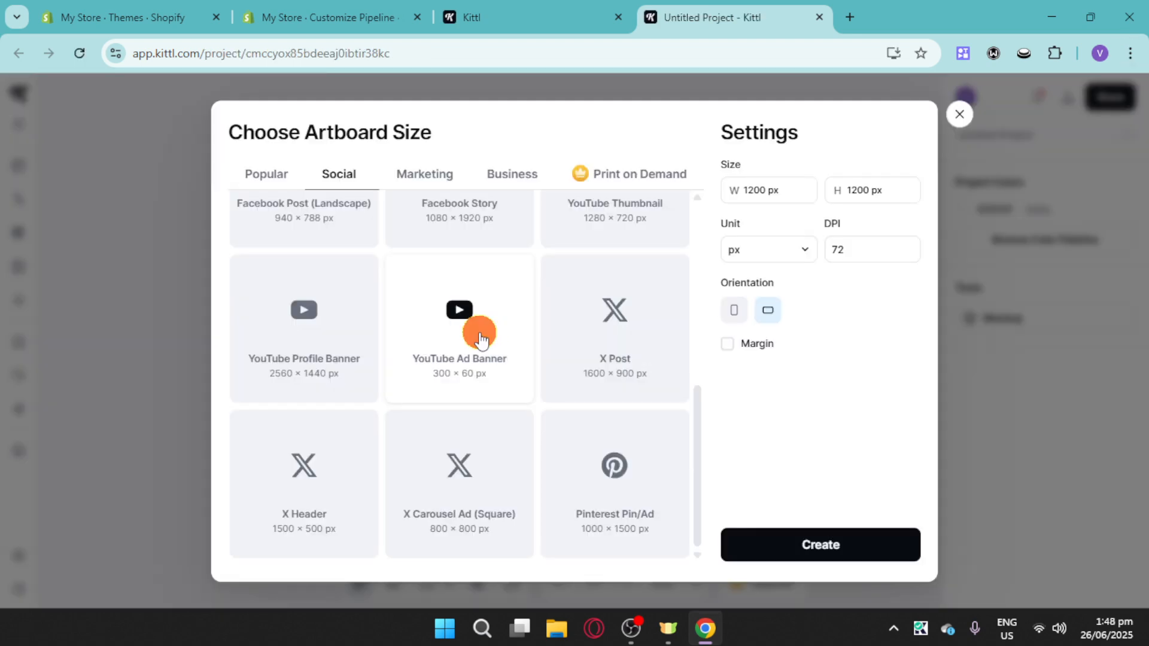
pyautogui.click(480, 329)
pyautogui.click(814, 555)
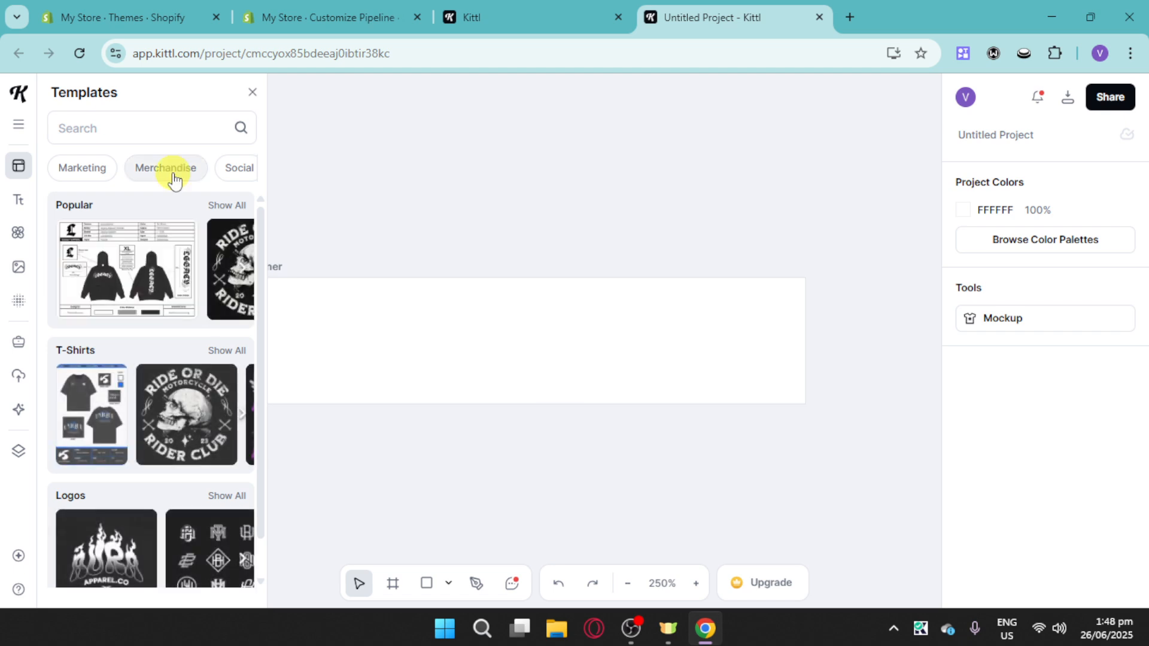
# Step: Enlarge the YouTube Ad Banner artboard vertically to about 300 × 116 px
pyautogui.click(712, 357)
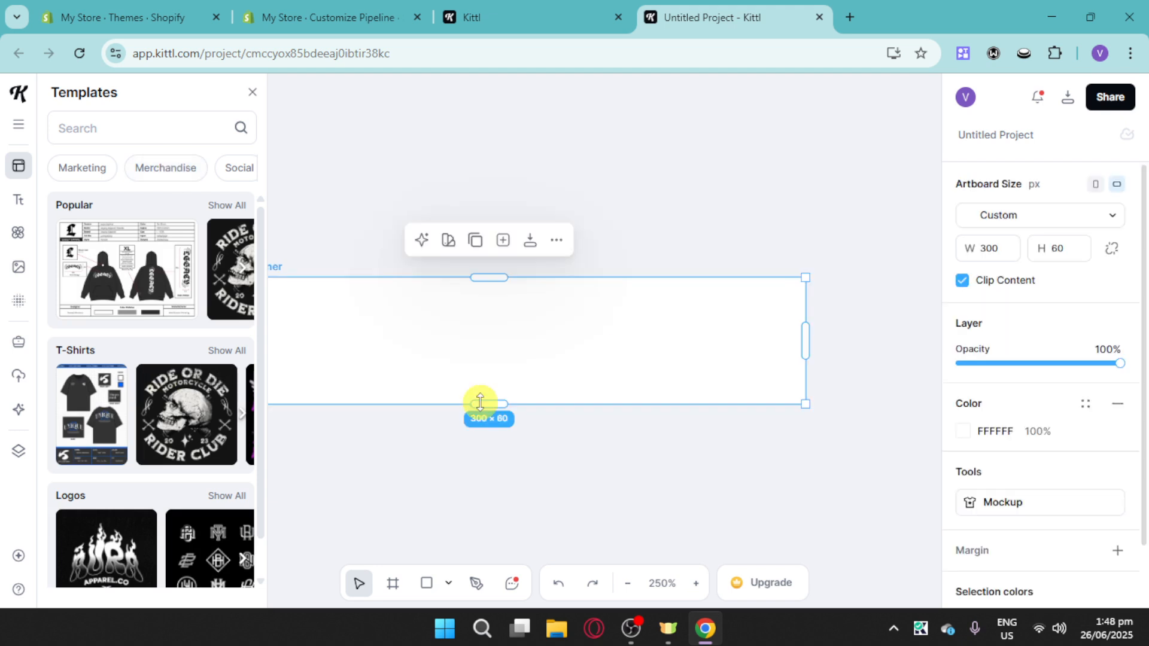
pyautogui.moveTo(480, 402); pyautogui.dragTo(475, 500)
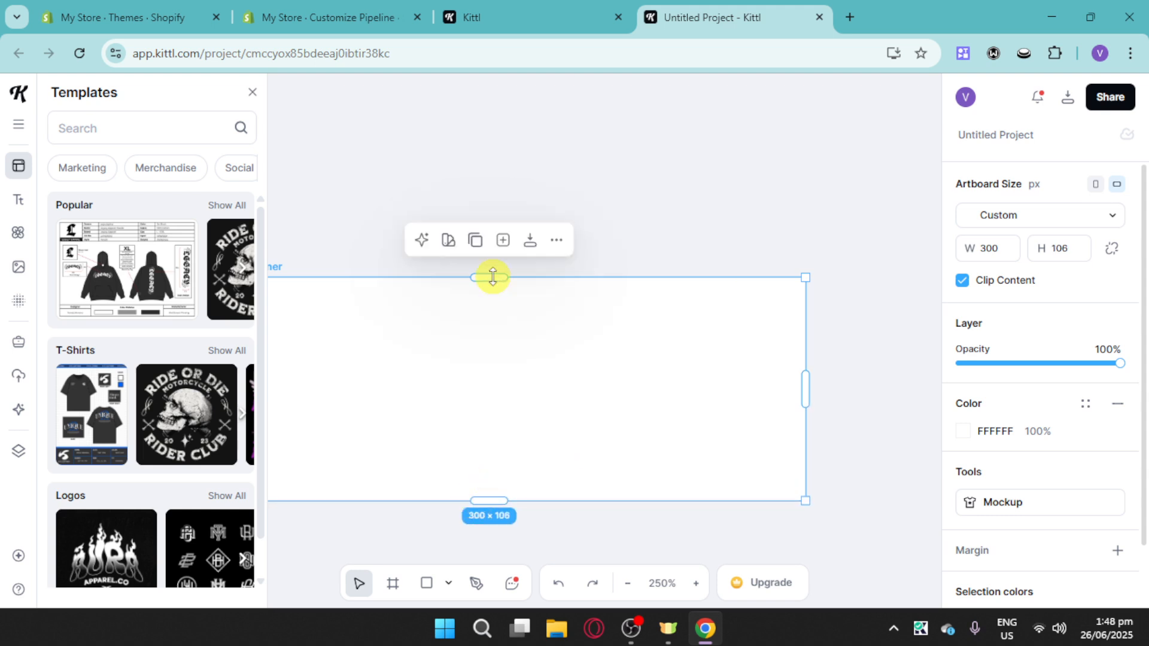
pyautogui.moveTo(493, 277); pyautogui.dragTo(492, 257)
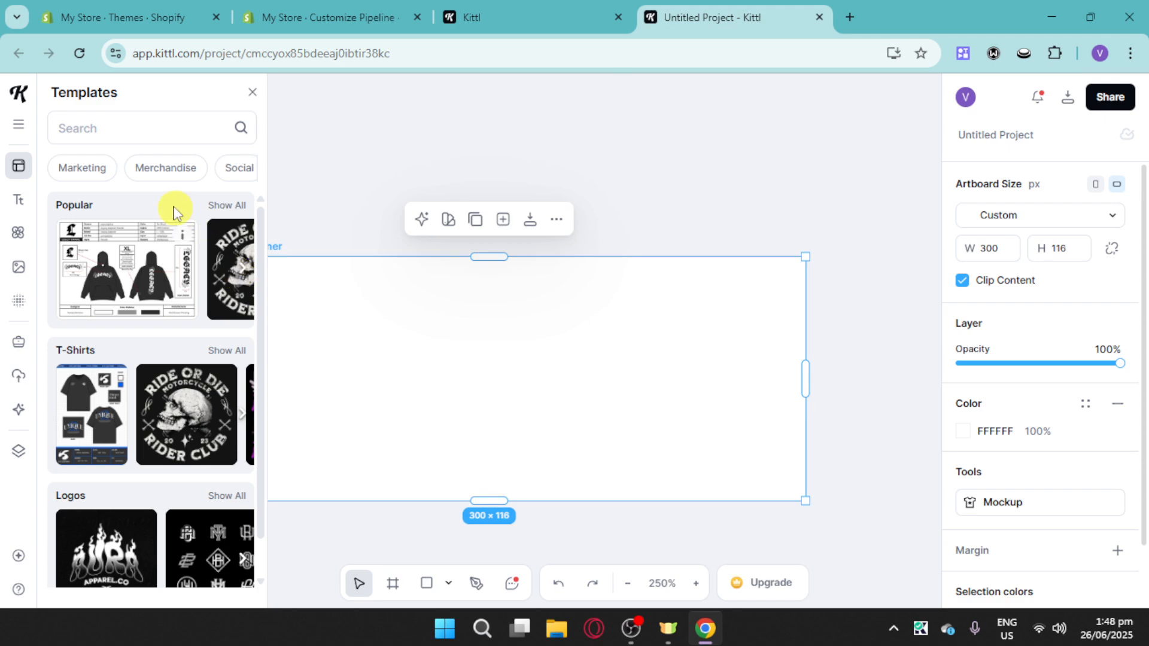
# Step: Browse the Flyers templates in the Marketing category and open the Trending Elements June design to view similar templates
pyautogui.click(79, 174)
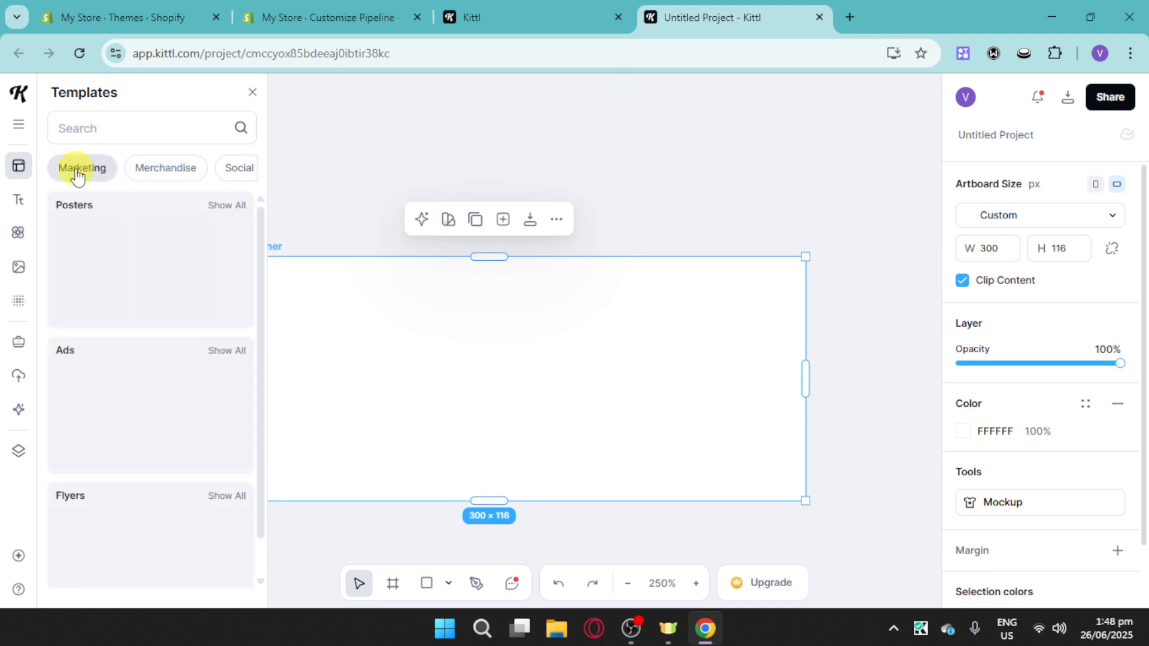
pyautogui.scroll(-1, 120, 377)
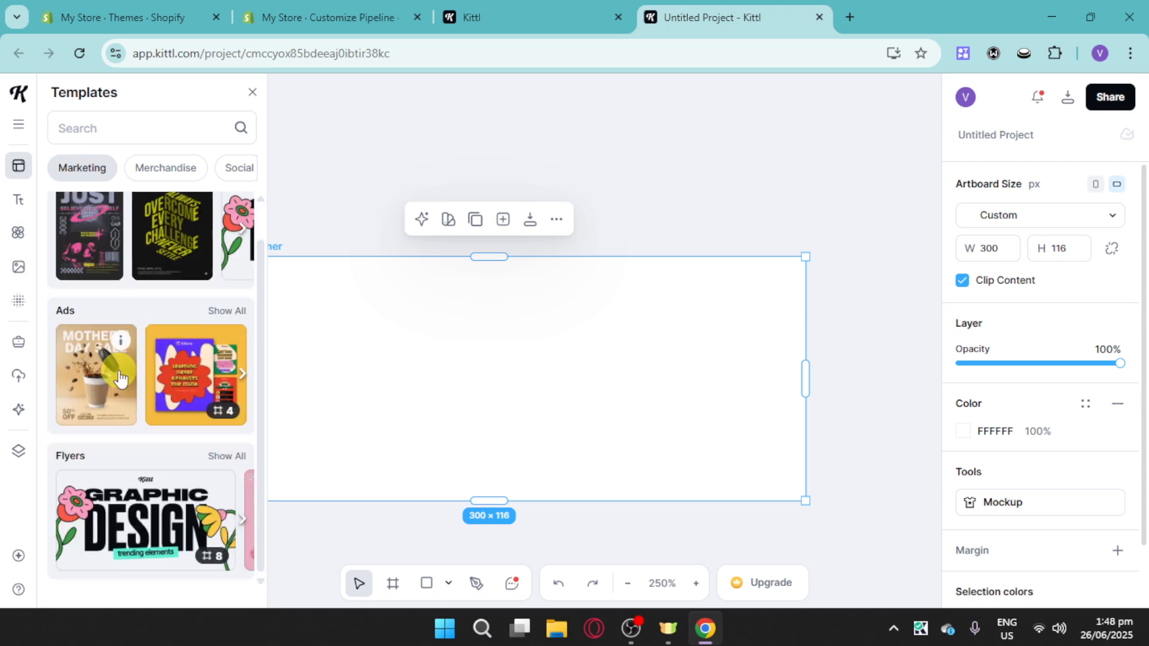
pyautogui.click(232, 458)
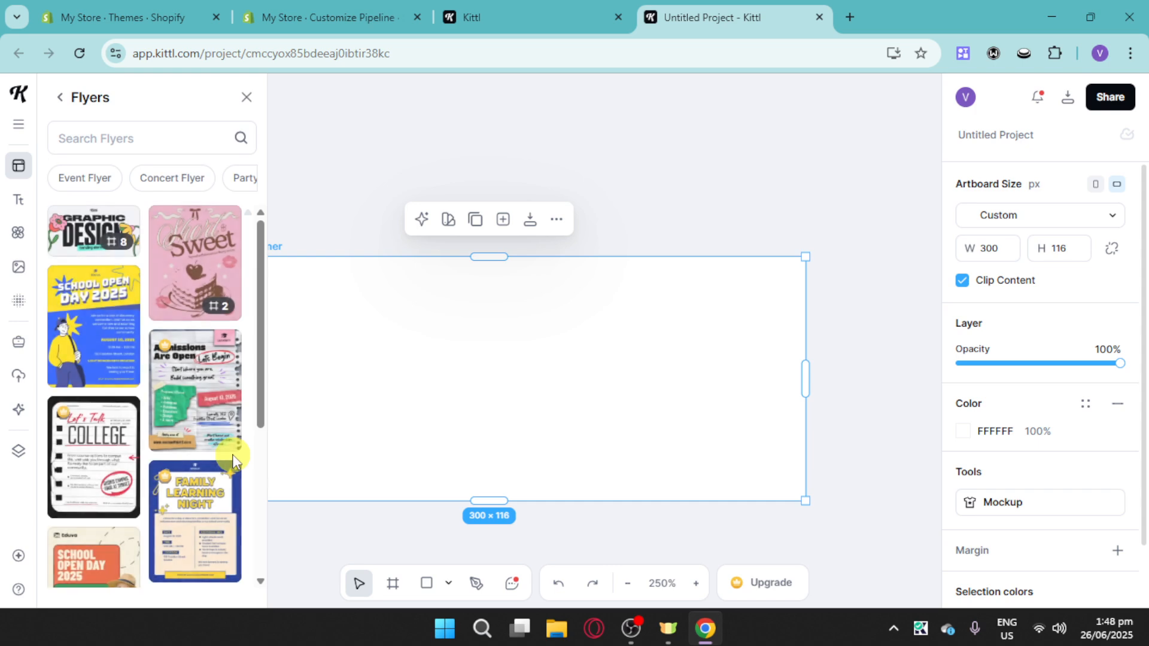
pyautogui.scroll(-5, 174, 457)
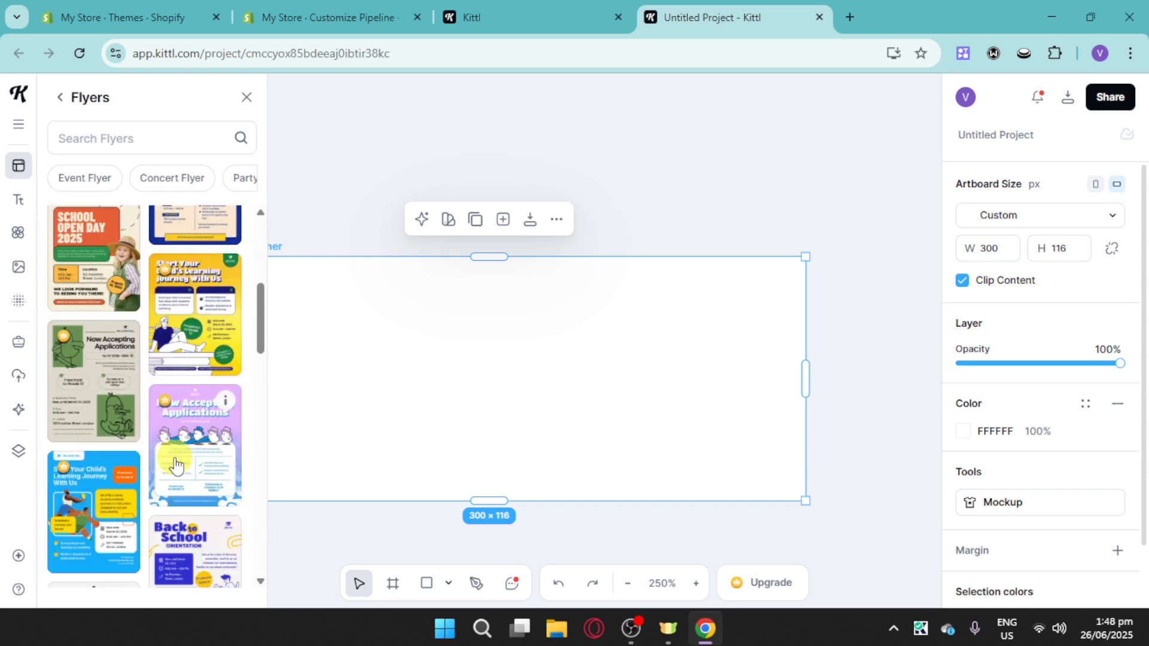
pyautogui.scroll(5, 174, 457)
pyautogui.click(86, 228)
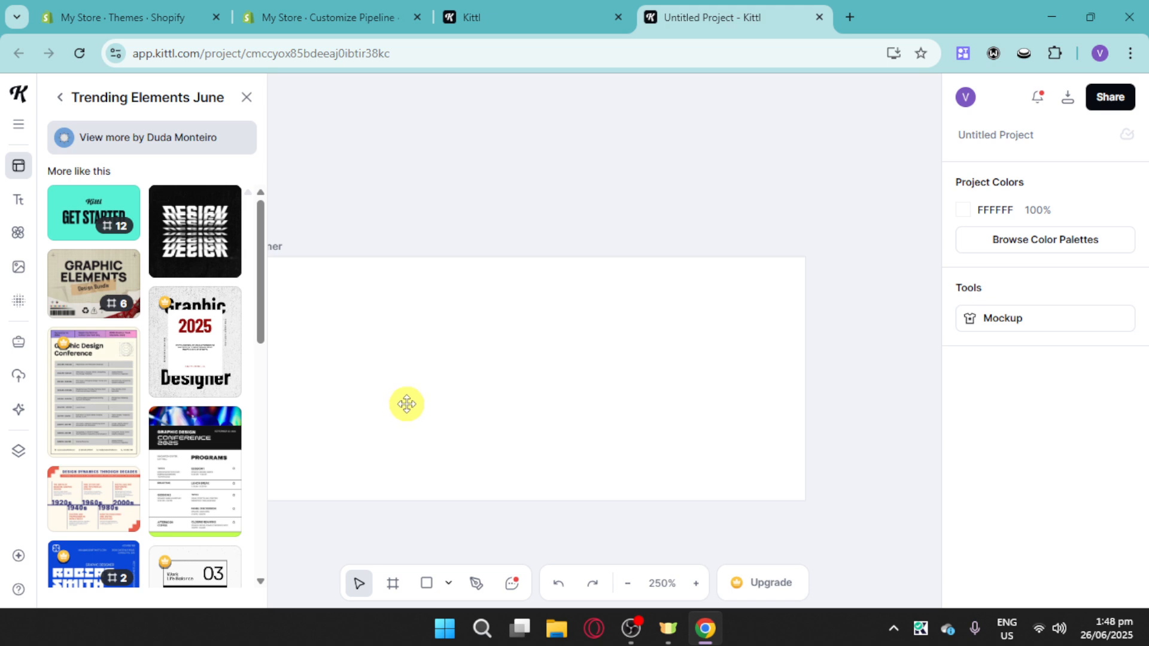
pyautogui.scroll(-3, 406, 404)
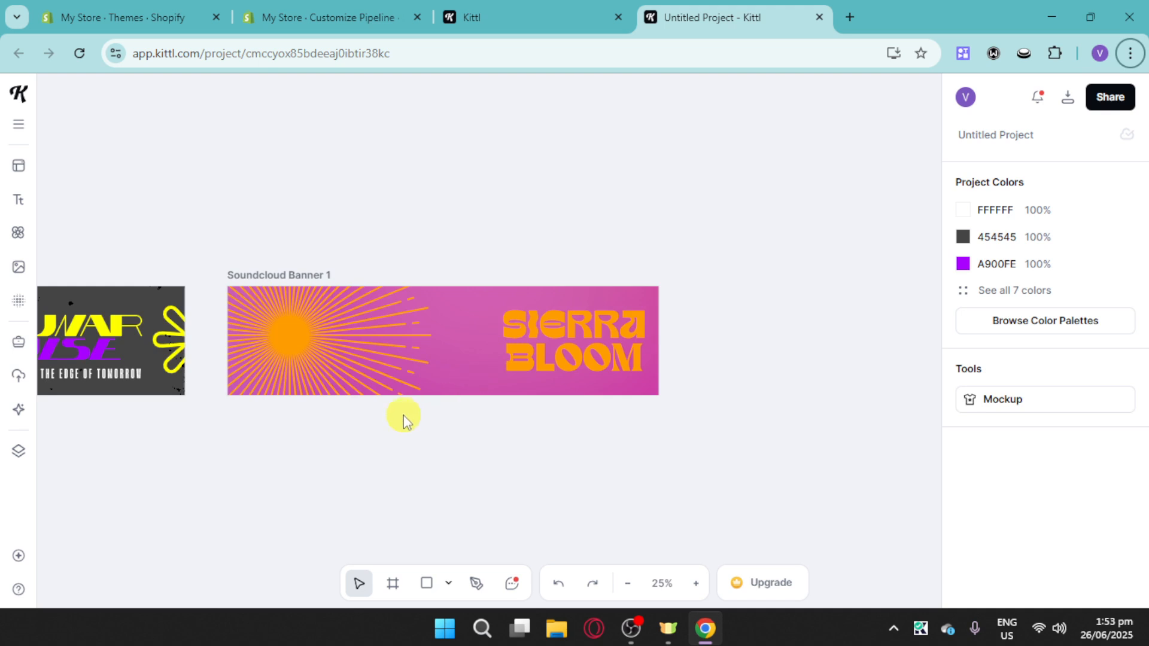
pyautogui.click(506, 352)
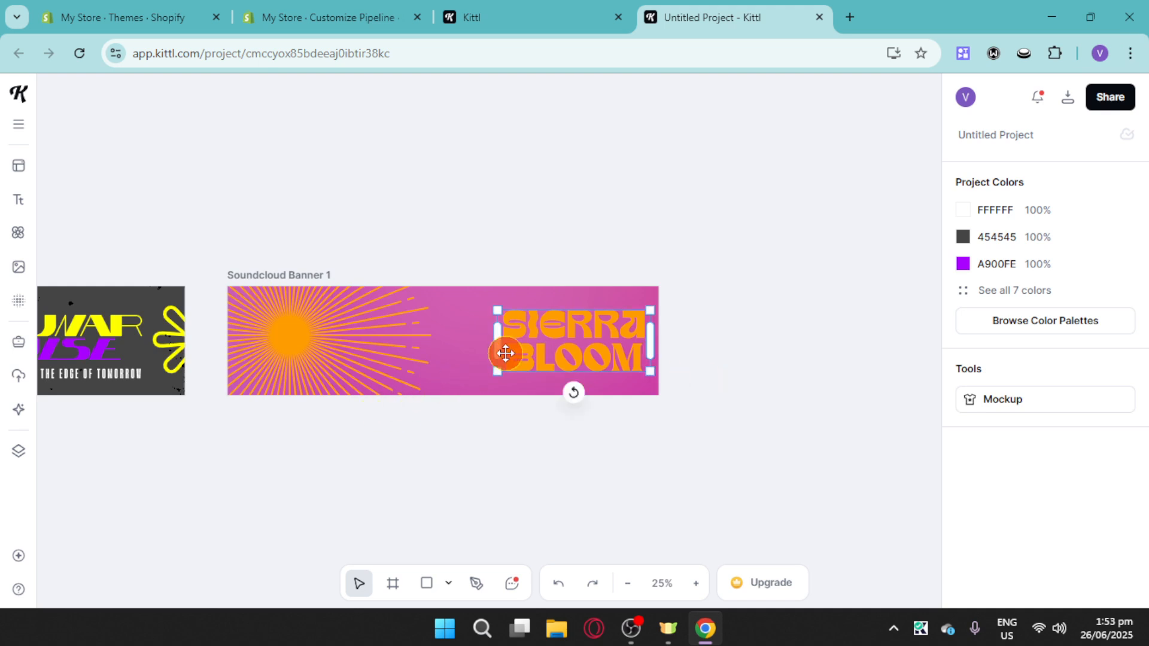
pyautogui.click(450, 349)
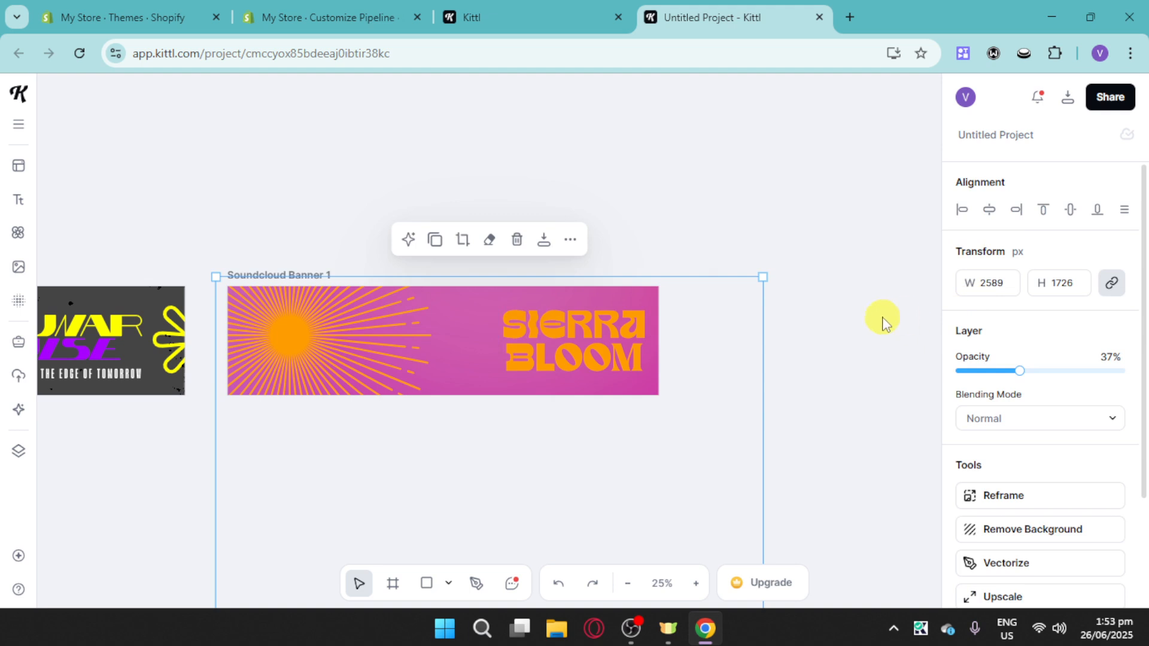
pyautogui.click(807, 269)
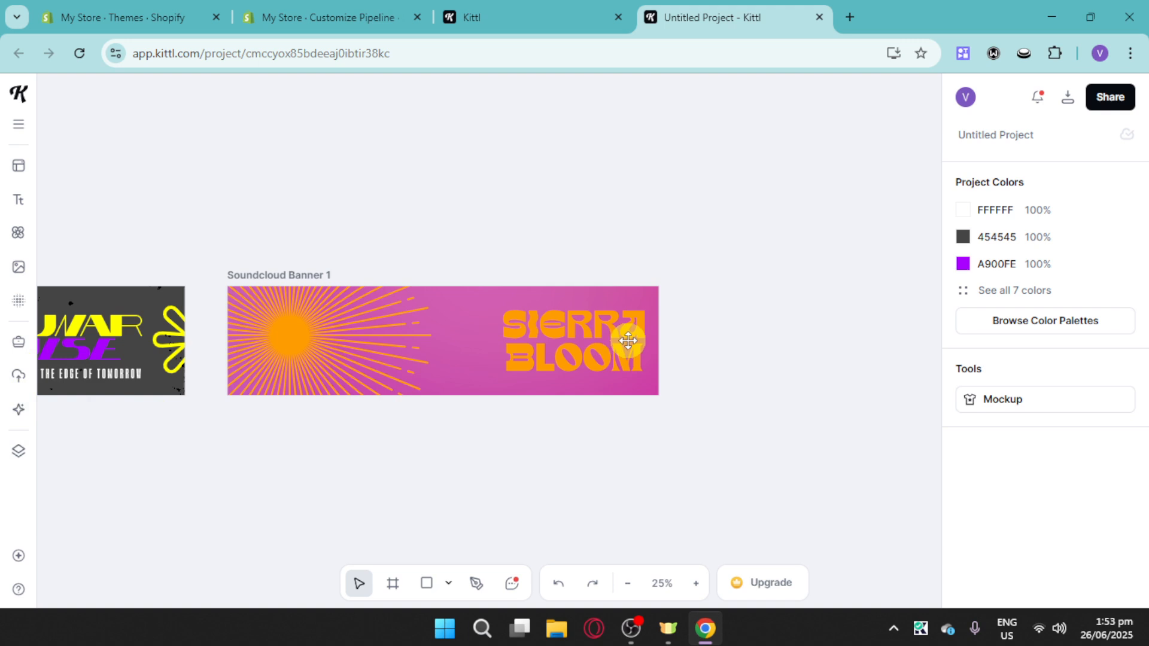
# Step: Download only the Soundcloud Banner 1 artboard as a PNG, excluding the YouTube Ad Banner and Soundcloud Banner artboards
pyautogui.click(1067, 105)
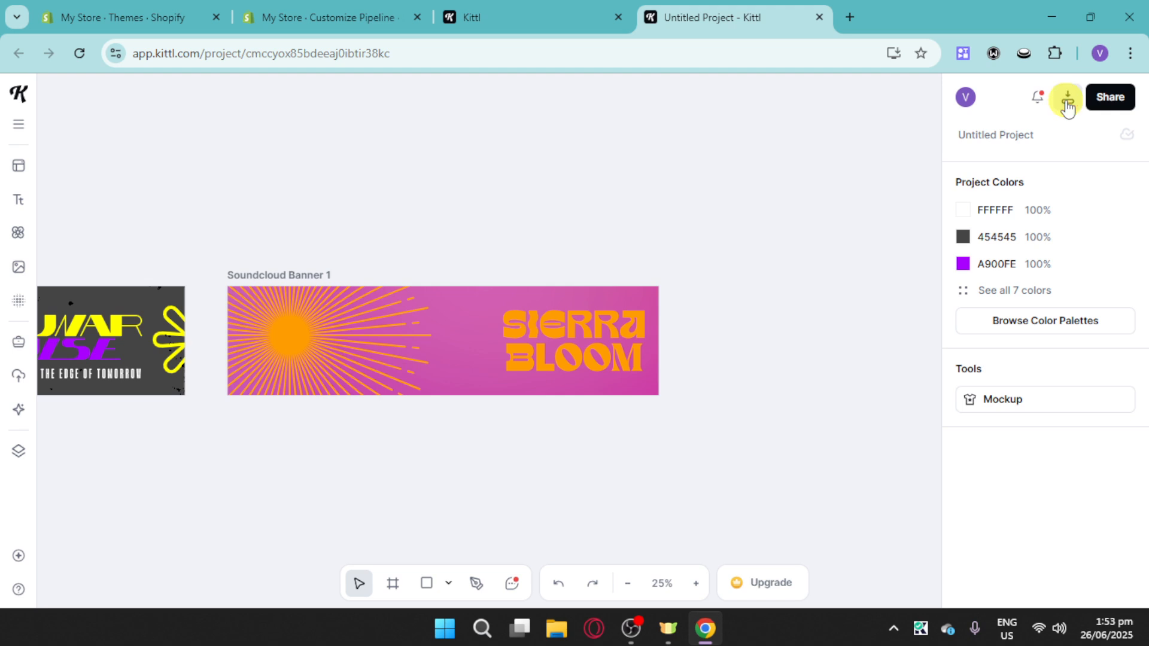
pyautogui.click(954, 204)
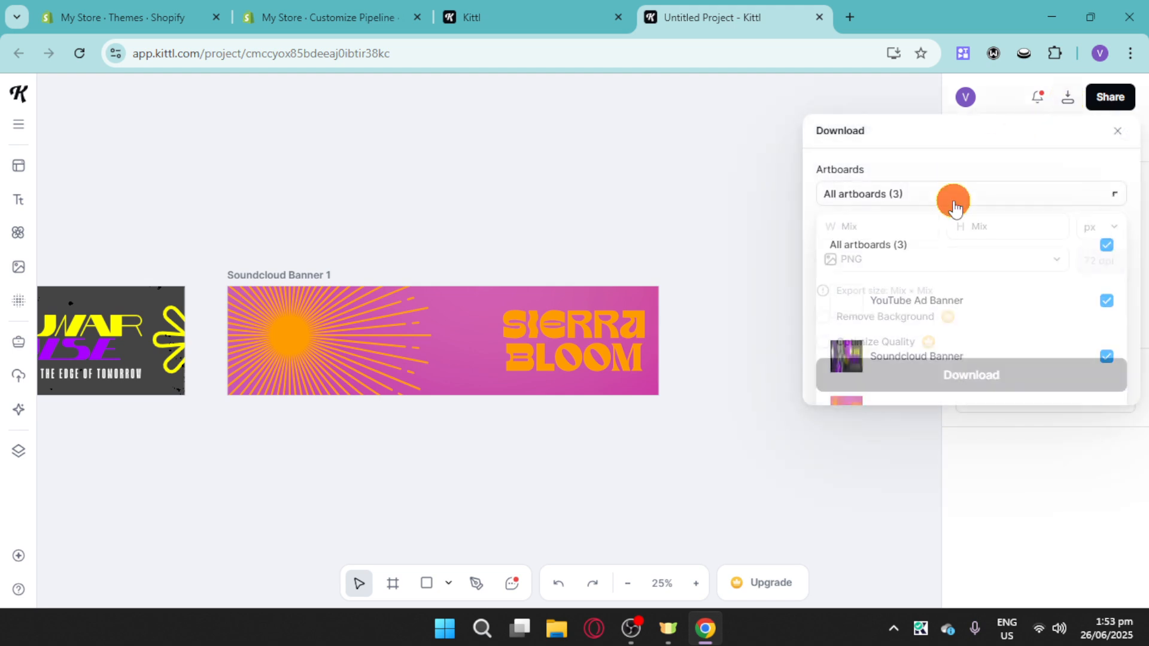
pyautogui.click(1104, 245)
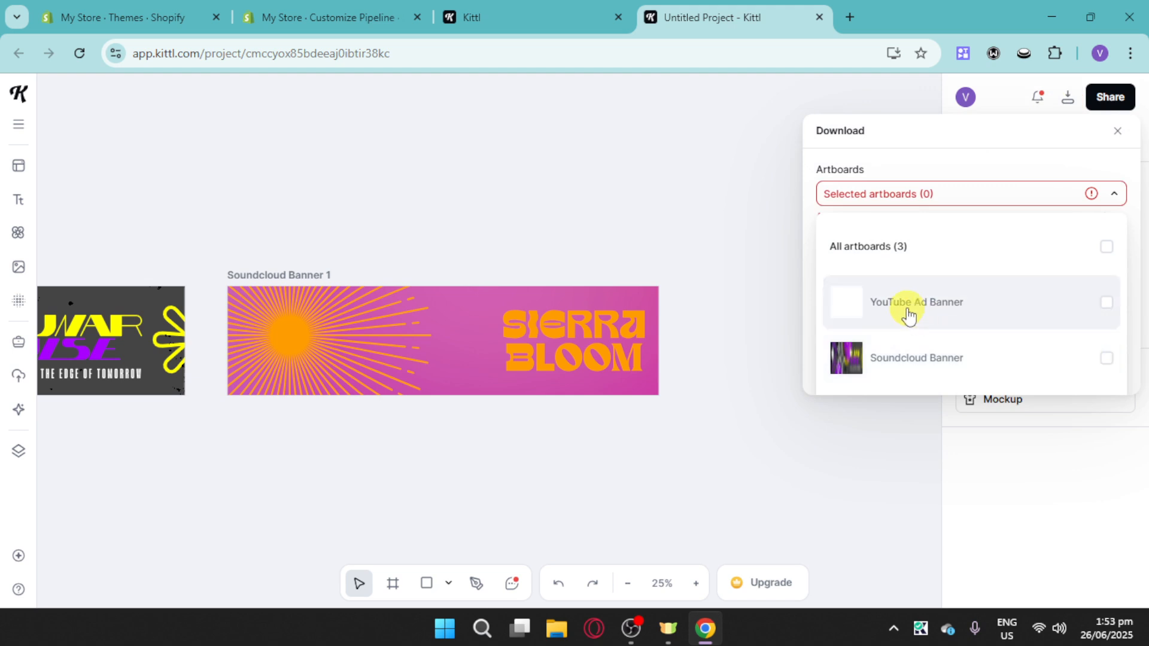
pyautogui.click(1104, 245)
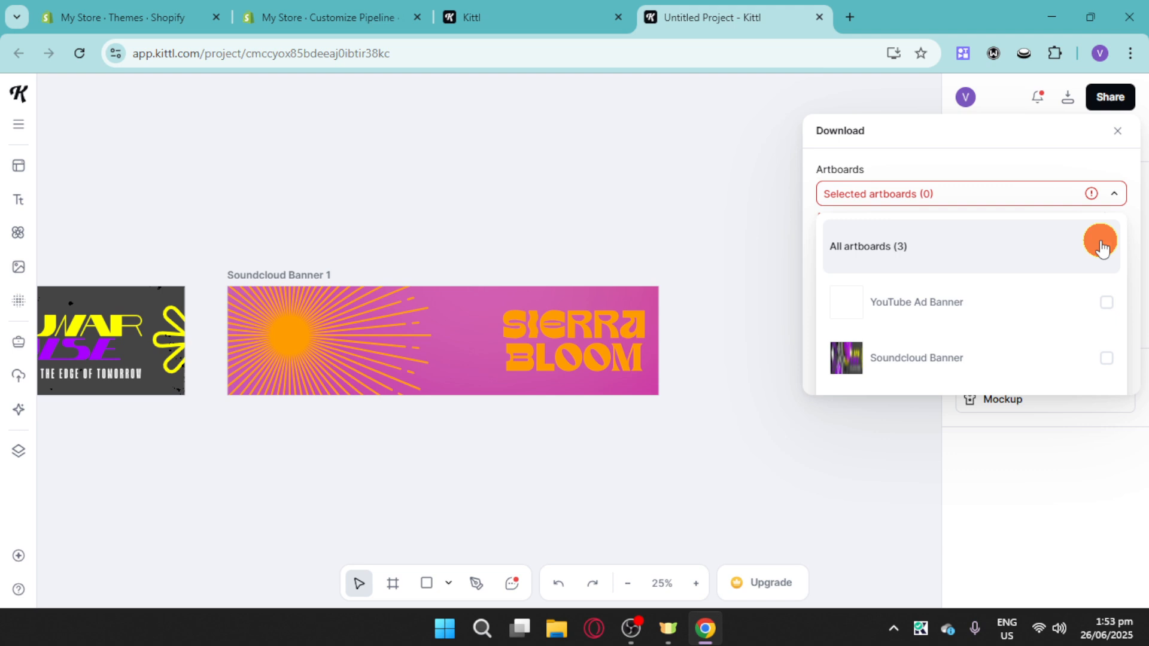
pyautogui.click(1105, 303)
pyautogui.click(1105, 357)
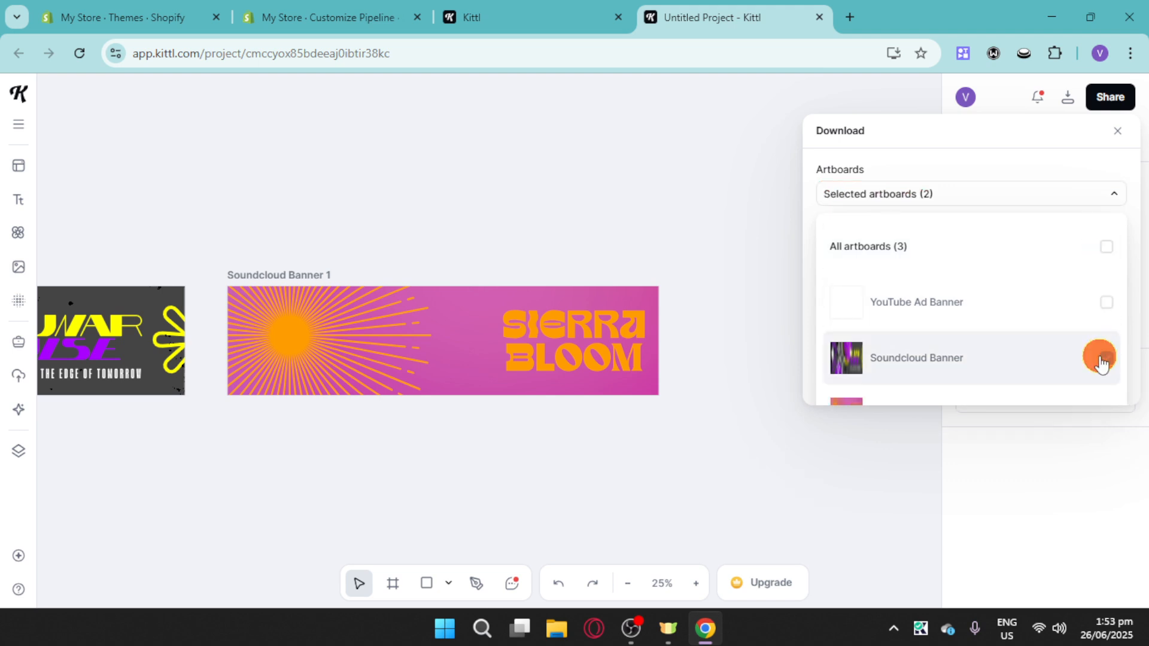
pyautogui.click(1054, 195)
pyautogui.click(936, 375)
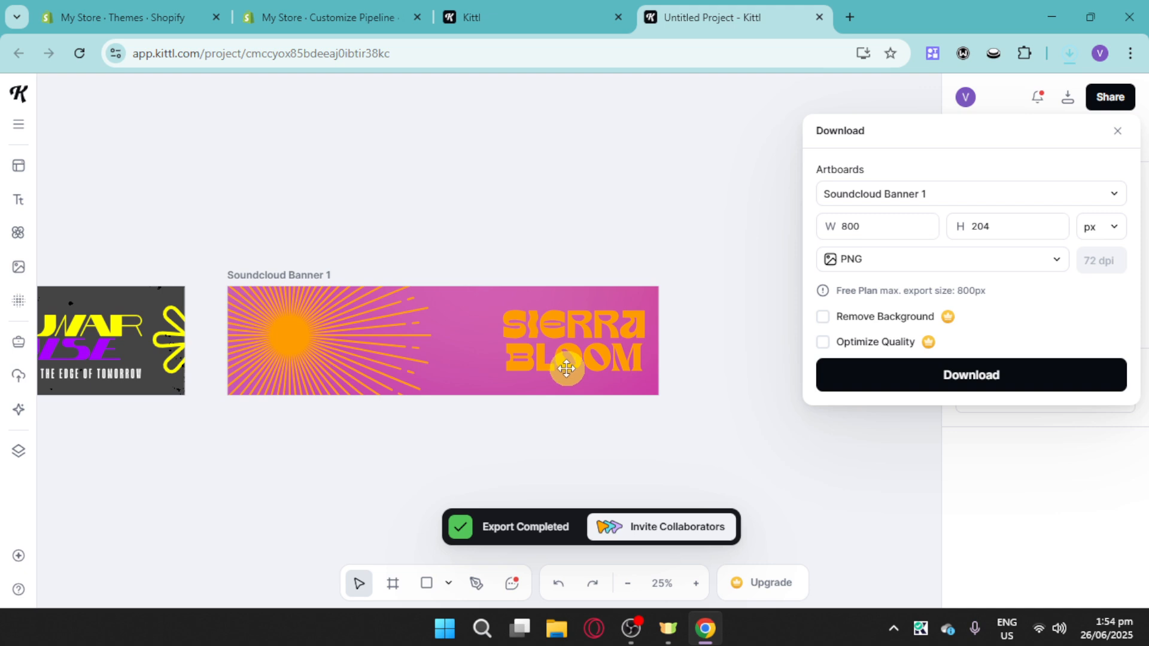
# Step: Switch to the Shopify theme editor, upload the downloaded Soundcloud Banner 1 PNG as the Image banner's image, and save the theme
pyautogui.hotkey('ctrl', '2')
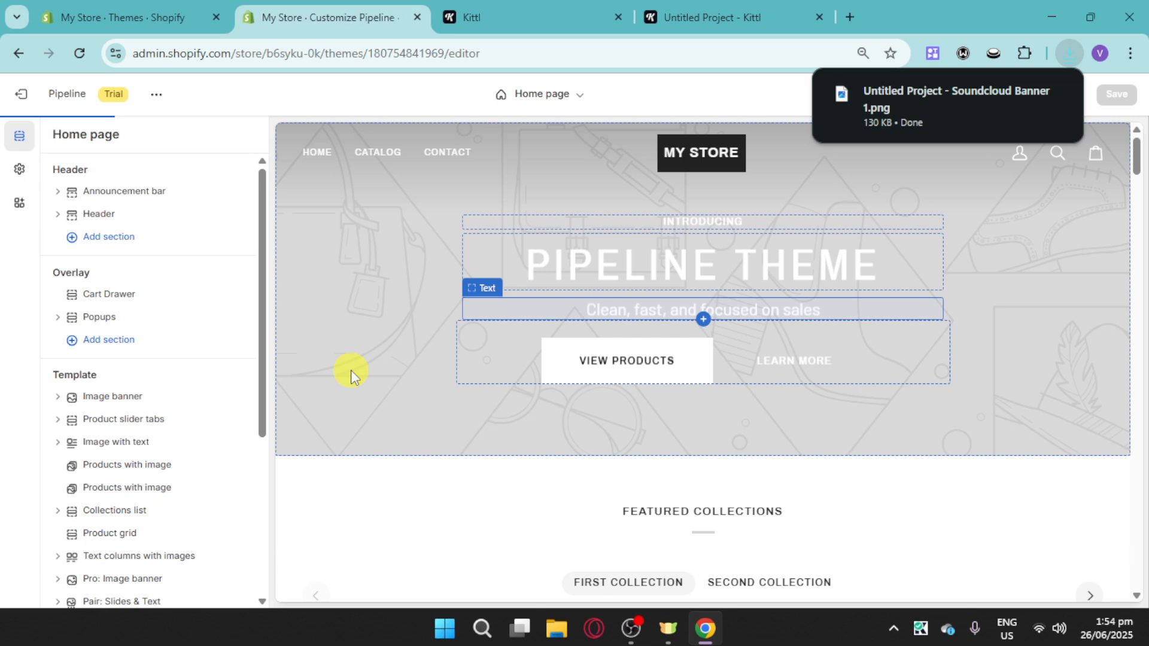
pyautogui.click(350, 369)
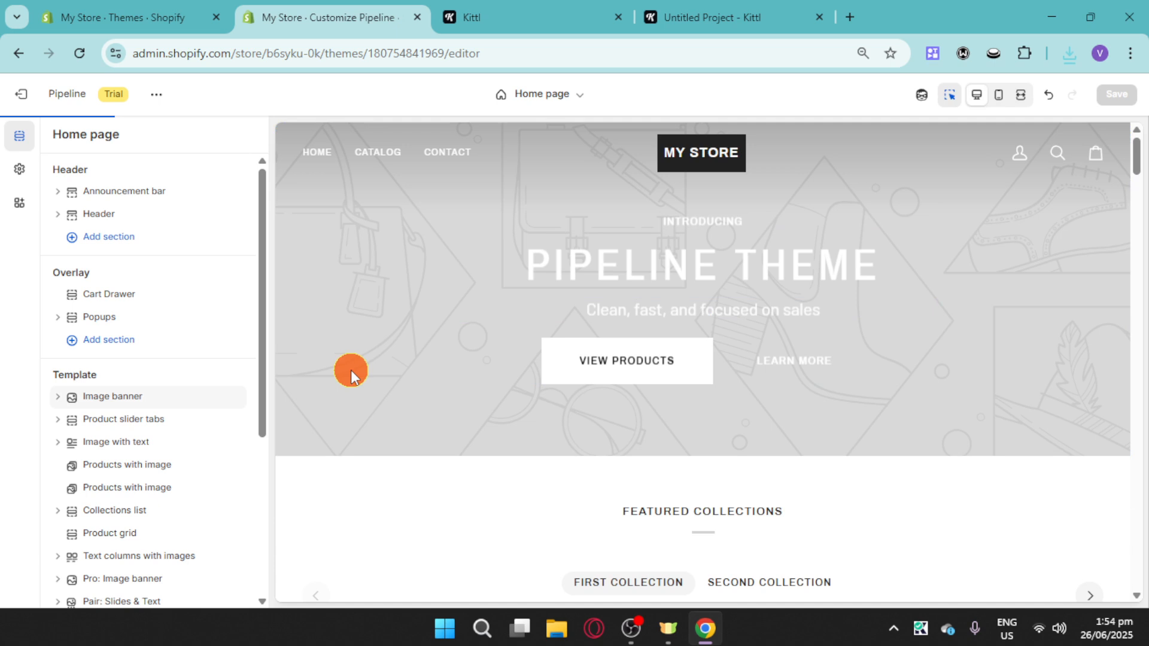
pyautogui.click(351, 369)
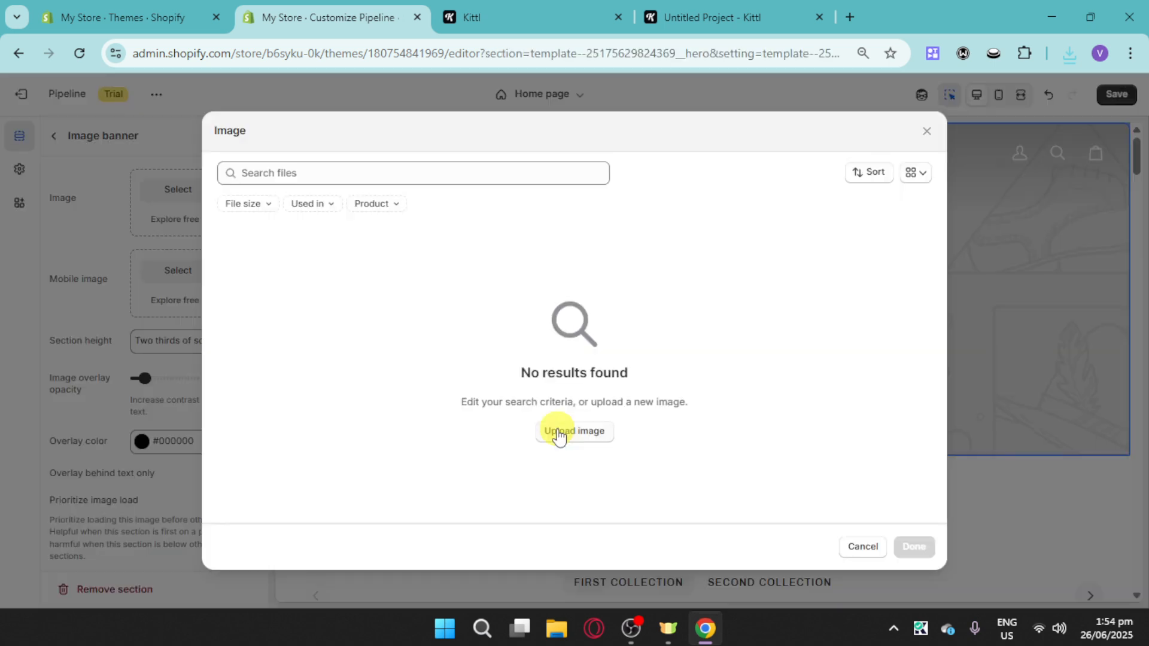
pyautogui.click(559, 434)
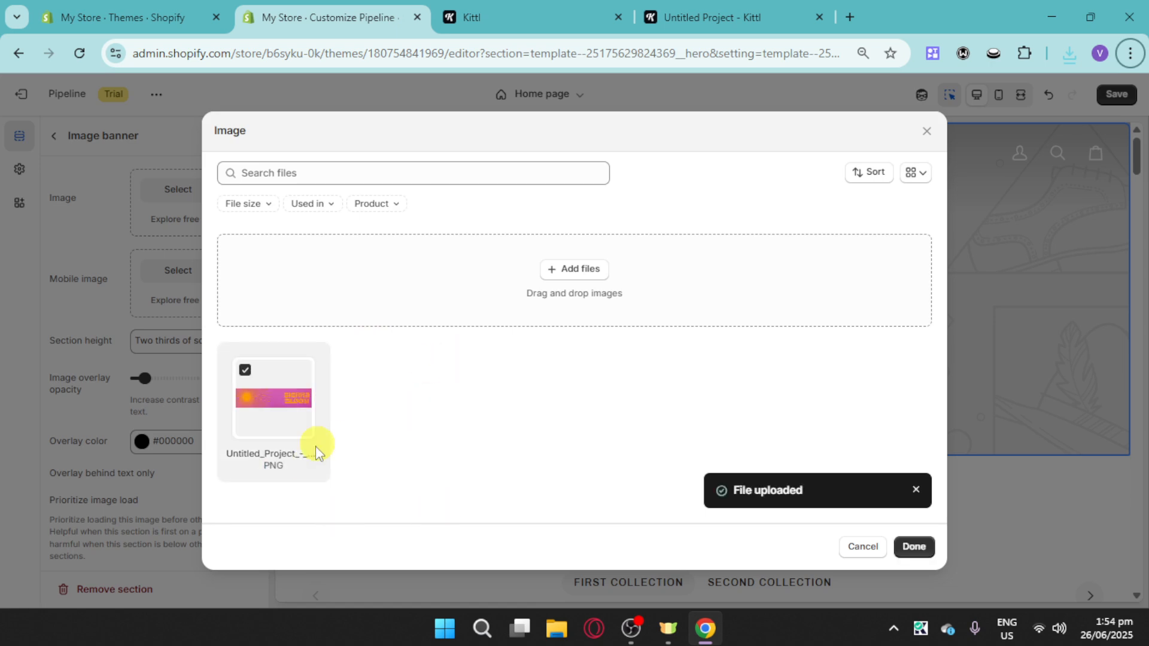
pyautogui.click(918, 560)
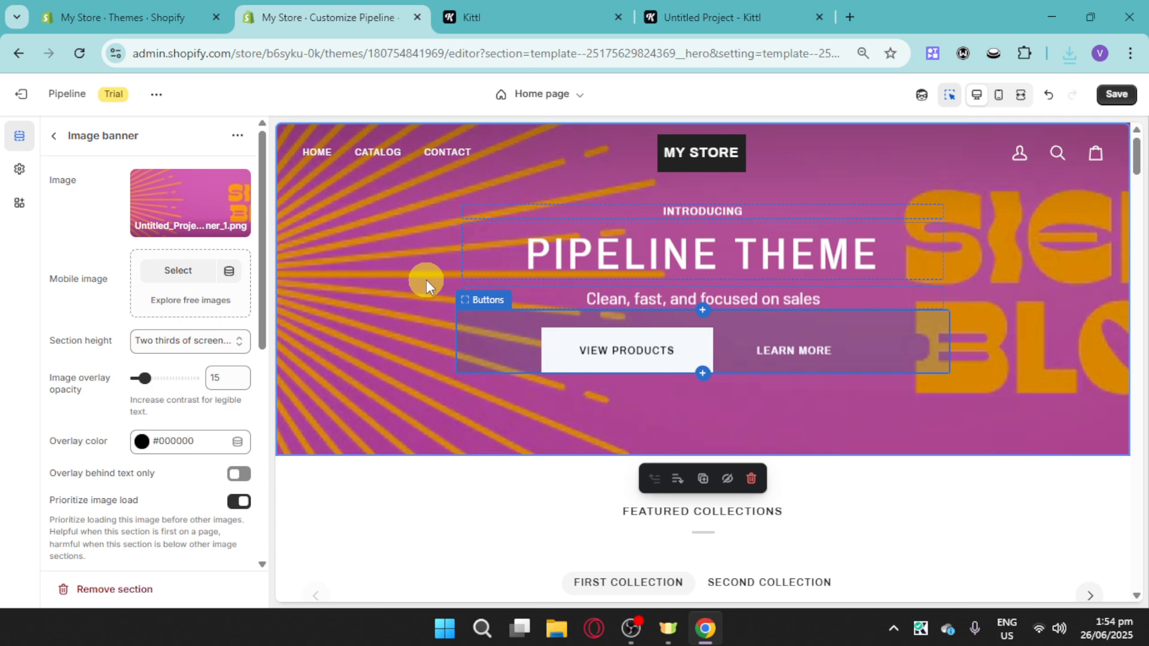
pyautogui.click(1121, 98)
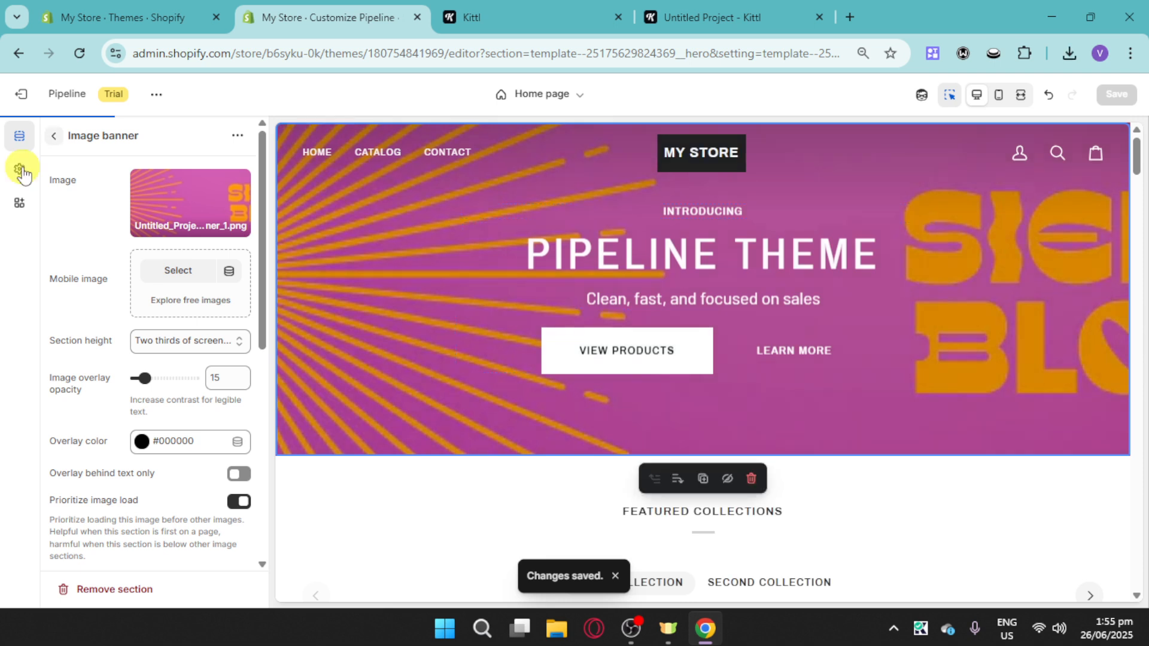
# Step: Set the header background color to #FF1DF5 in the theme's color settings
pyautogui.click(22, 174)
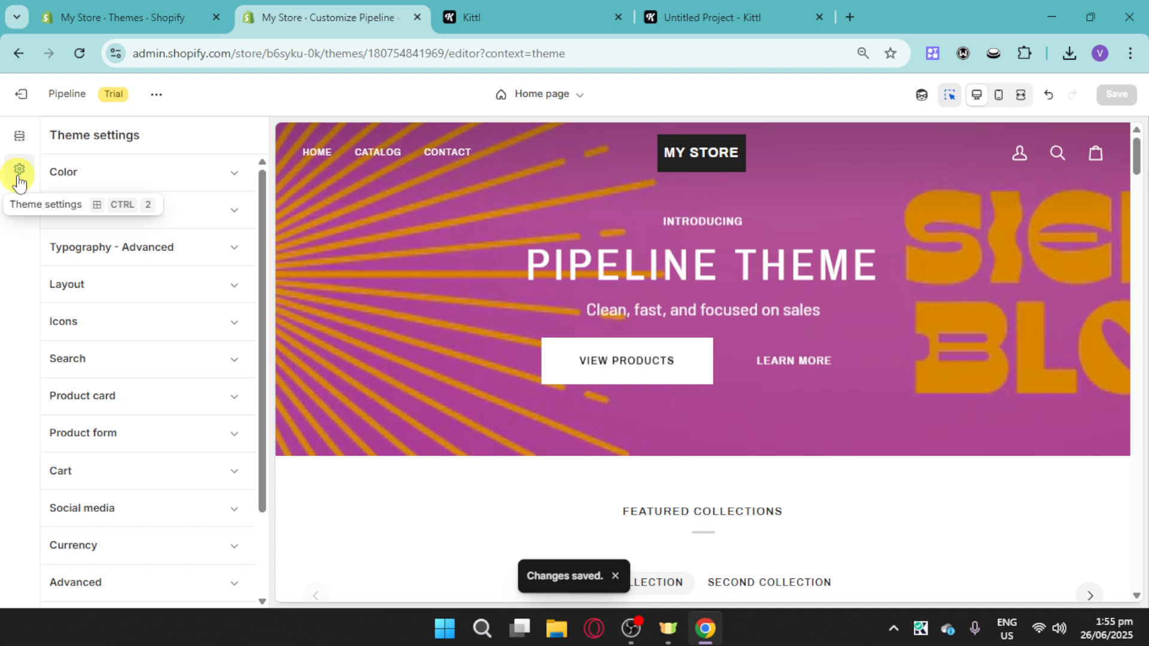
pyautogui.click(180, 173)
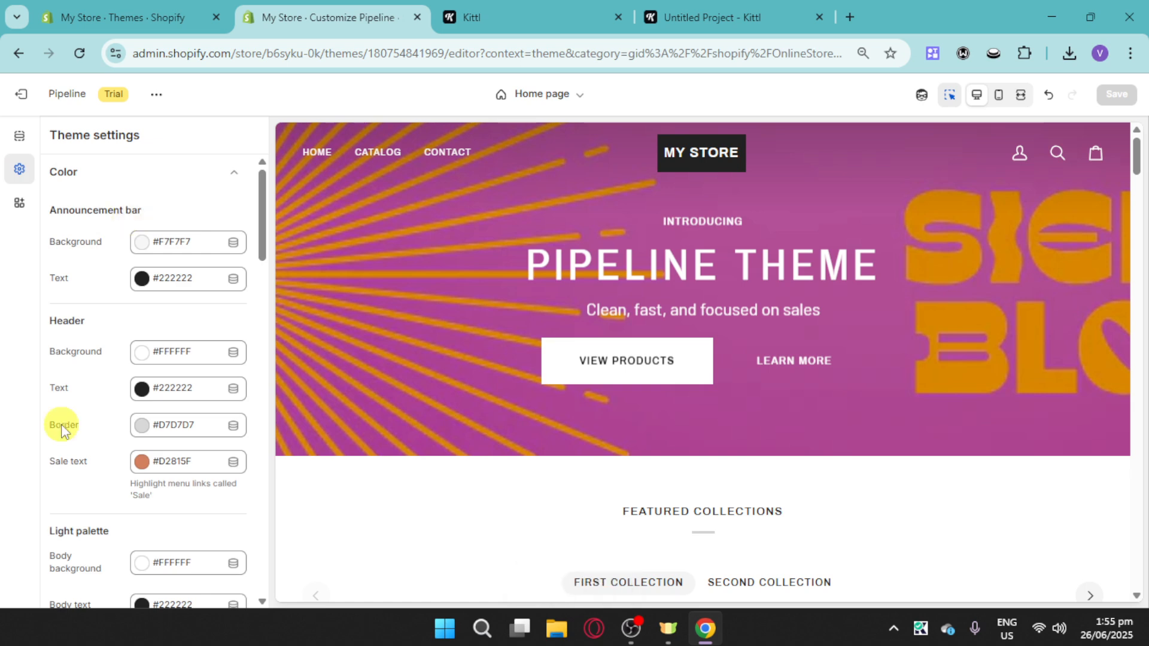
pyautogui.click(141, 354)
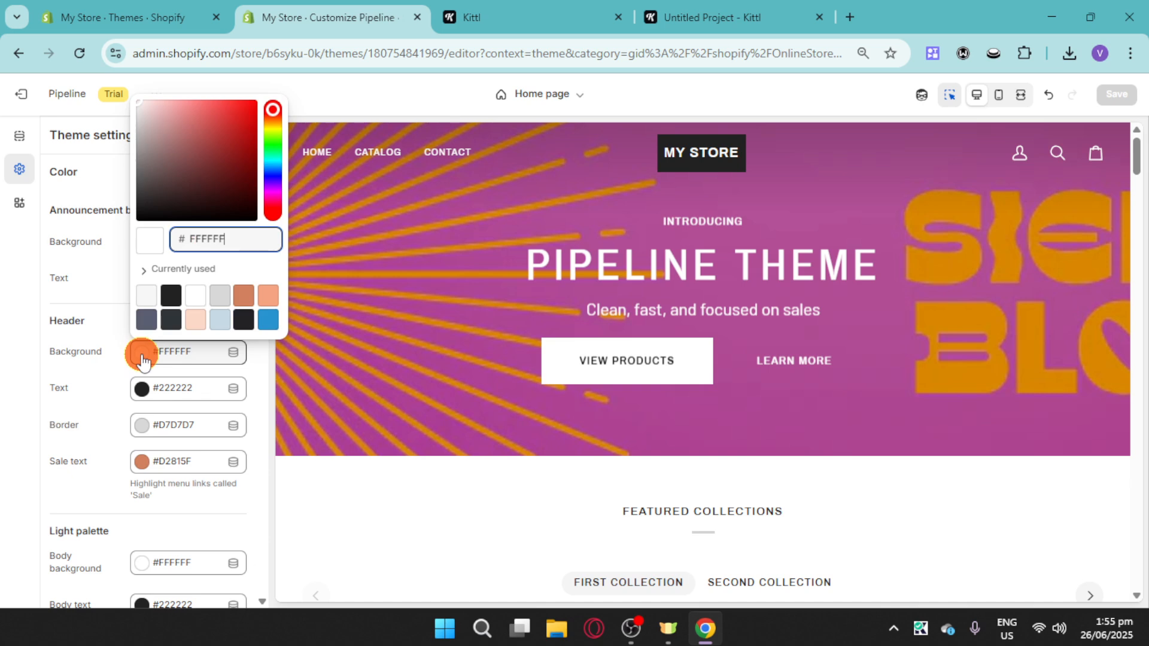
pyautogui.click(273, 193)
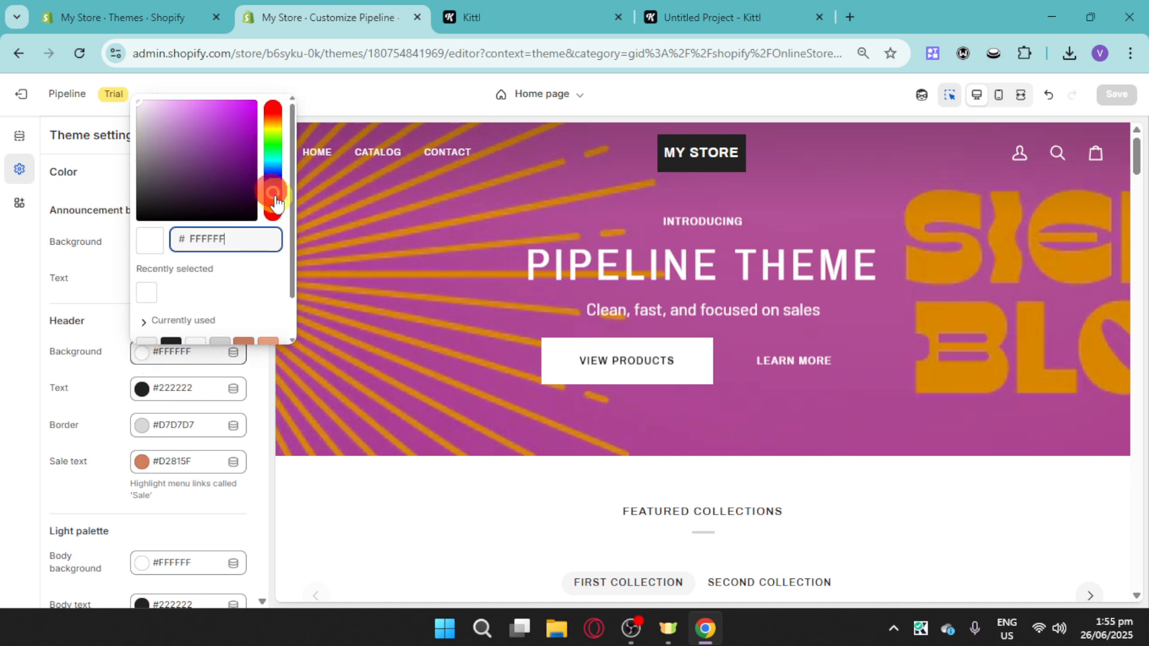
pyautogui.moveTo(274, 197); pyautogui.dragTo(273, 201)
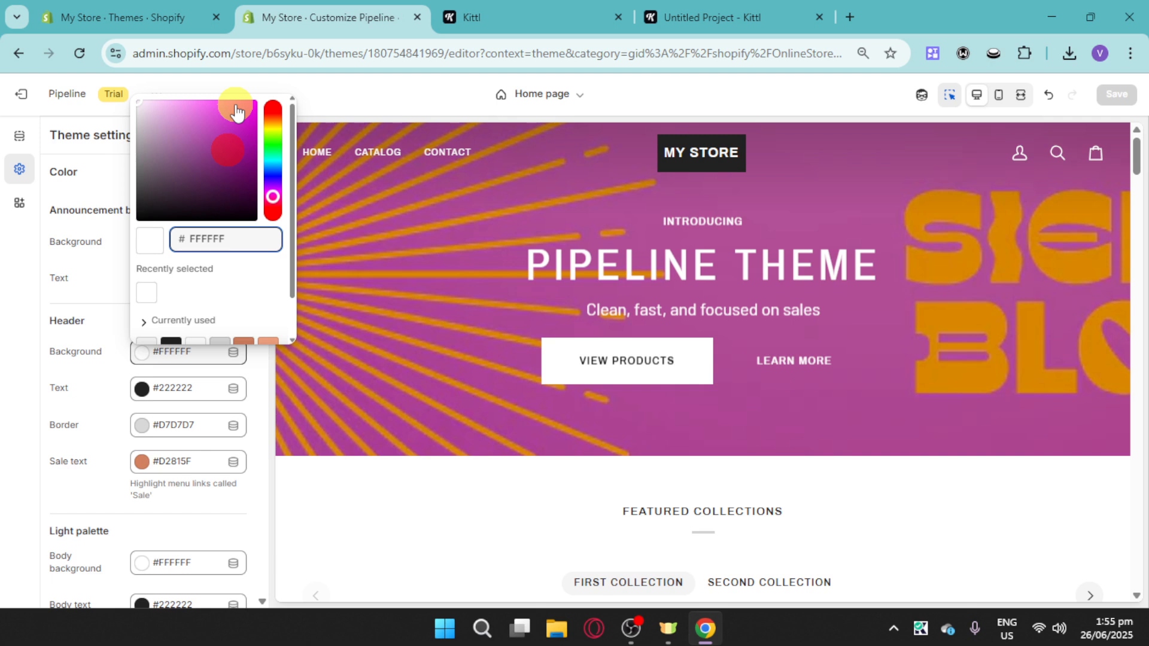
pyautogui.click(237, 111)
pyautogui.click(115, 393)
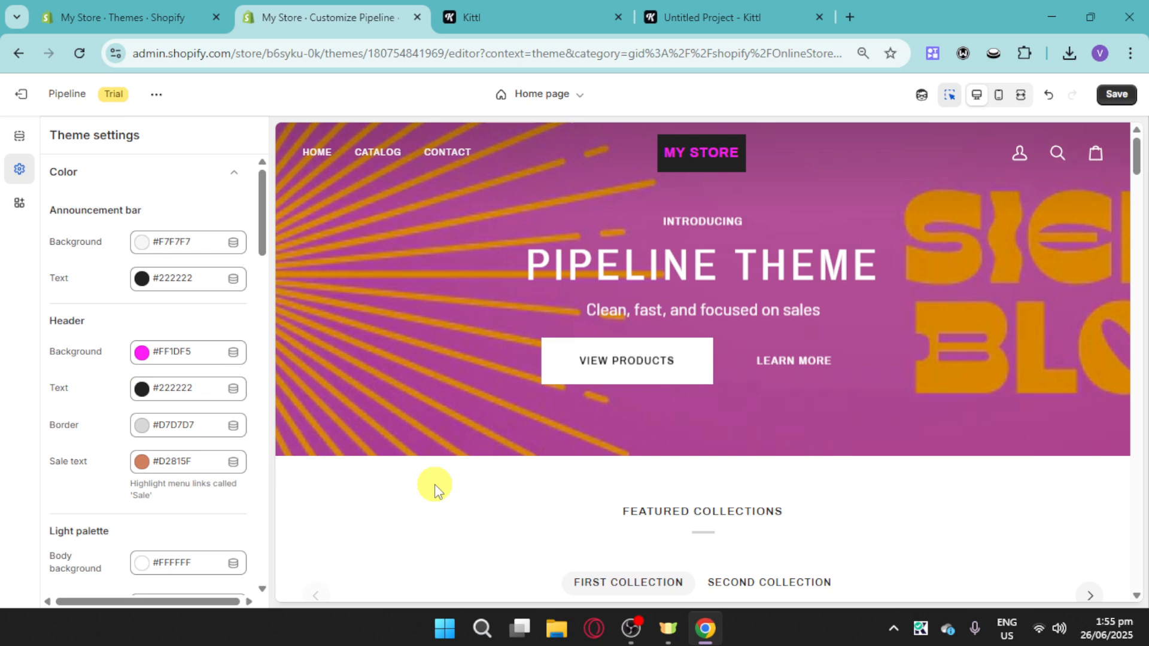
pyautogui.scroll(-1, 93, 450)
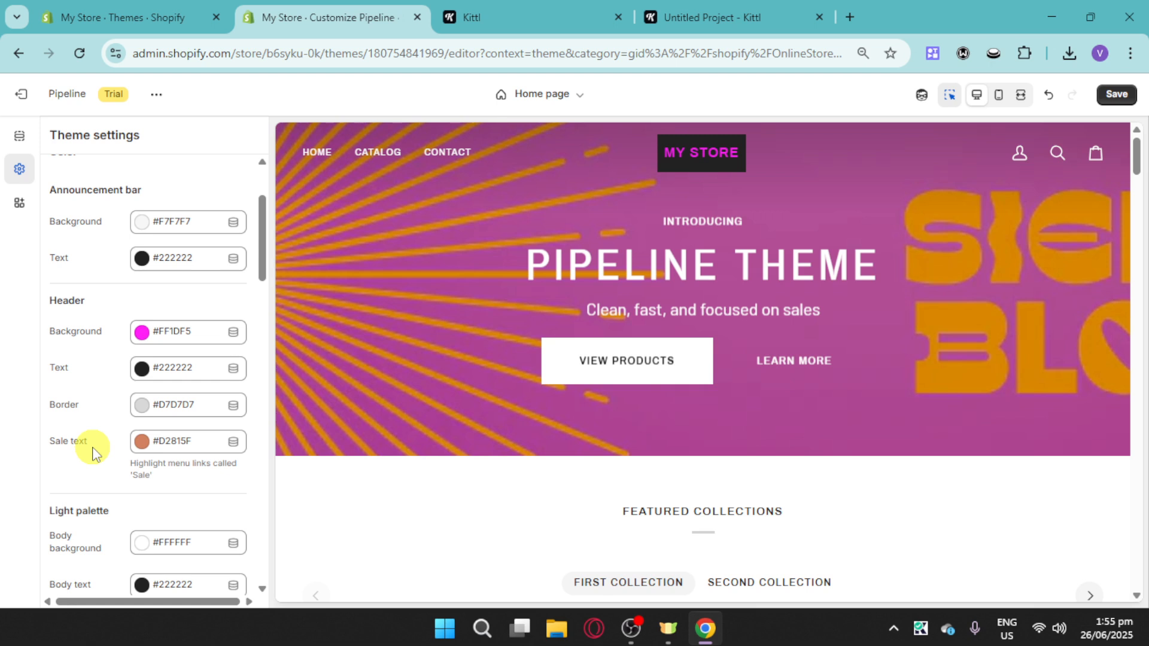
# Step: Set the Light palette's body background color to #FFA7FB in the theme's color settings
pyautogui.moveTo(235, 100); pyautogui.dragTo(213, 96)
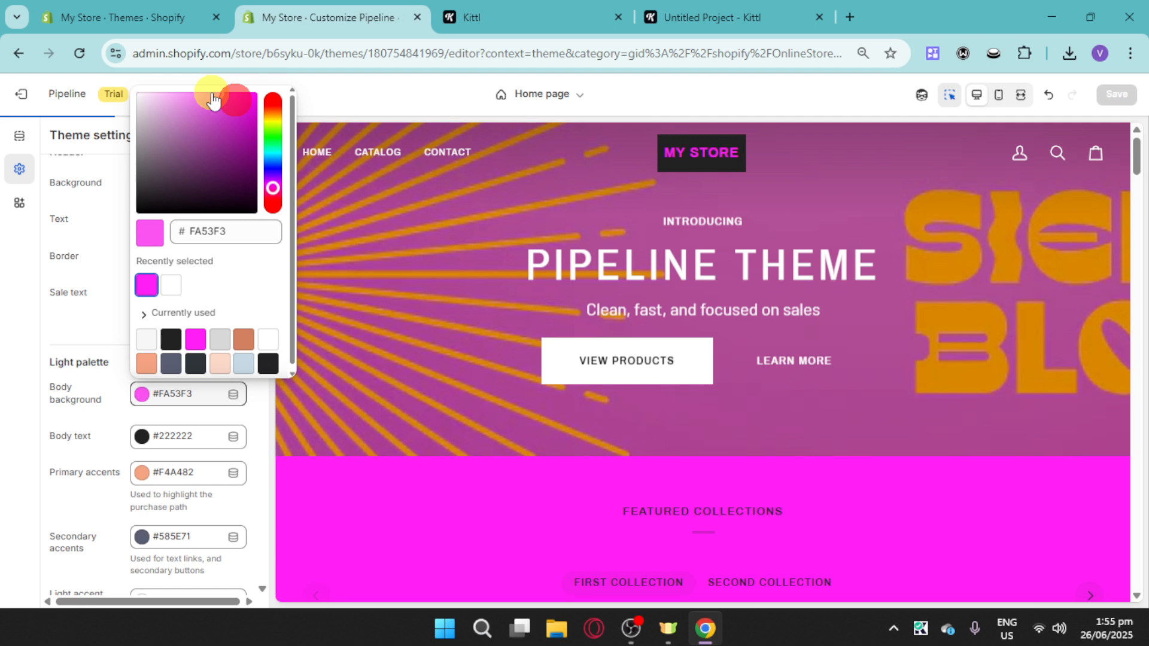
pyautogui.moveTo(212, 95); pyautogui.dragTo(177, 92)
pyautogui.click(479, 476)
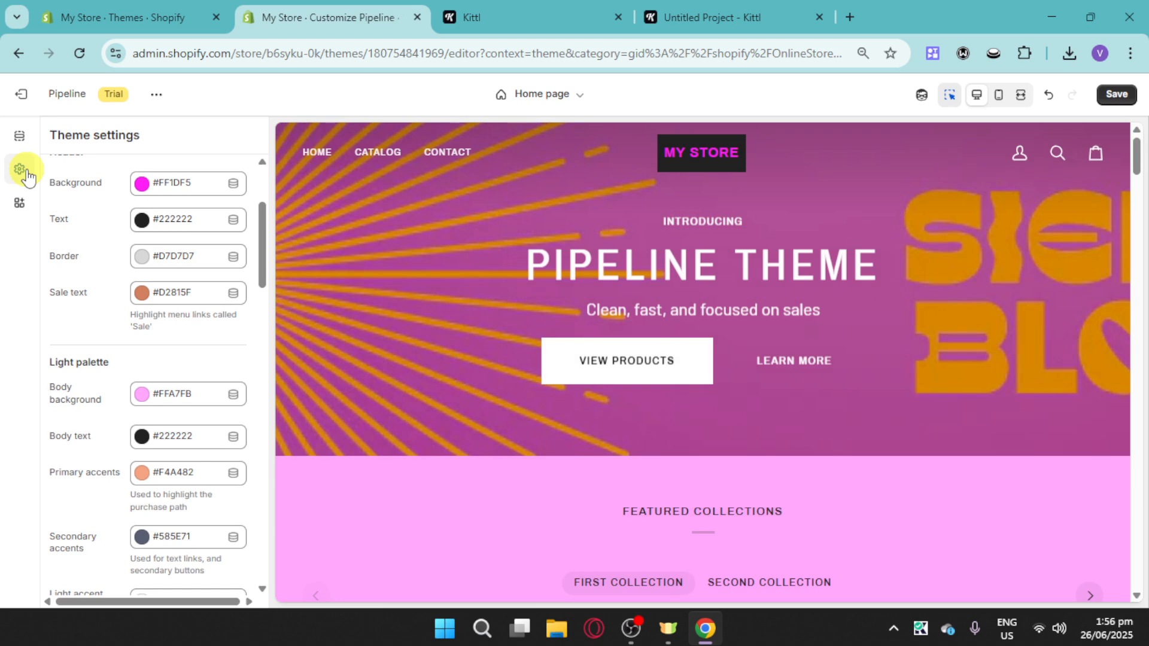
# Step: Review the Typography and Typography - Advanced options and the remaining theme settings categories, and save the theme
pyautogui.click(27, 173)
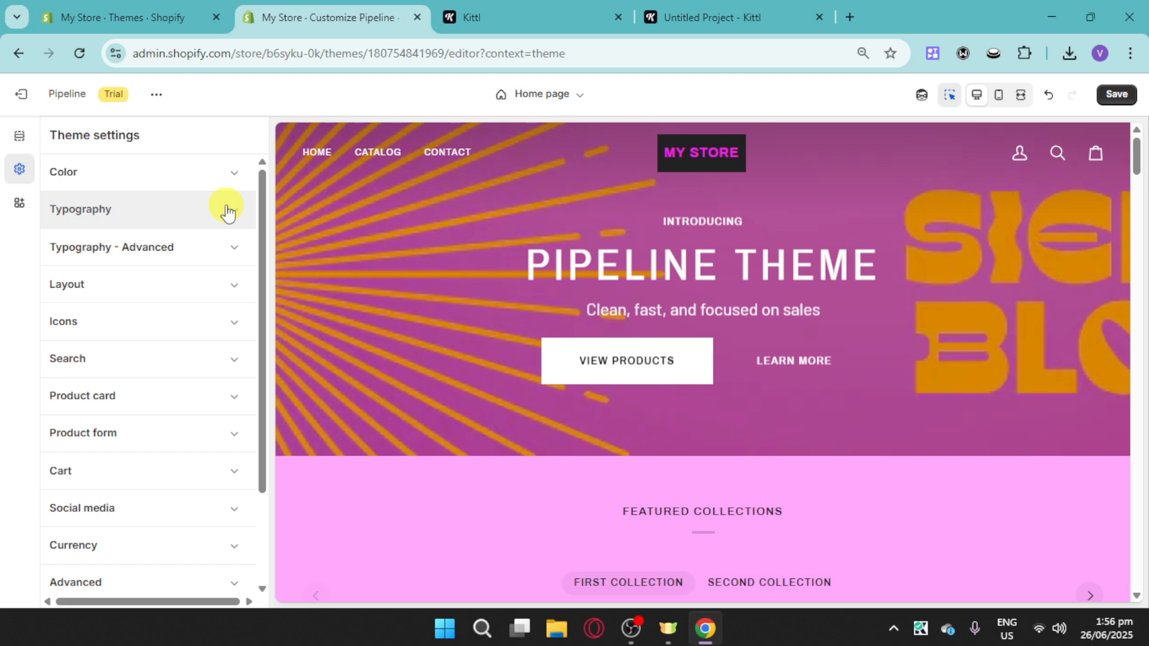
pyautogui.click(222, 247)
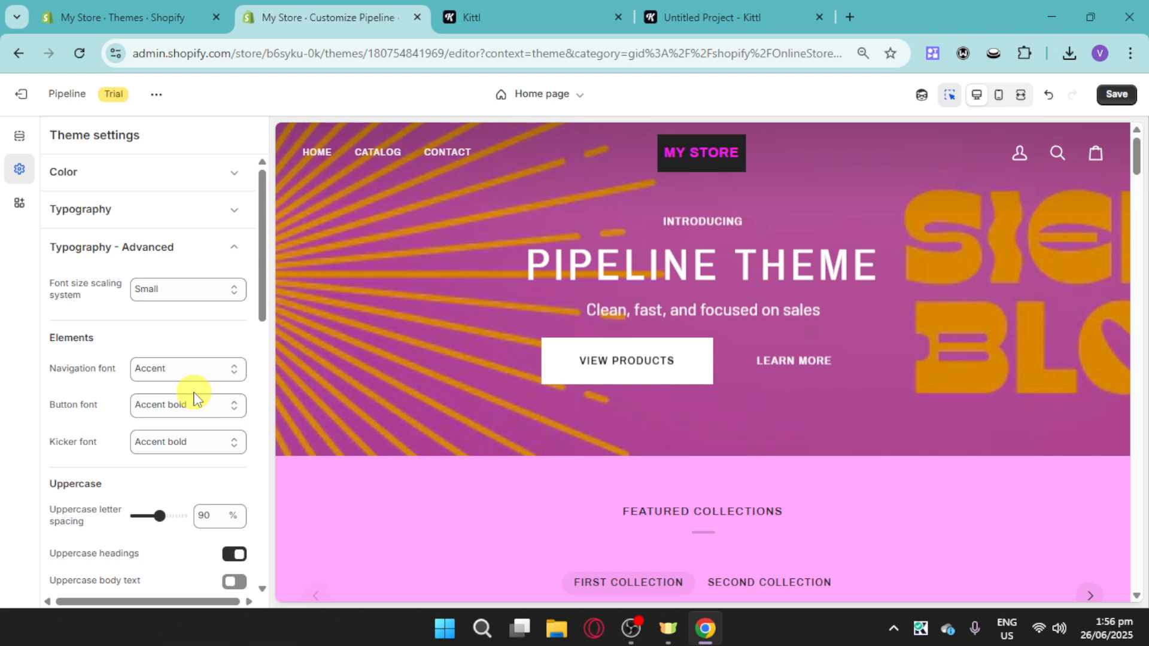
pyautogui.click(183, 210)
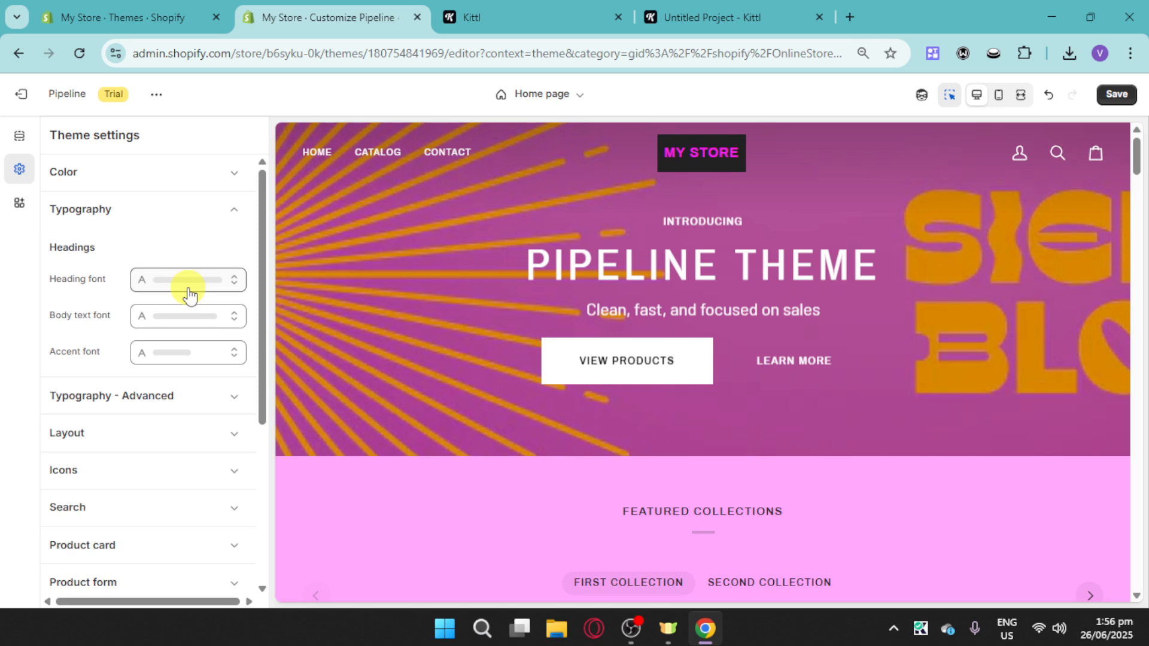
pyautogui.click(190, 397)
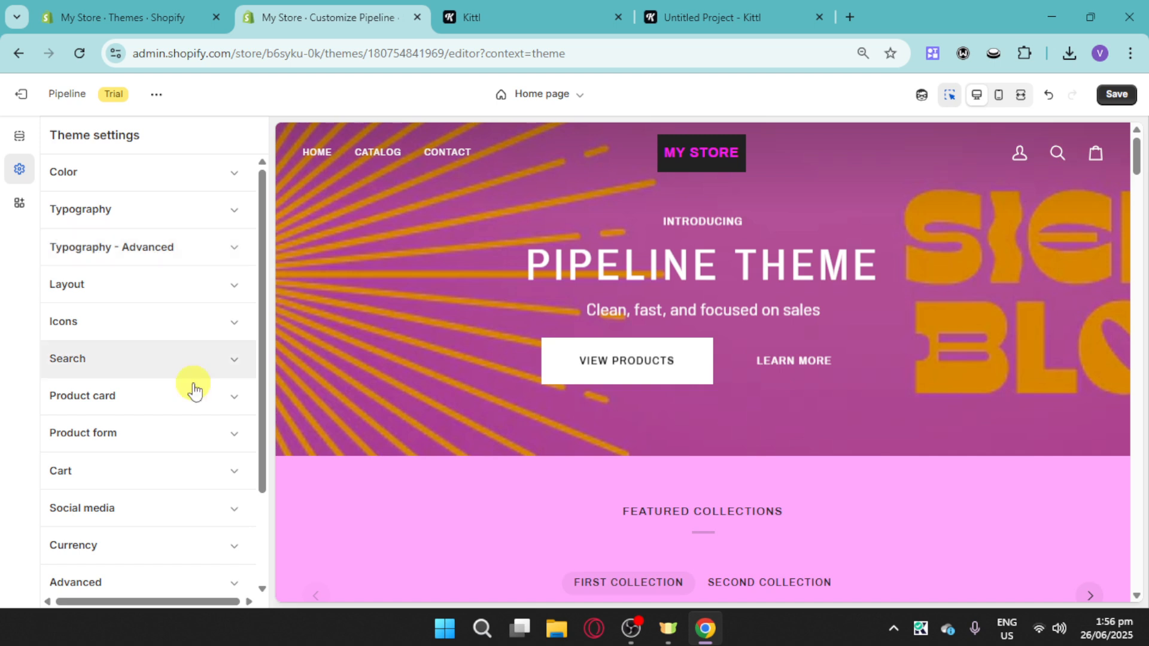
pyautogui.scroll(-2, 149, 432)
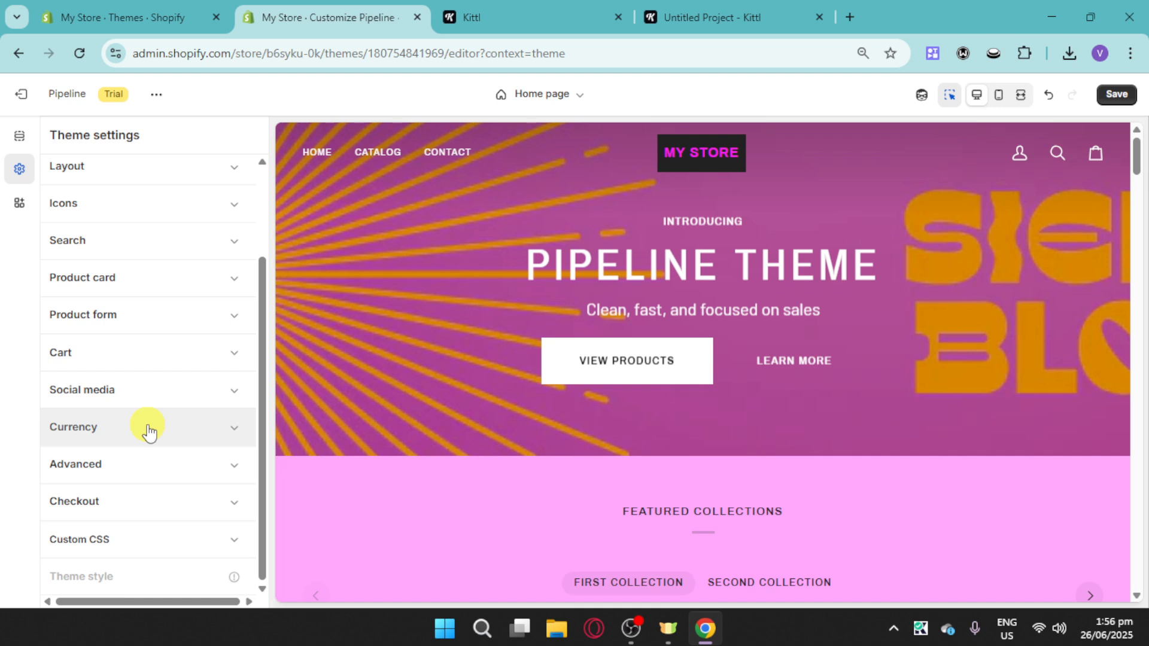
pyautogui.hotkey('ctrl', 's')
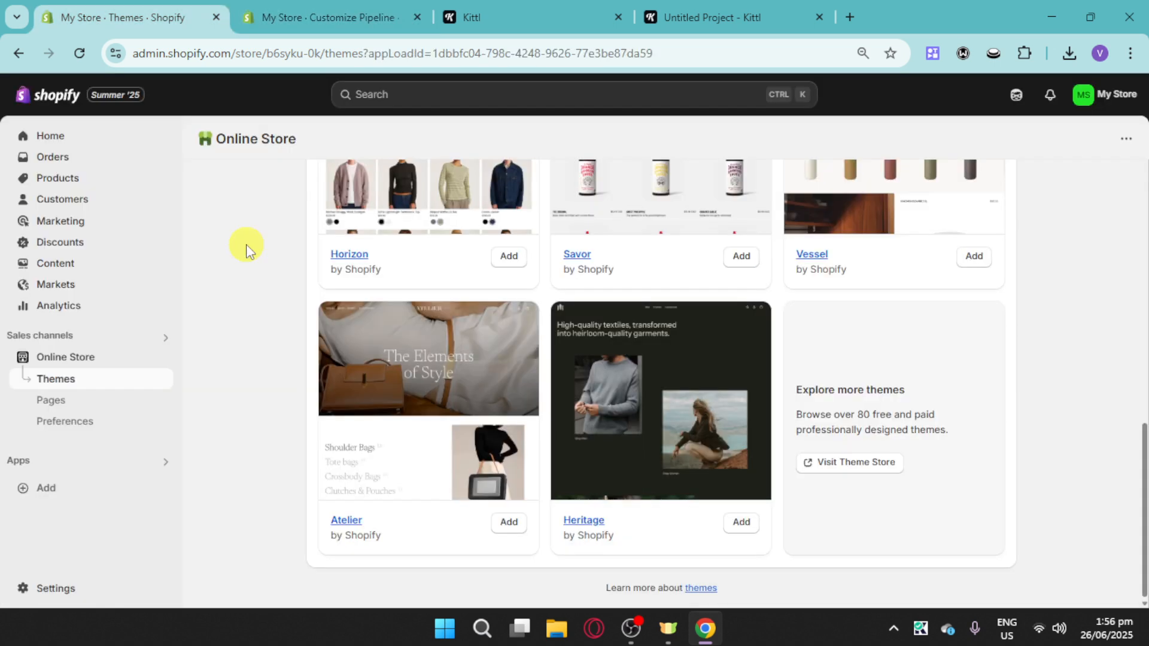
# Step: Switch to the Shopify admin and install the Syncee Collective Dropshipping app from the recommended apps
pyautogui.click(47, 488)
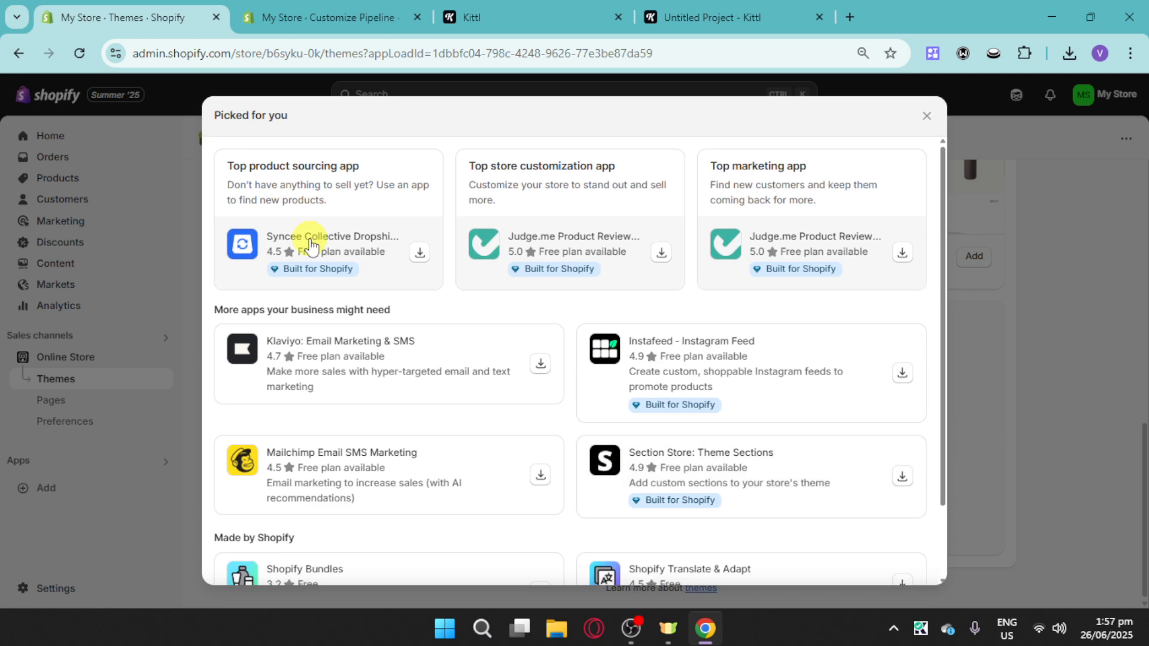
pyautogui.click(419, 257)
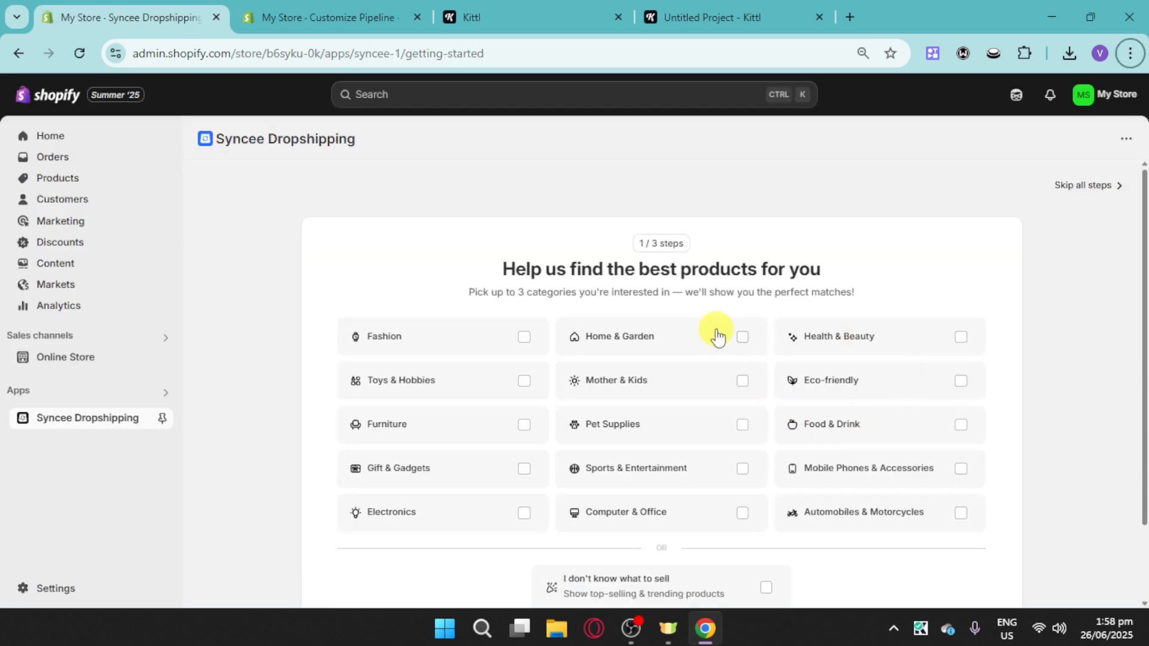
# Step: Choose the Fashion category and Philippines as the target market in the Syncee onboarding
pyautogui.scroll(-2, 862, 263)
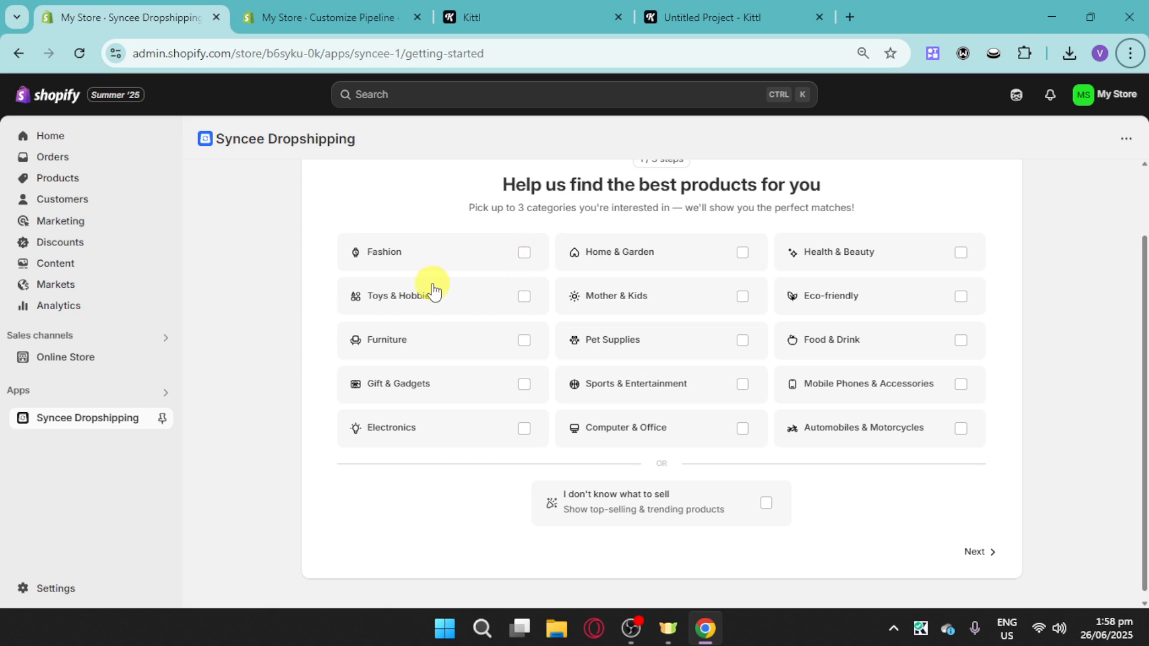
pyautogui.click(522, 250)
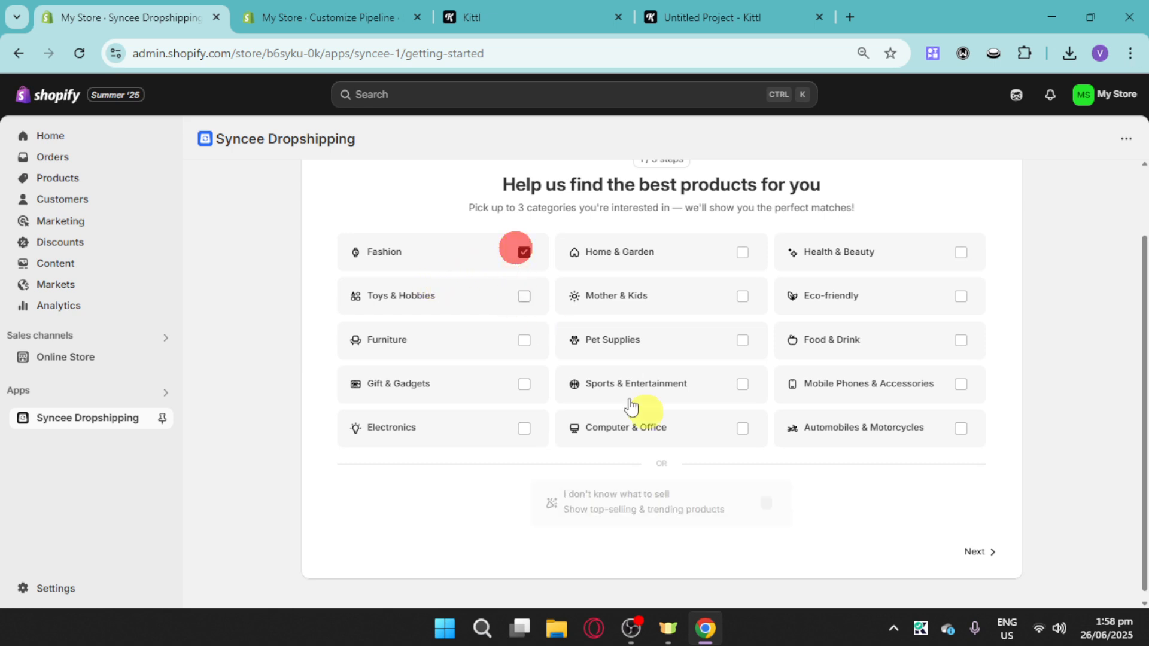
pyautogui.click(970, 551)
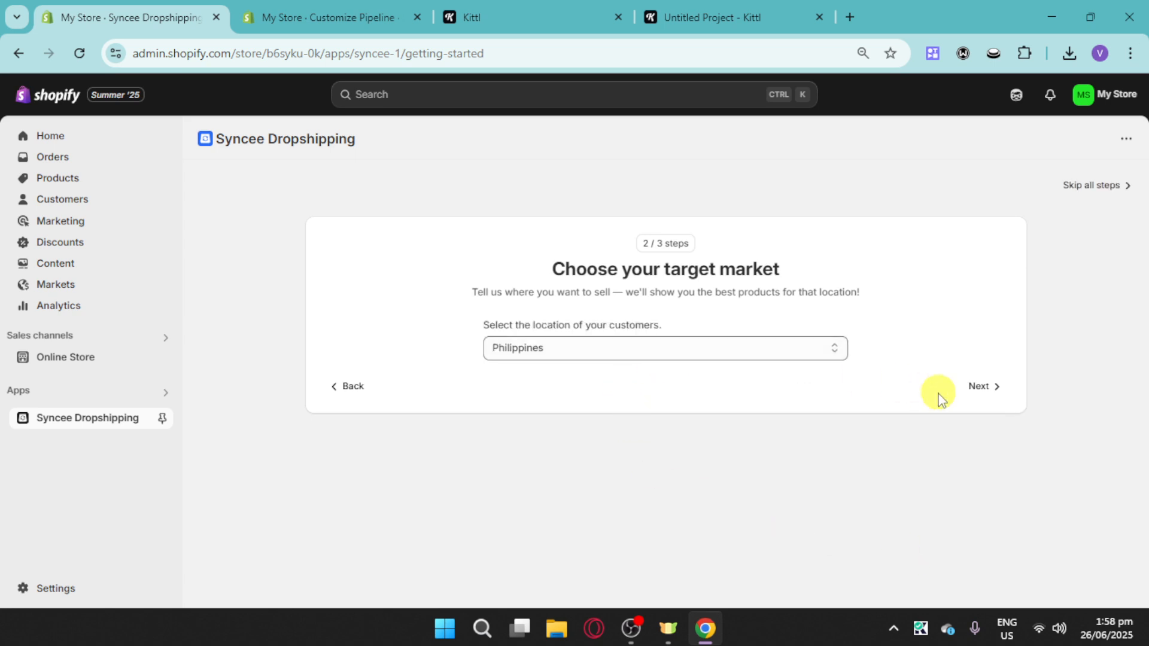
pyautogui.click(985, 393)
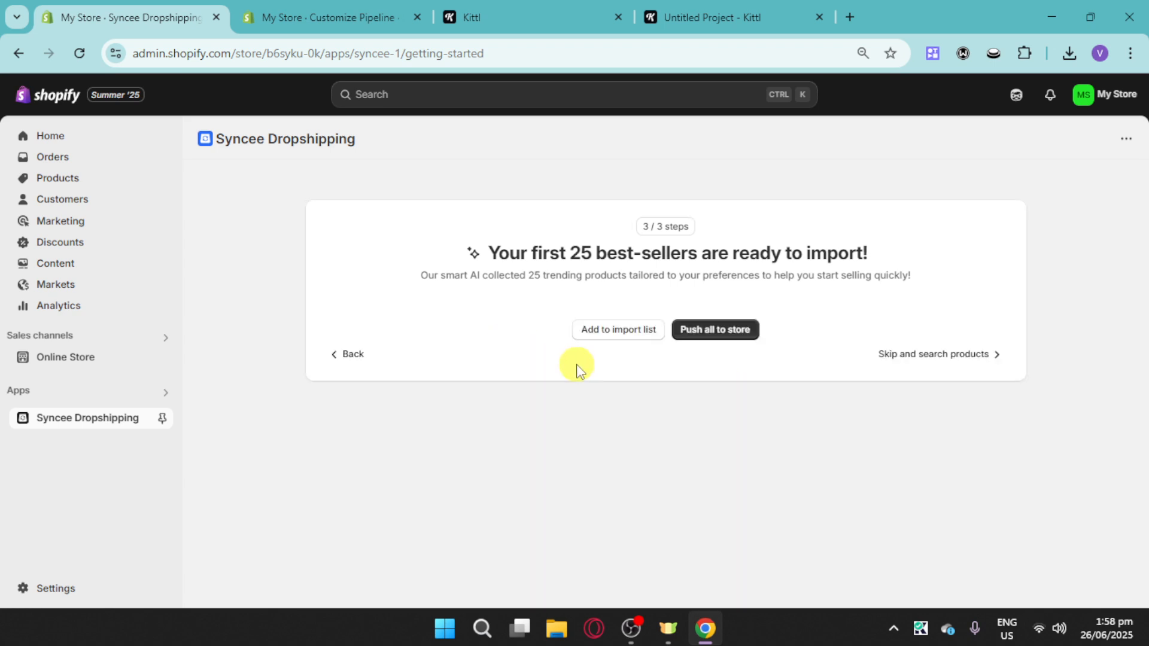
# Step: Push all suggested best-sellers to the store, dismissing the $1 trial offer and continuing with the free plan
pyautogui.scroll(-3, 766, 444)
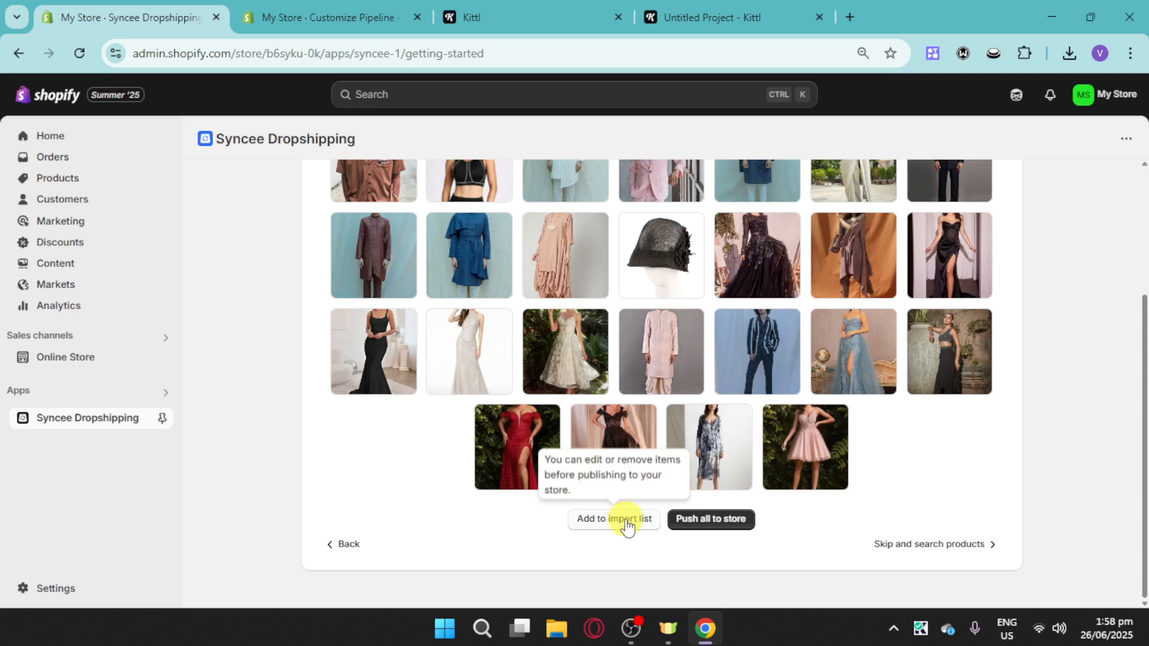
pyautogui.click(709, 520)
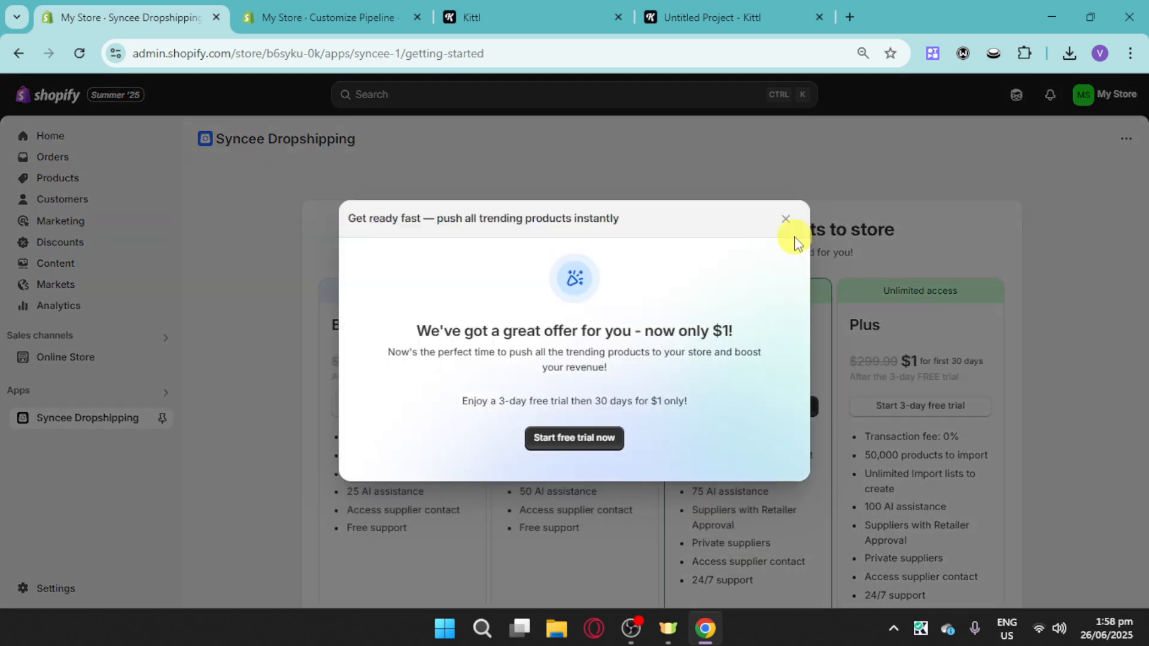
pyautogui.click(786, 218)
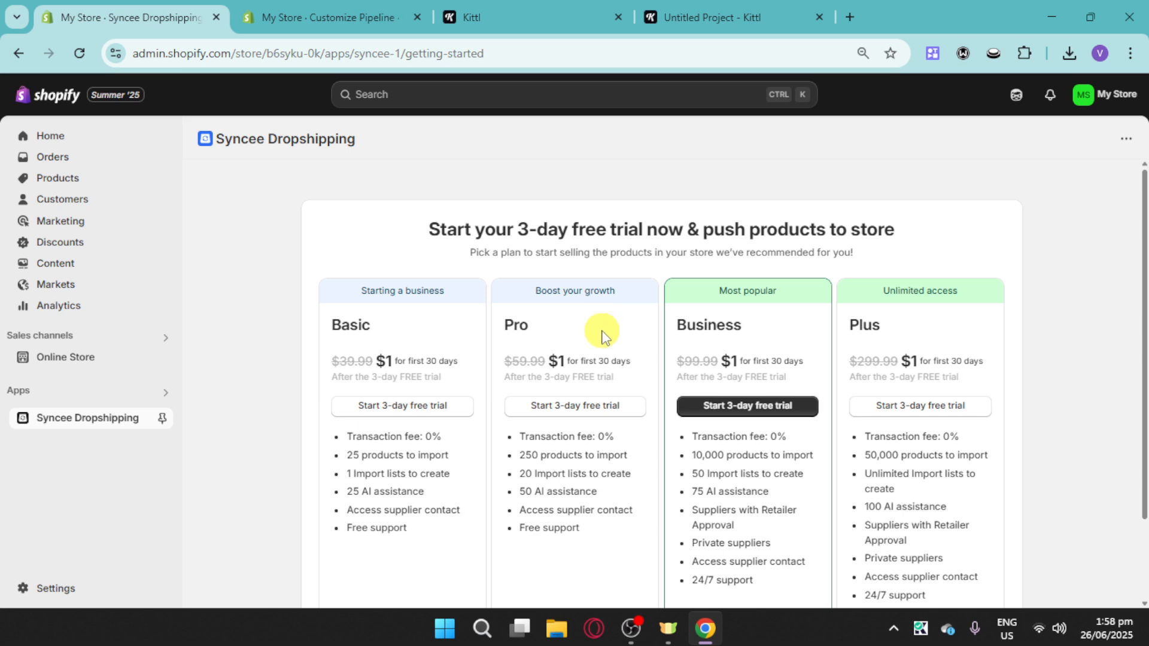
pyautogui.scroll(-2, 605, 332)
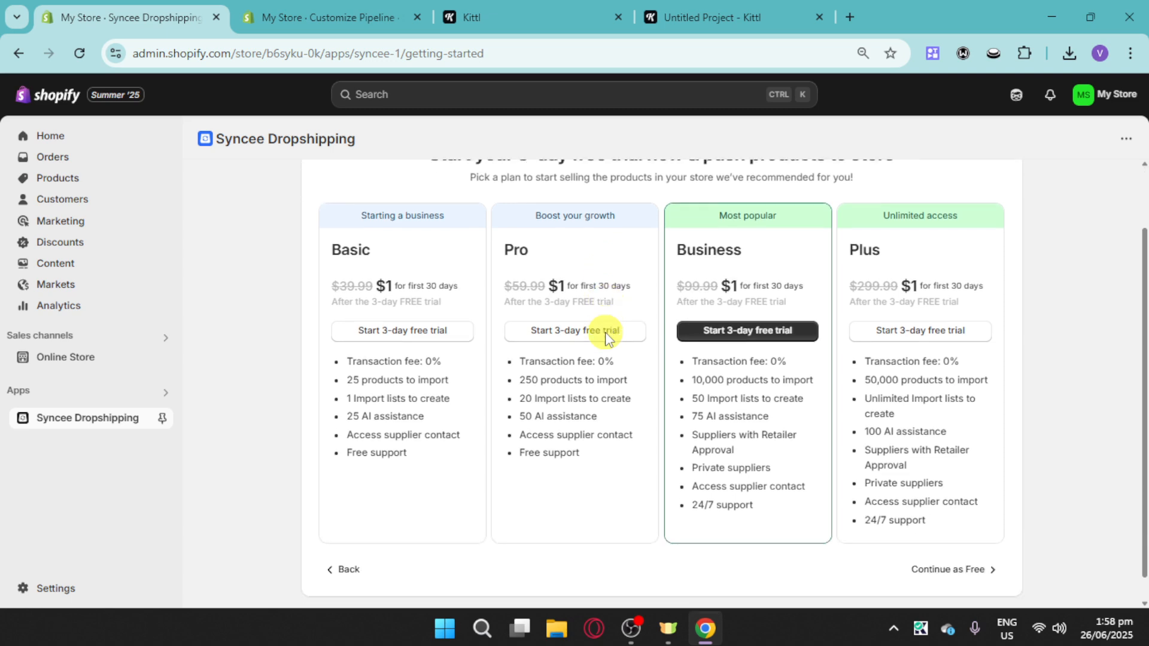
pyautogui.scroll(2, 606, 335)
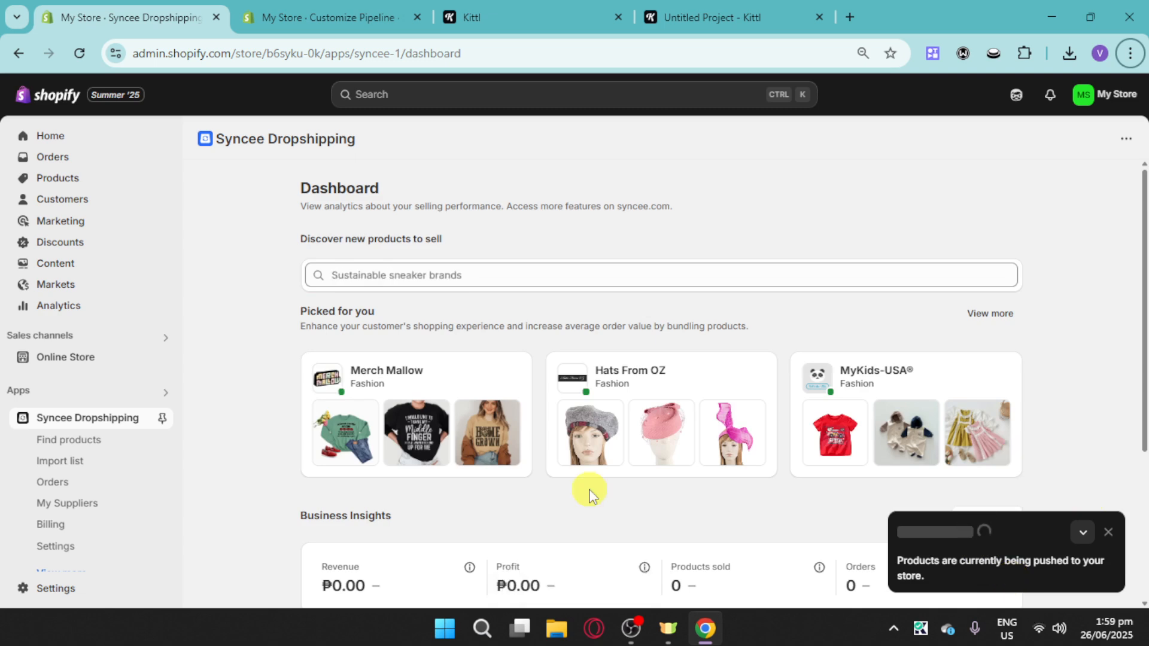
# Step: Look over the Syncee dashboard and search its product catalog for "gown"
pyautogui.scroll(-4, 588, 490)
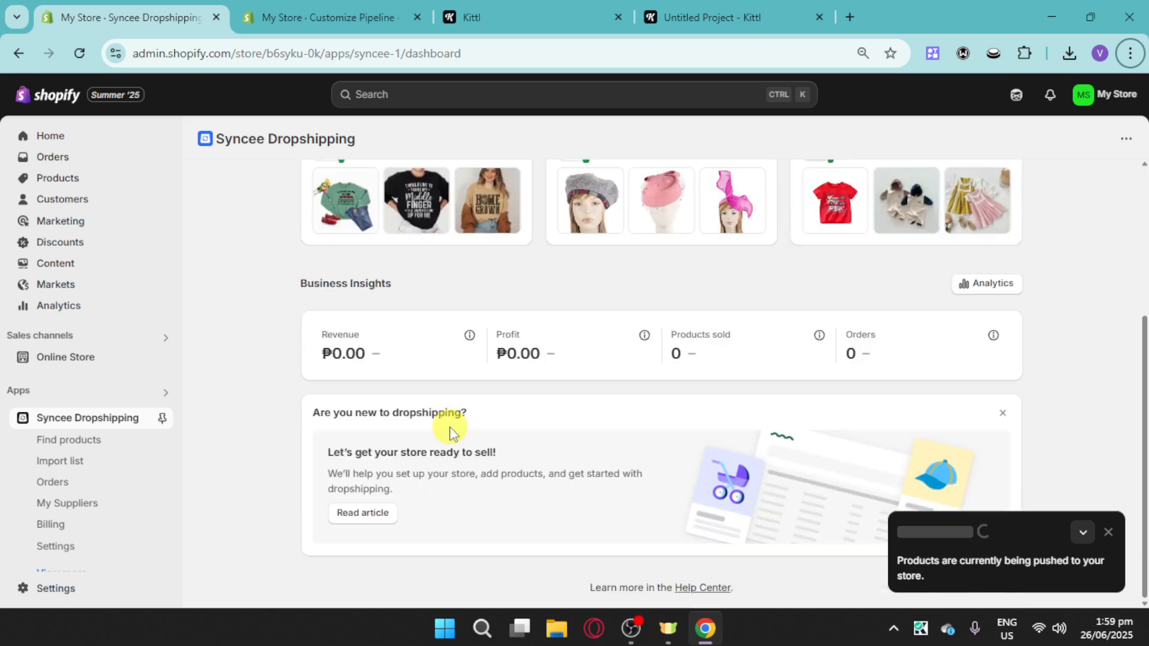
pyautogui.scroll(4, 452, 434)
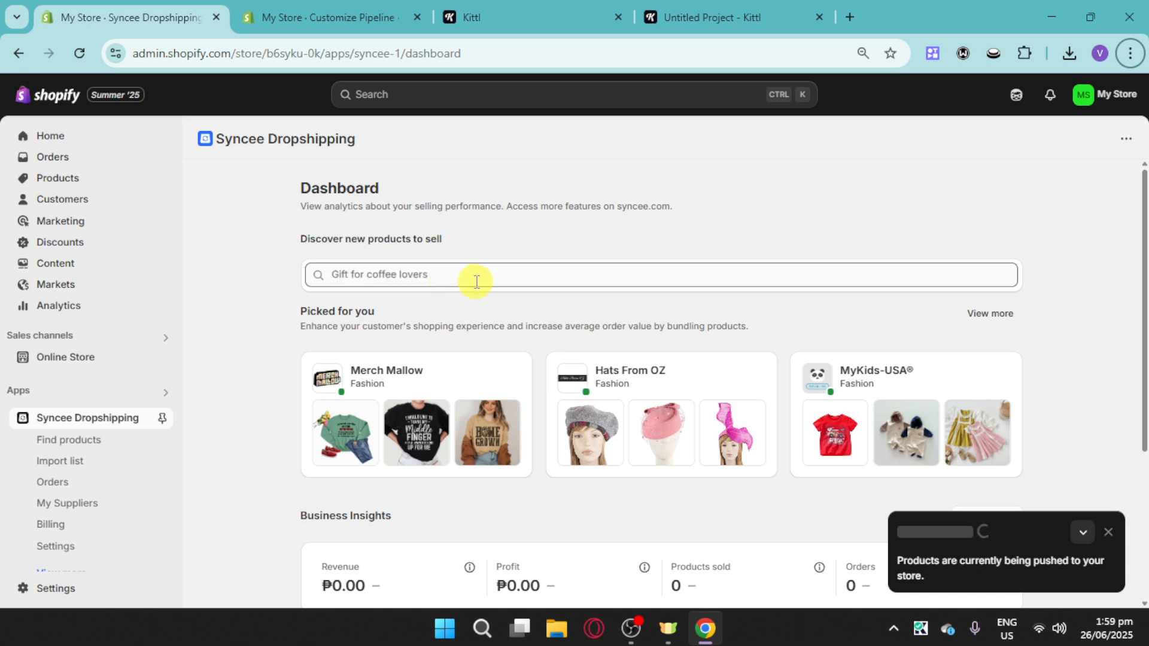
pyautogui.click(477, 279)
pyautogui.write('gown')
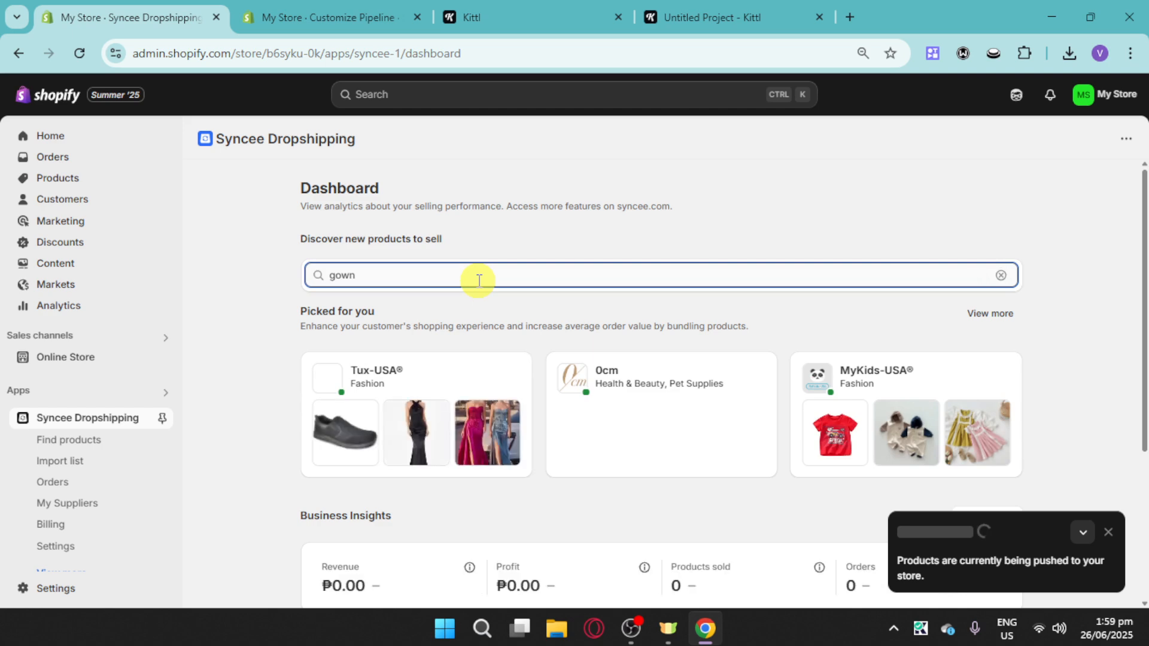
pyautogui.scroll(-2, 605, 377)
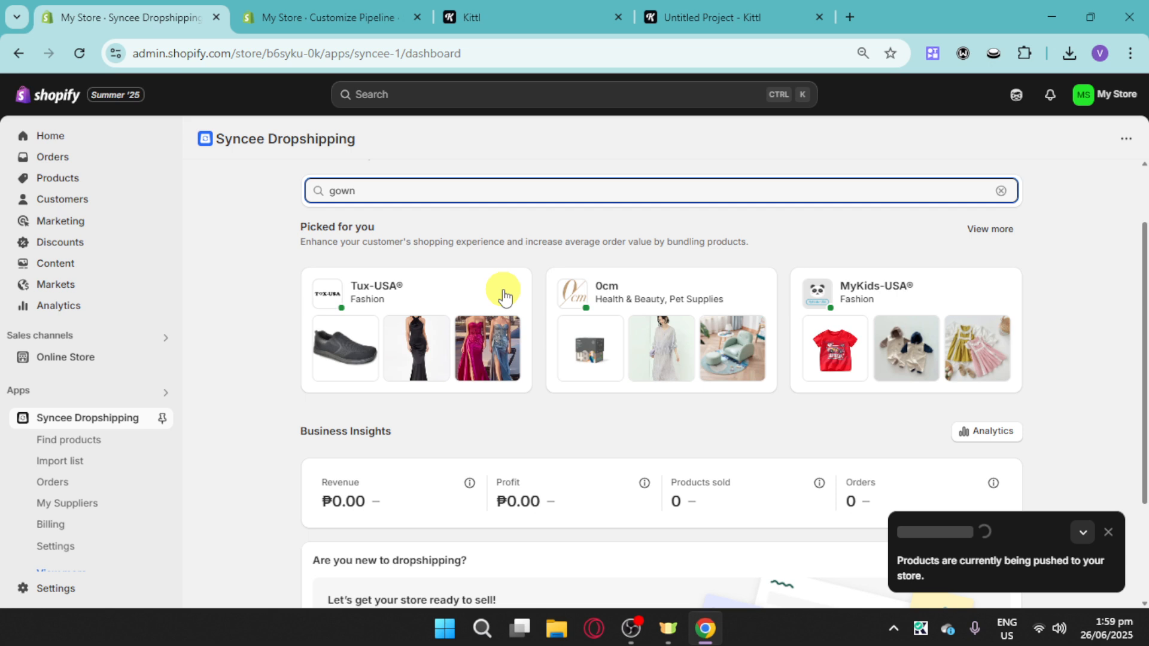
pyautogui.press('Return')
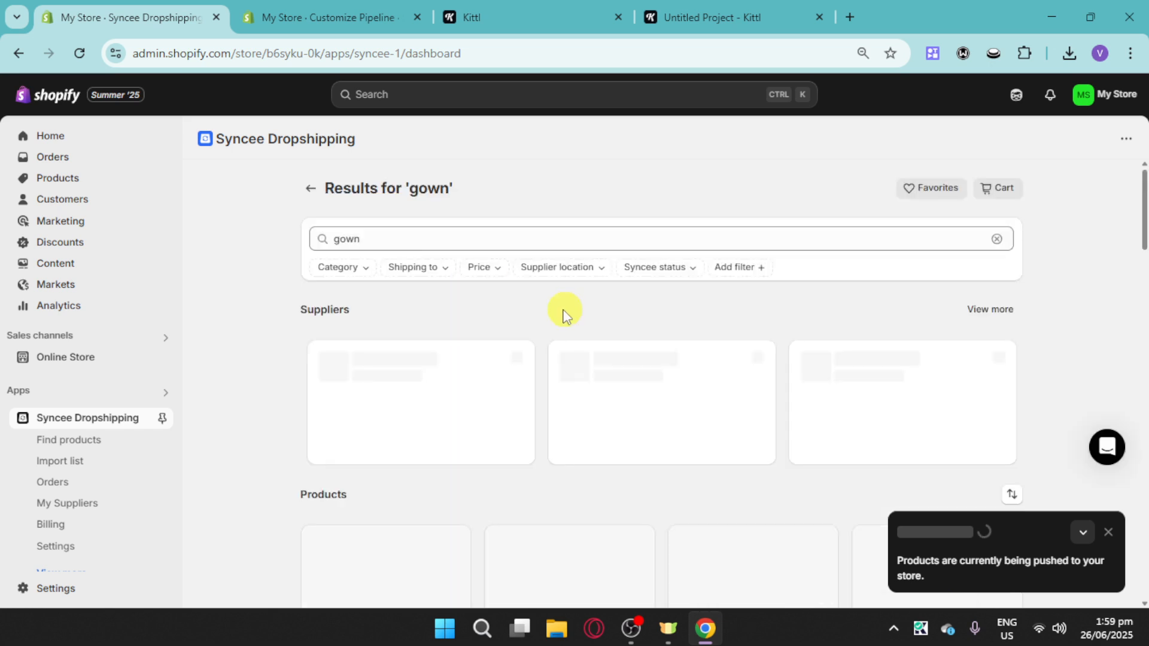
# Step: Add the Strapless Satin Gown from the search results to the Default import list
pyautogui.scroll(-1, 926, 361)
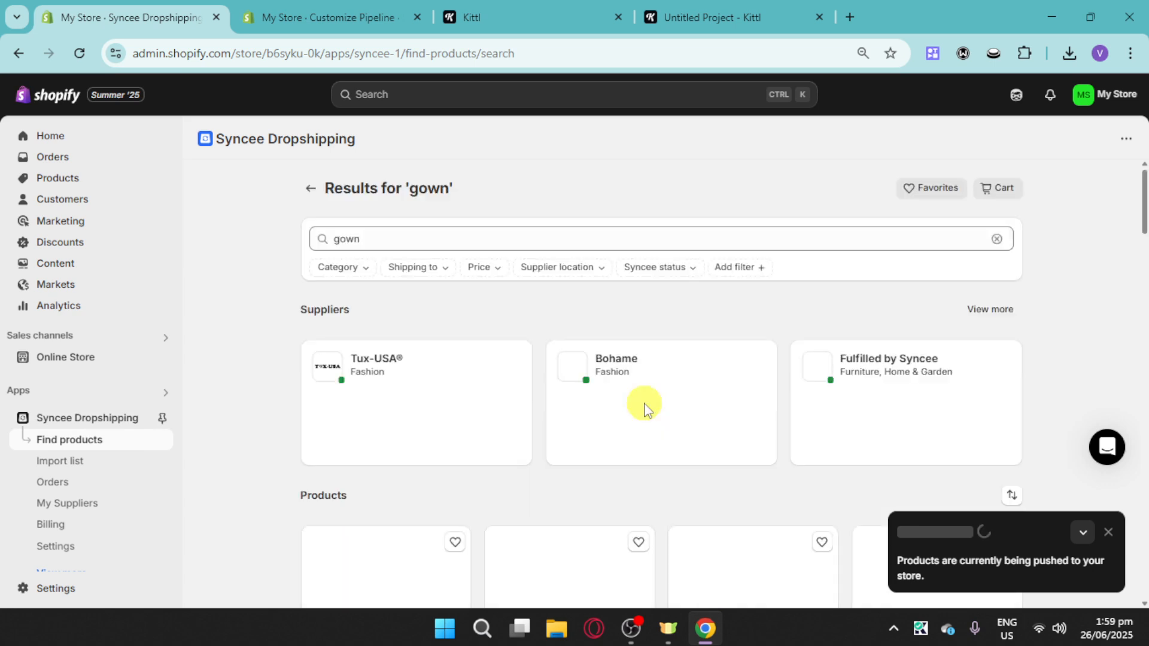
pyautogui.scroll(-4, 804, 395)
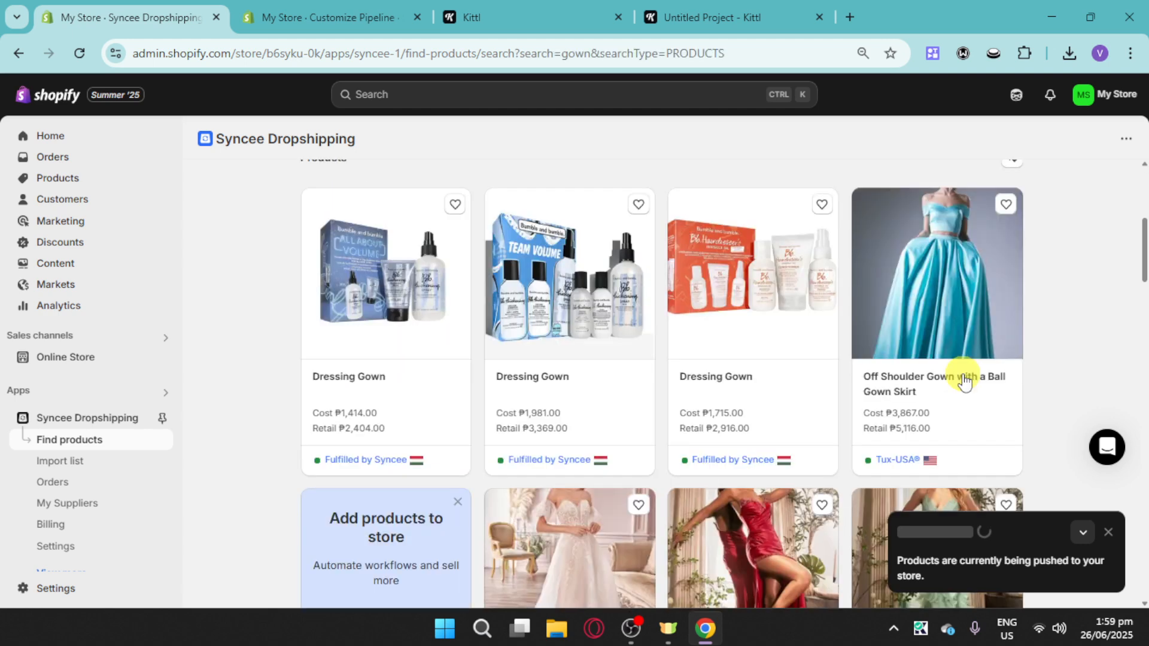
pyautogui.scroll(-4, 731, 439)
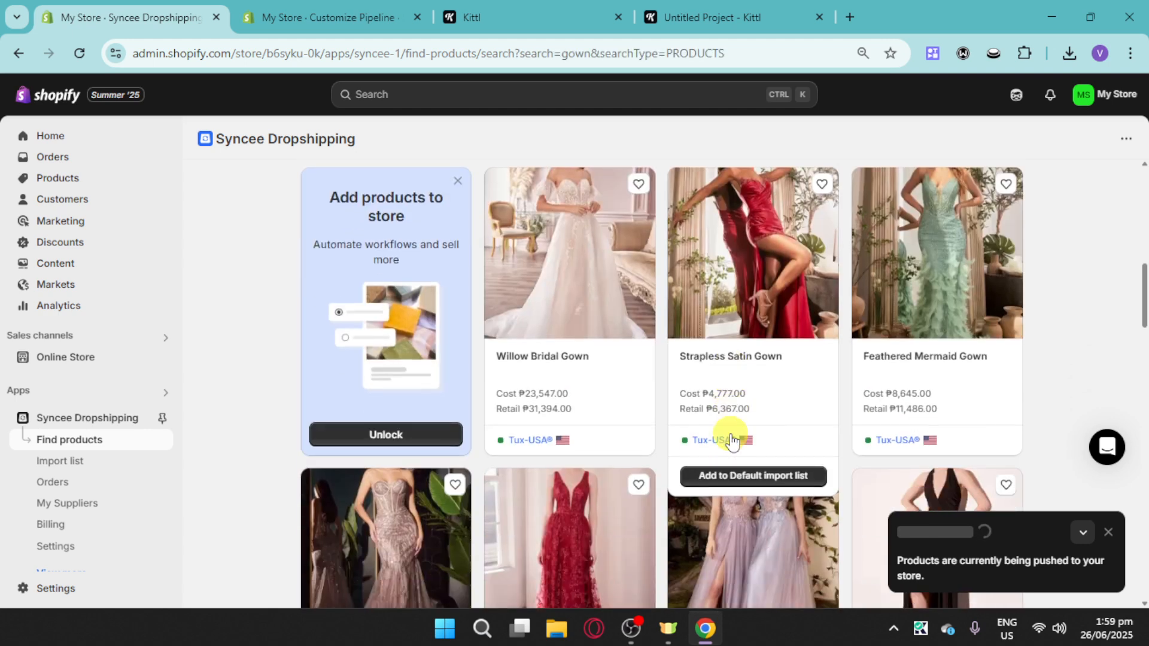
pyautogui.scroll(-1, 748, 454)
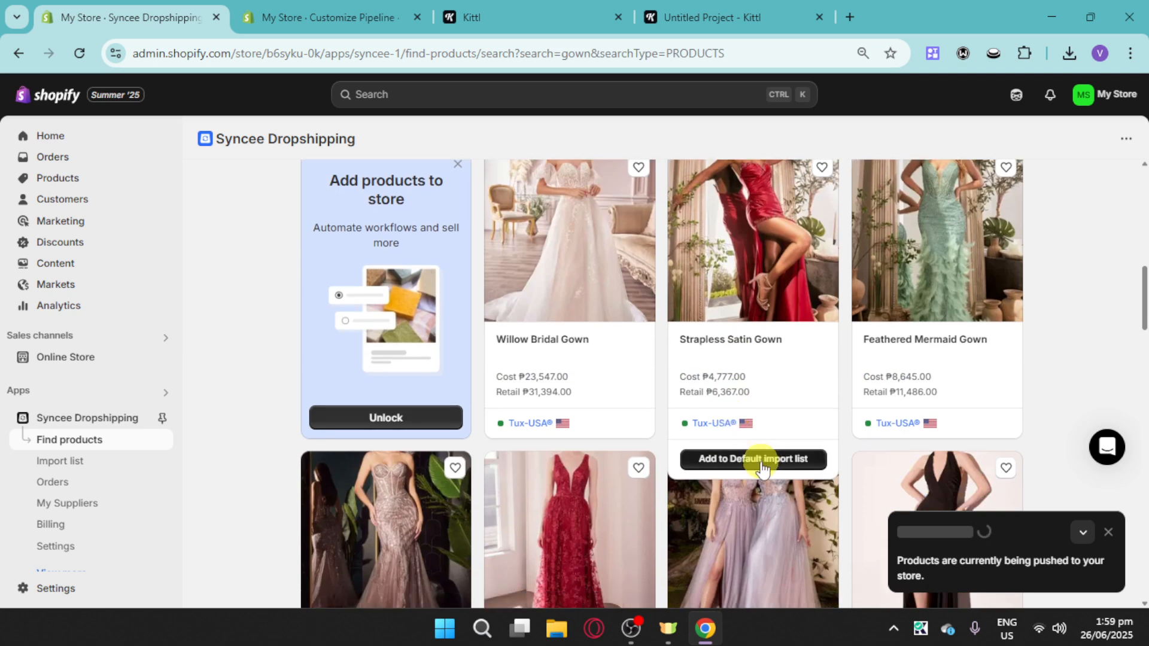
pyautogui.click(760, 462)
# Step: Add the Halter Gown Fitted and the Sonia Wedding Gown to the Default import list
pyautogui.scroll(-3, 778, 461)
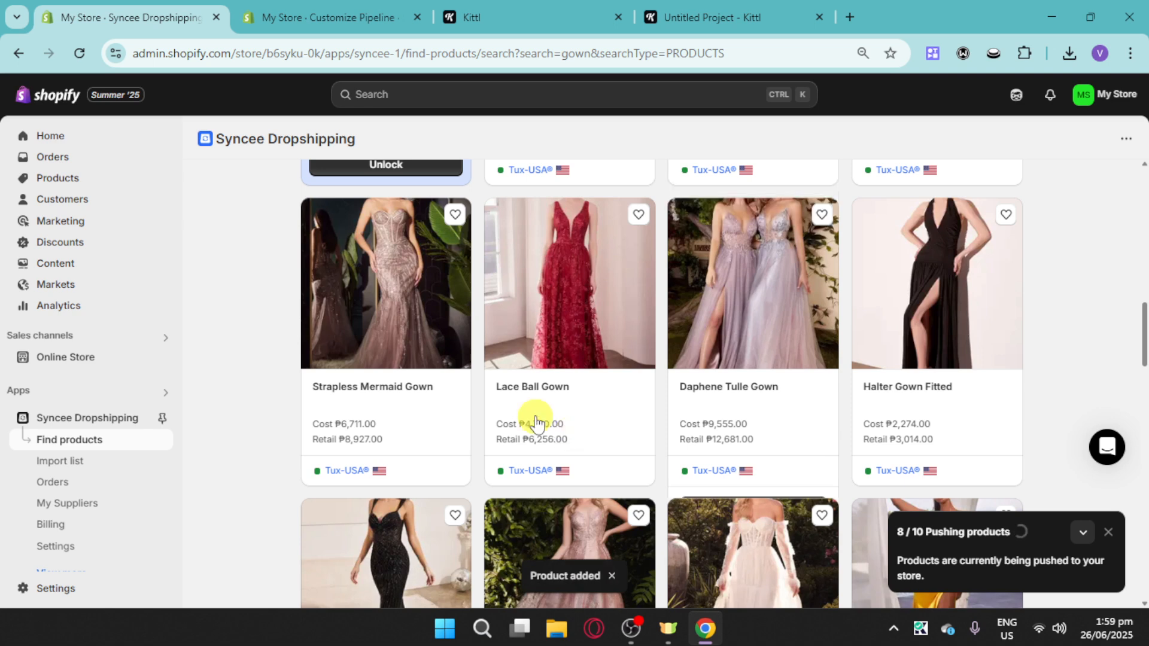
pyautogui.scroll(-1, 535, 423)
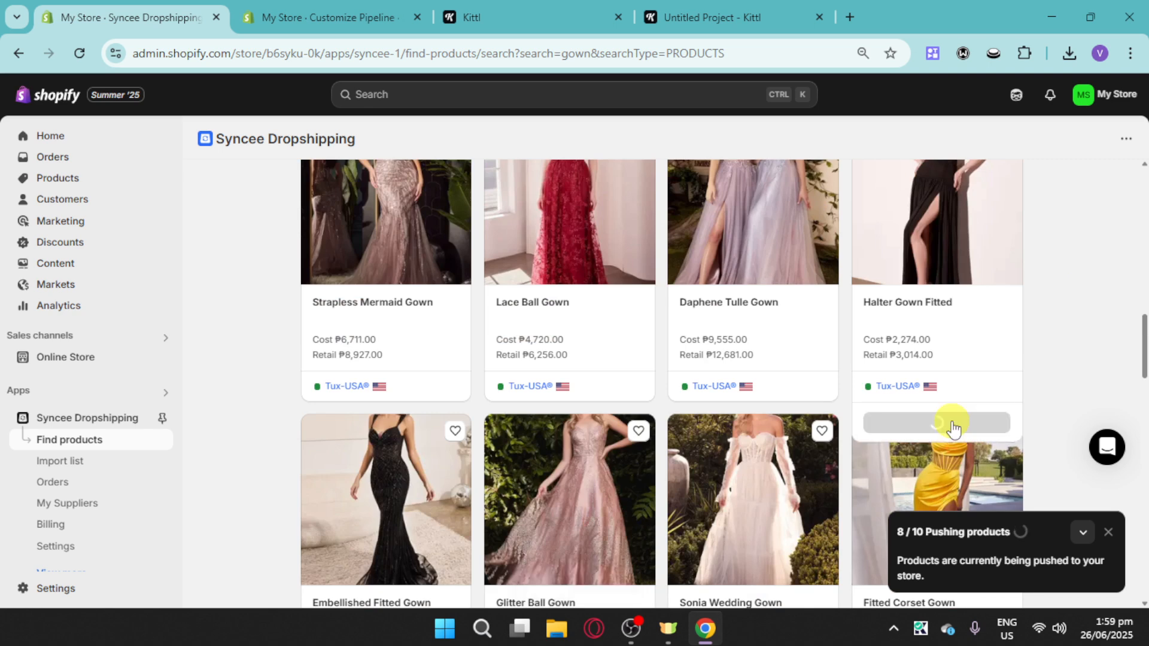
pyautogui.scroll(-1, 761, 393)
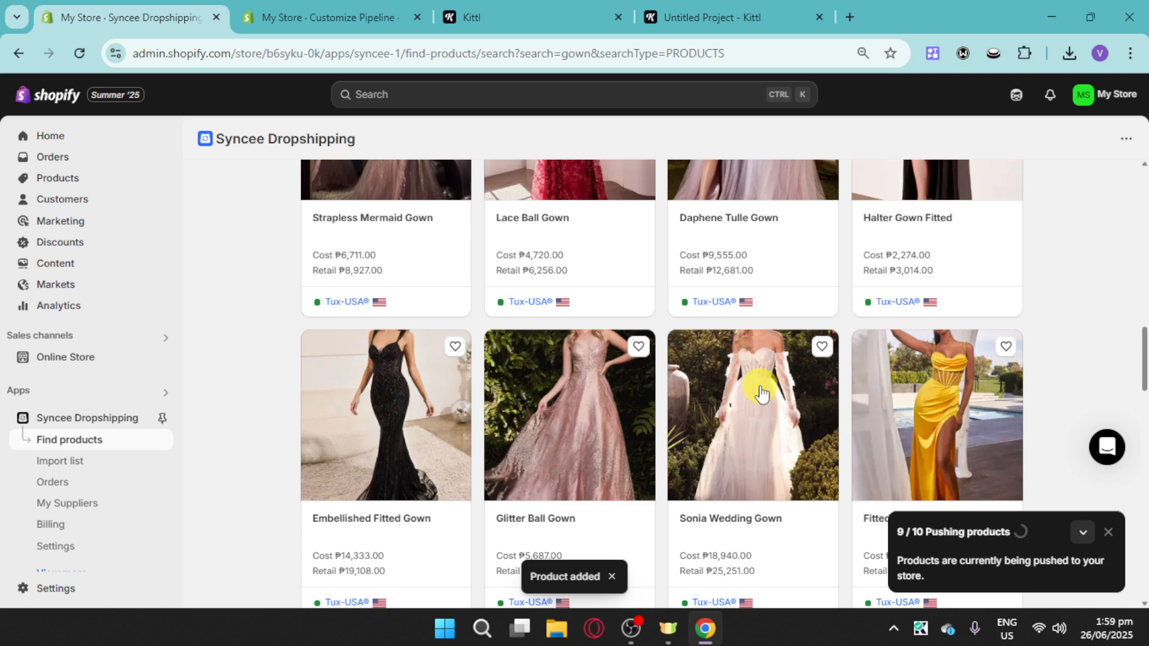
pyautogui.scroll(-1, 761, 394)
pyautogui.click(748, 552)
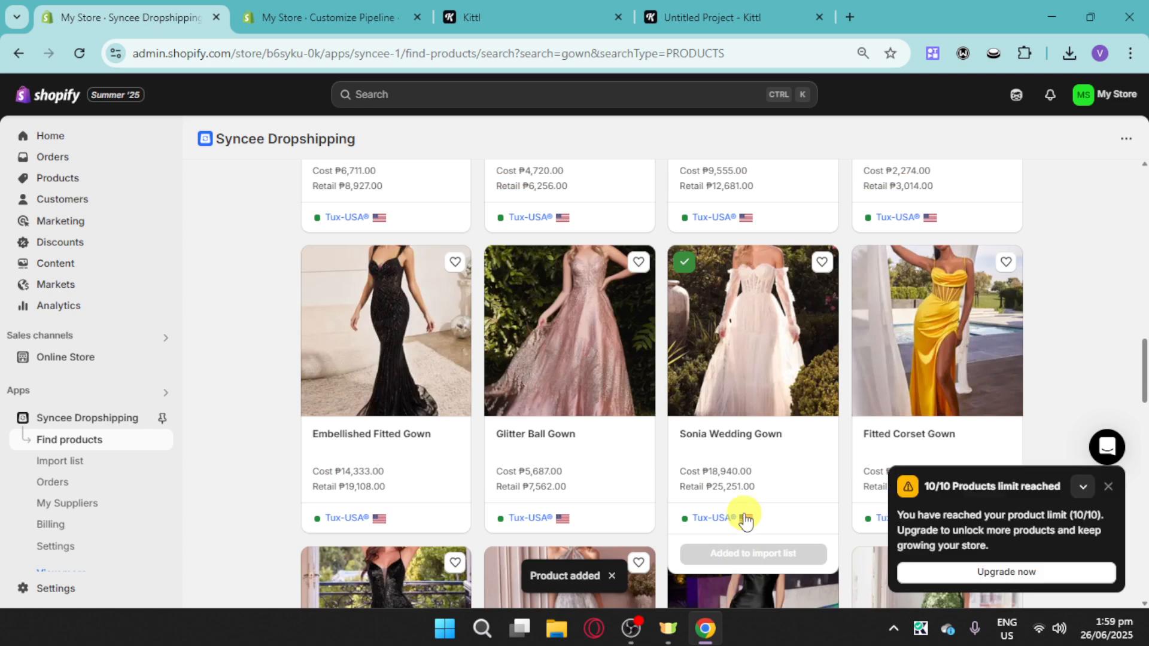
# Step: Select the Amona Saree Set and White Pleated Angrakha Kurta in Syncee's Default import list and start the product update to the store
pyautogui.click(51, 462)
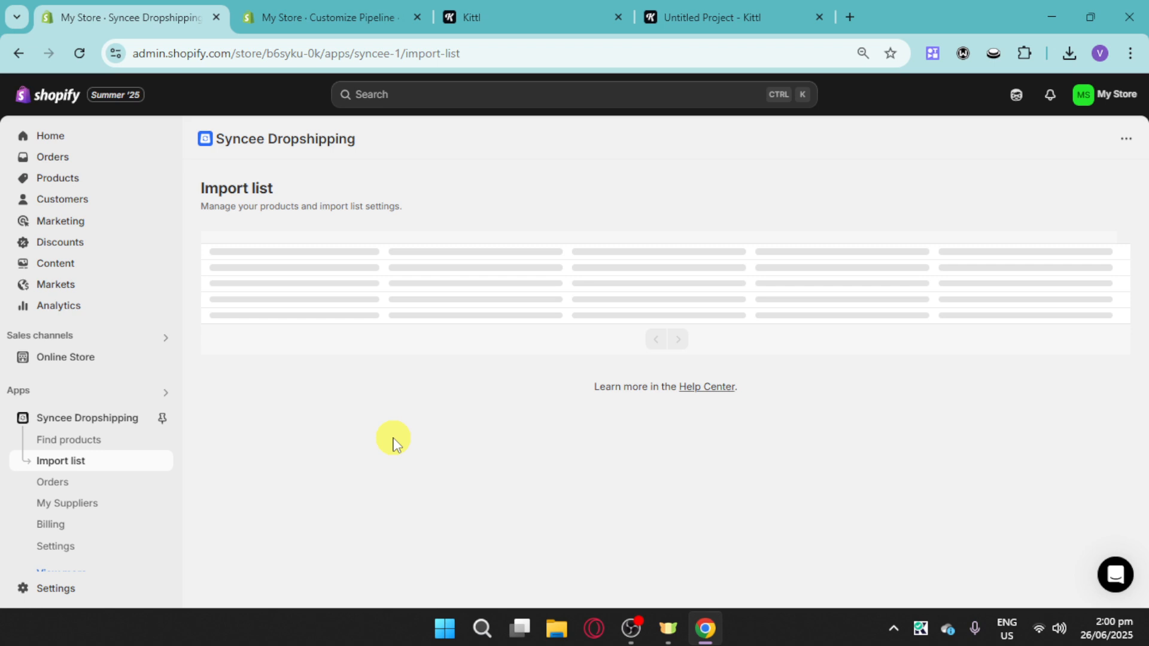
pyautogui.scroll(-3, 318, 392)
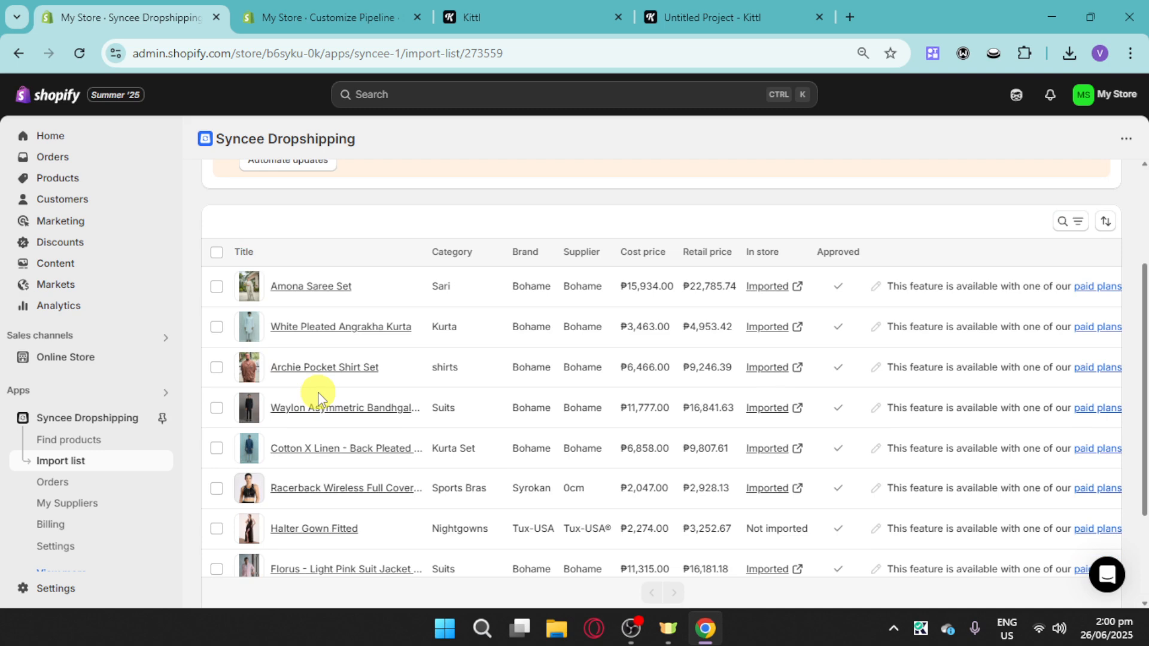
pyautogui.click(218, 408)
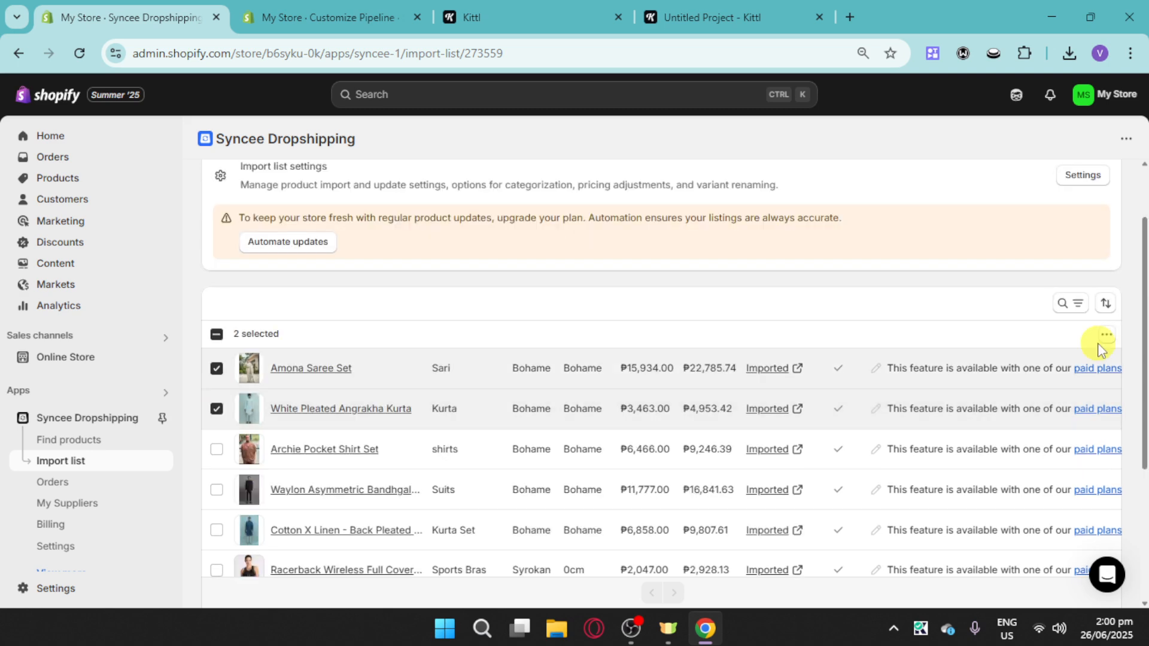
pyautogui.scroll(2, 892, 398)
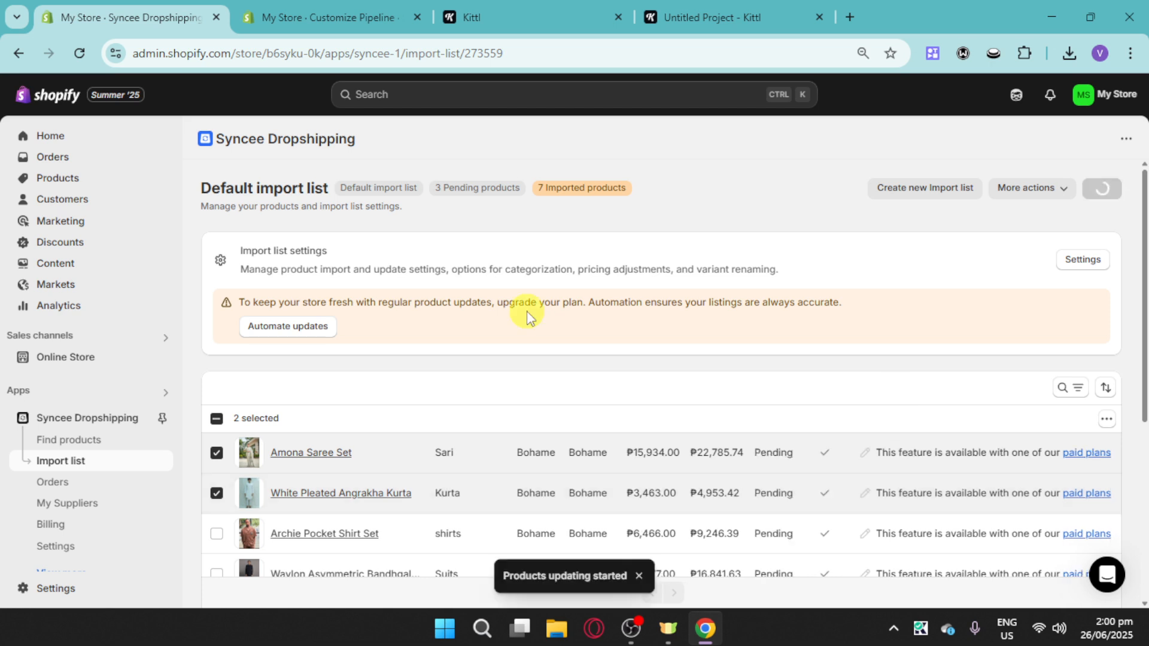
# Step: View the store's product list and open the Default product template in the Pipeline theme editor
pyautogui.click(99, 191)
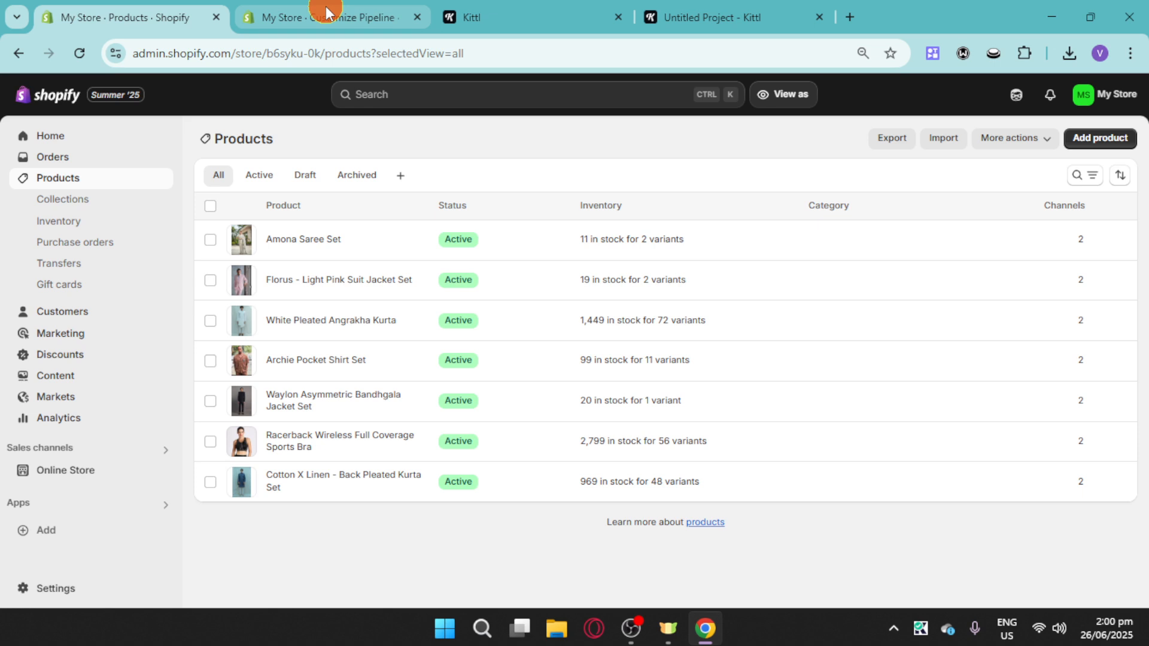
pyautogui.click(329, 12)
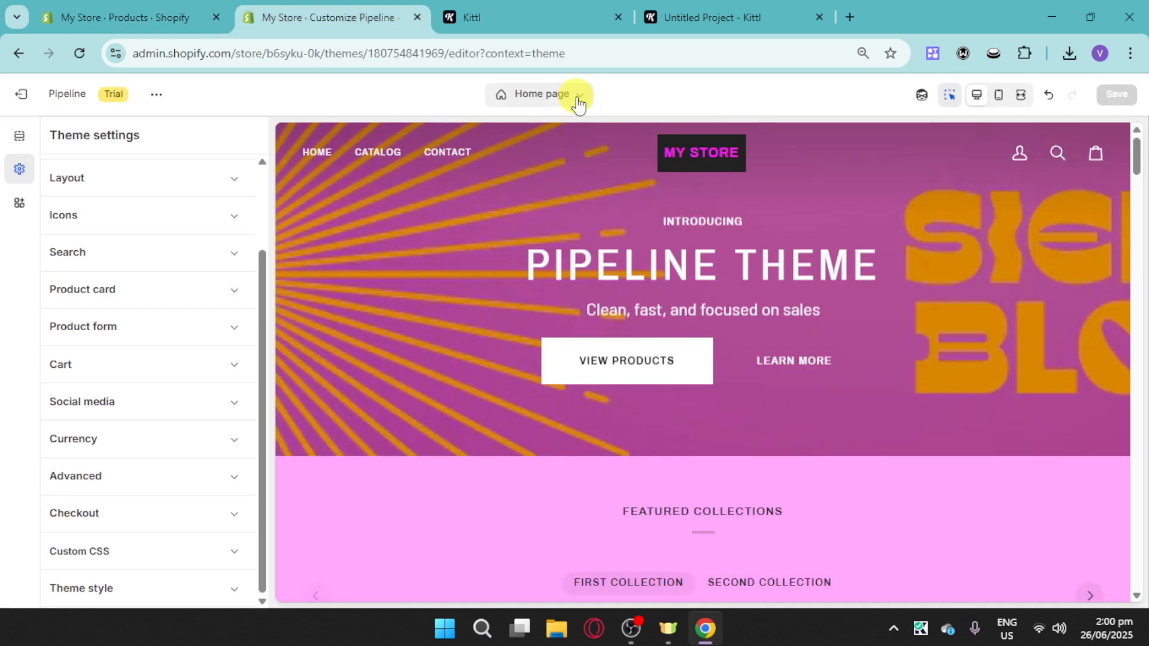
pyautogui.click(576, 101)
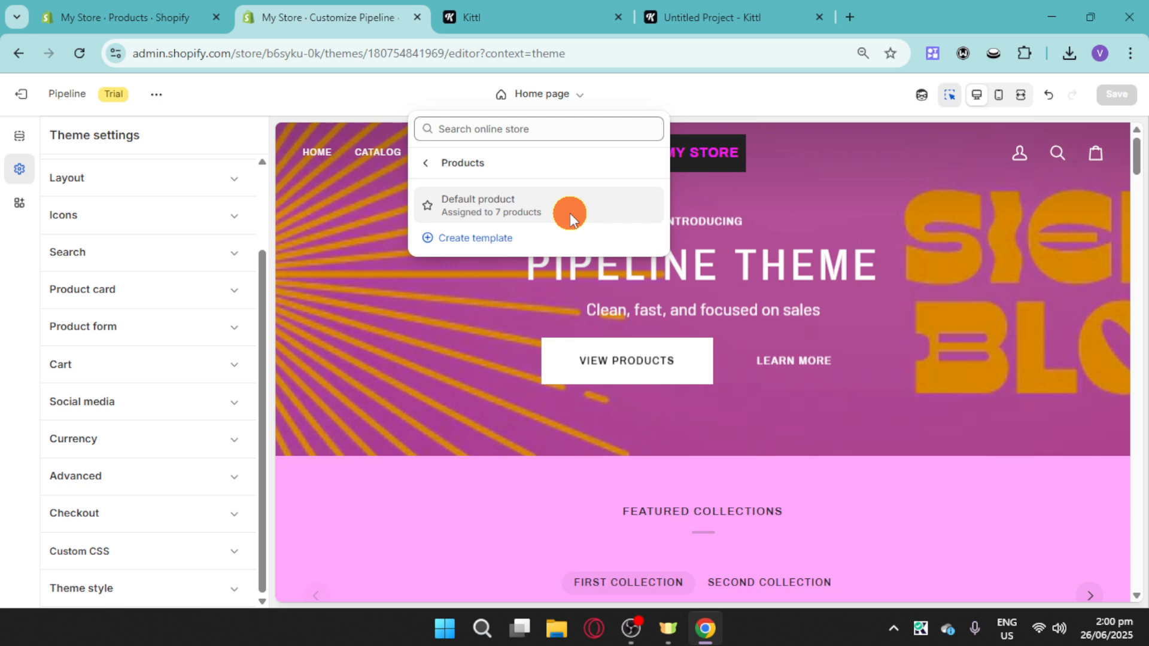
pyautogui.click(570, 213)
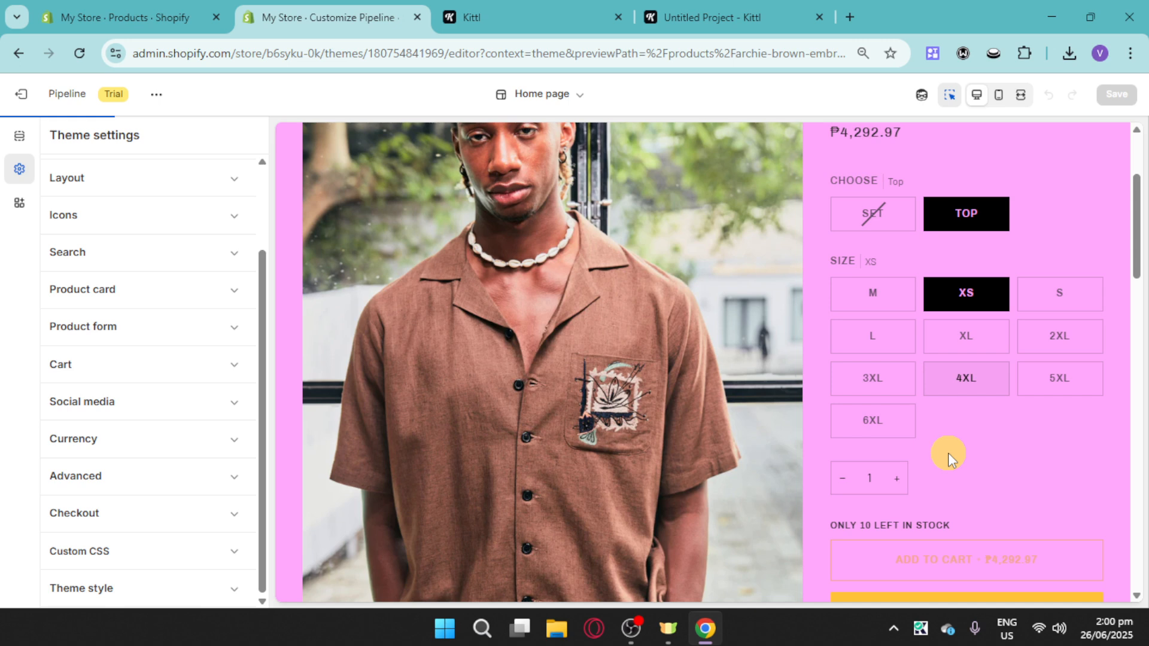
# Step: Review the Archie Pocket Shirt Set product page preview and raise its quantity to 2
pyautogui.scroll(3, 951, 406)
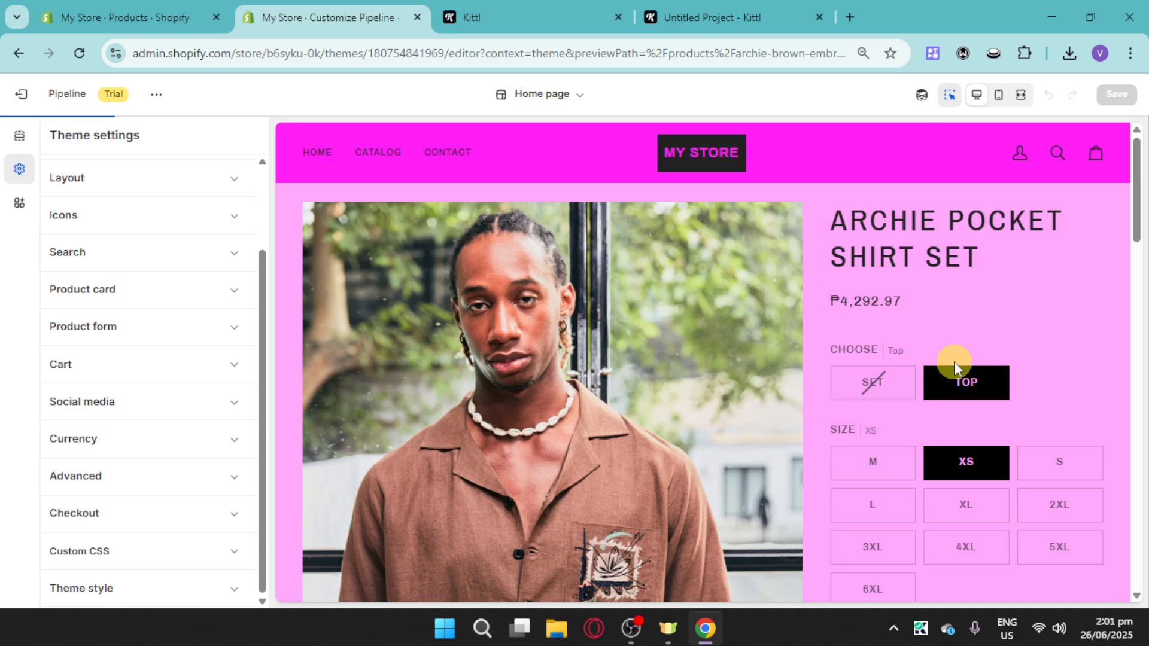
pyautogui.scroll(-4, 924, 425)
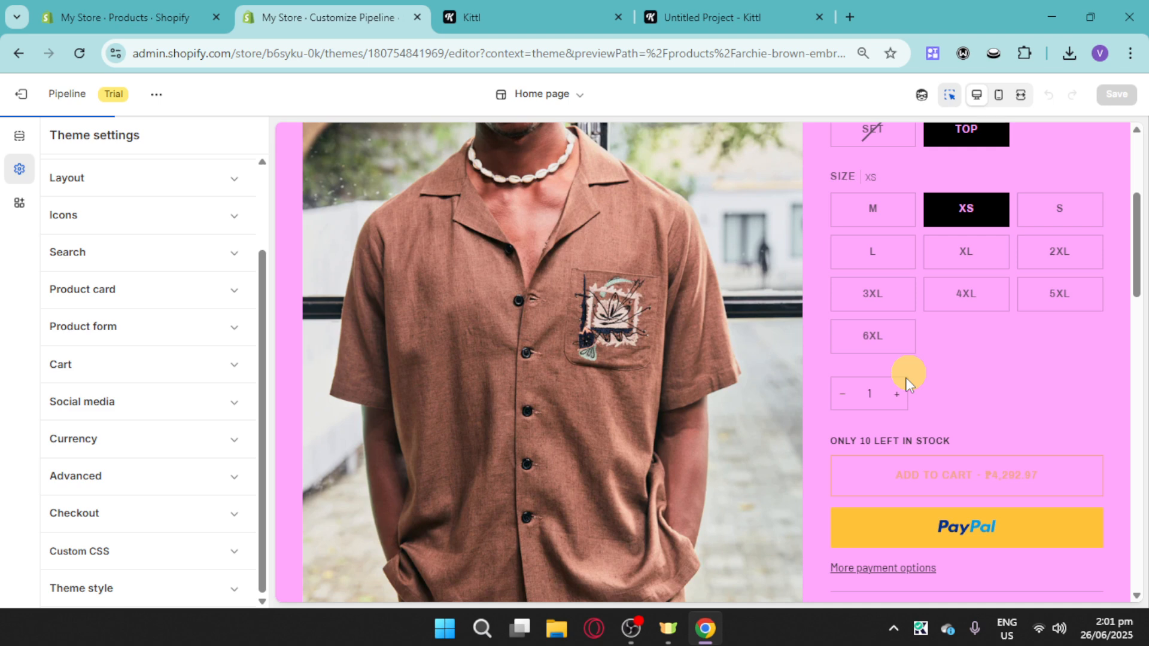
pyautogui.click(897, 392)
pyautogui.scroll(-3, 954, 404)
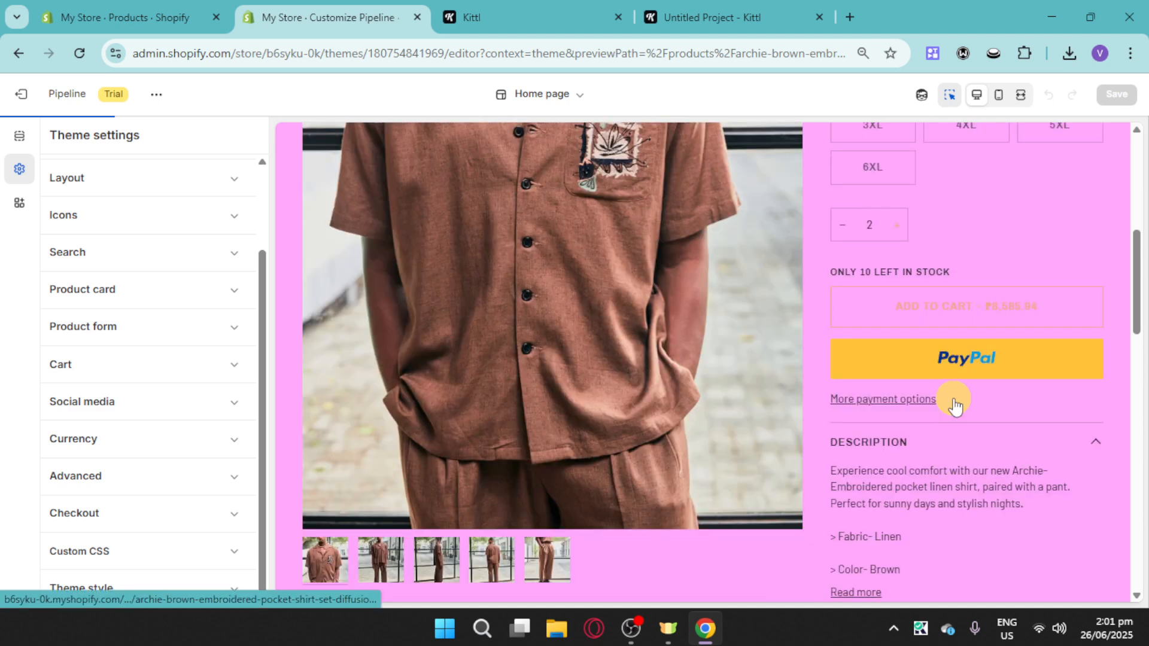
pyautogui.scroll(5, 975, 395)
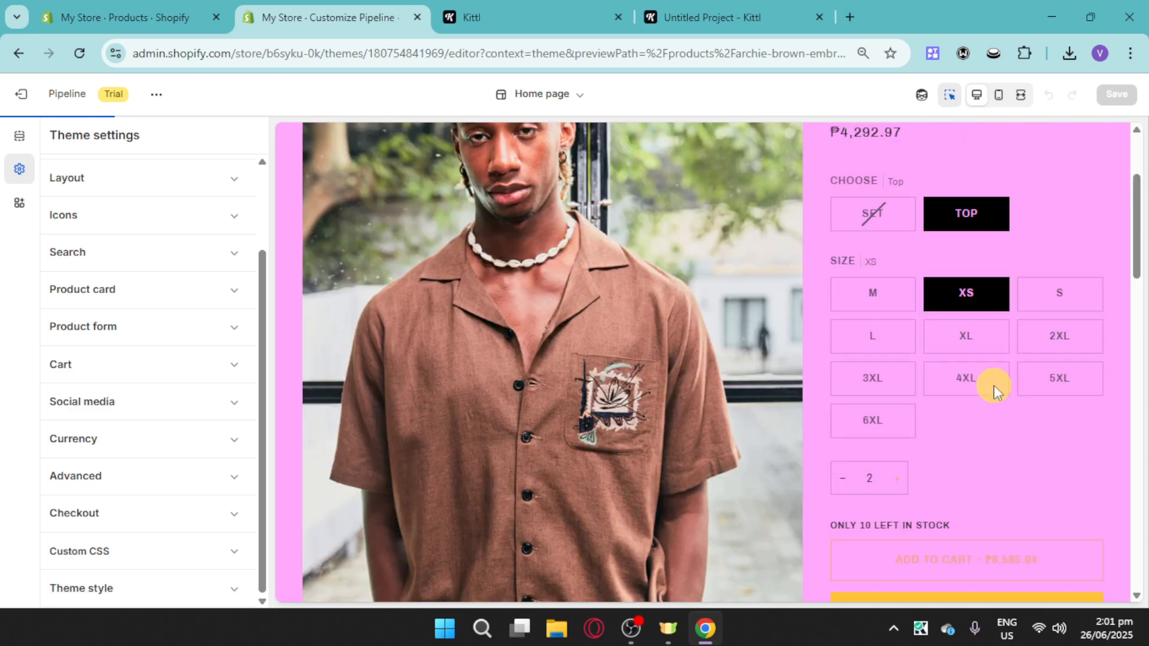
pyautogui.scroll(-1, 996, 383)
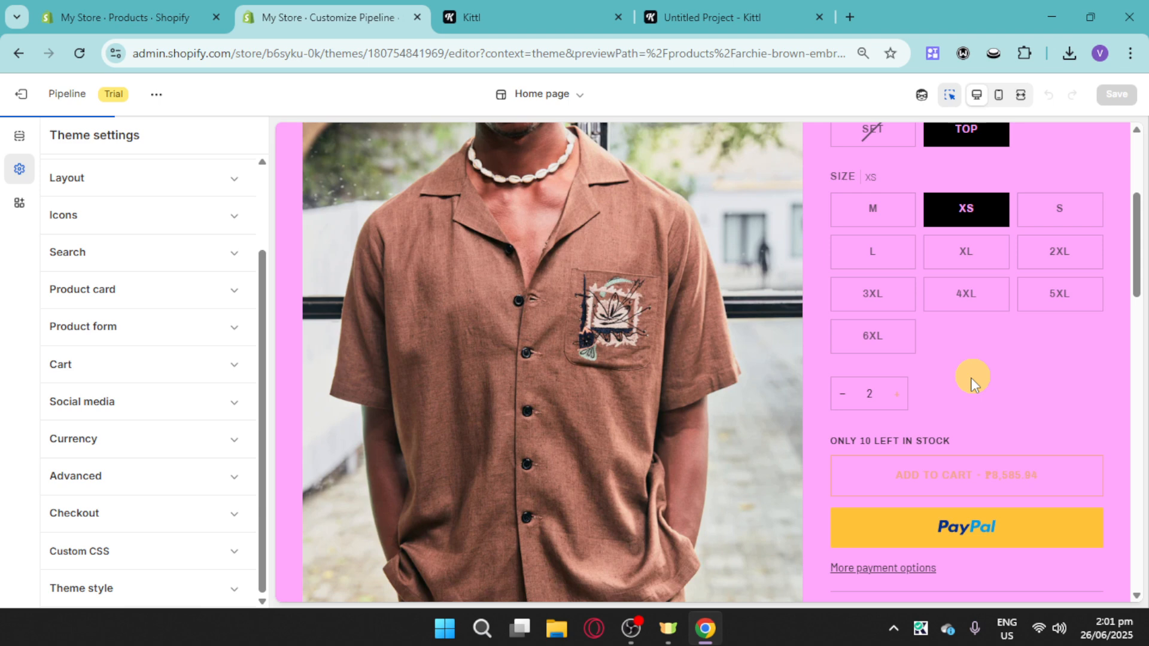
# Step: Review the store's payment settings and view the Adyen Payments - Credit Cards entry among the third-party providers
pyautogui.click(60, 589)
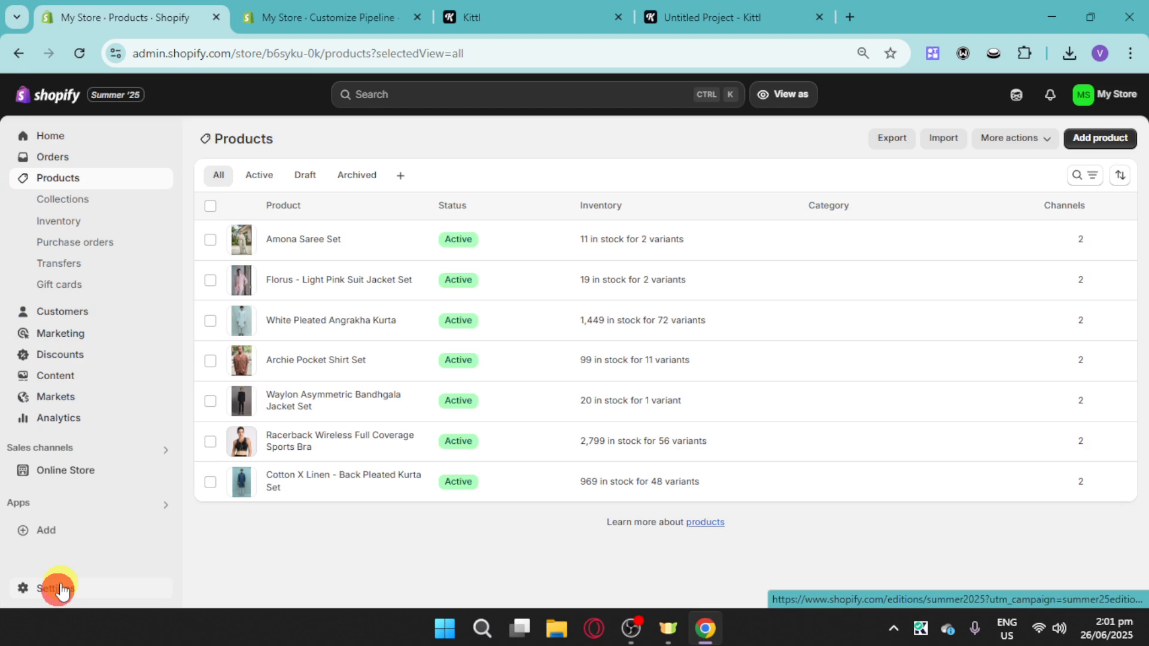
pyautogui.click(60, 589)
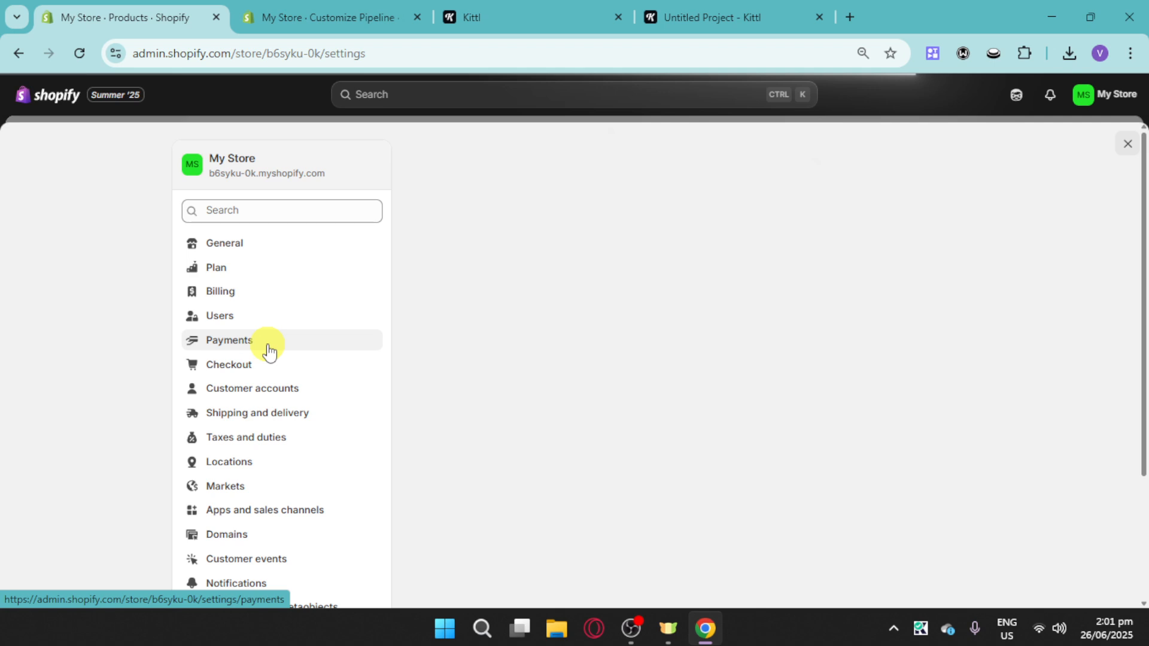
pyautogui.click(269, 352)
pyautogui.scroll(-5, 775, 327)
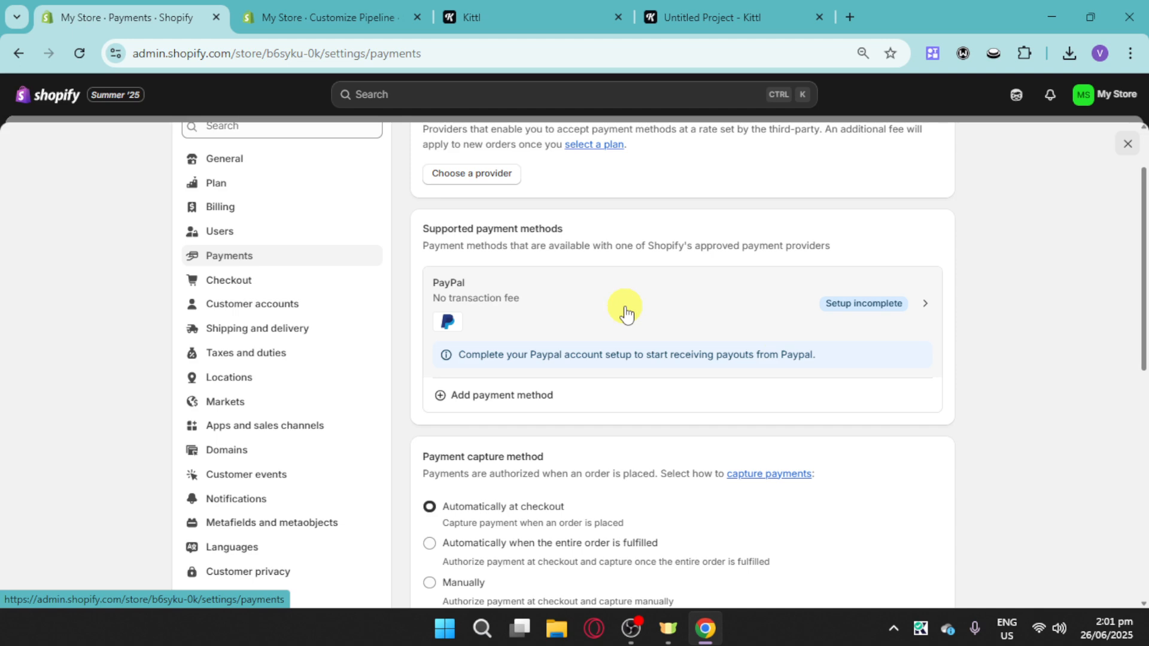
pyautogui.scroll(2, 626, 311)
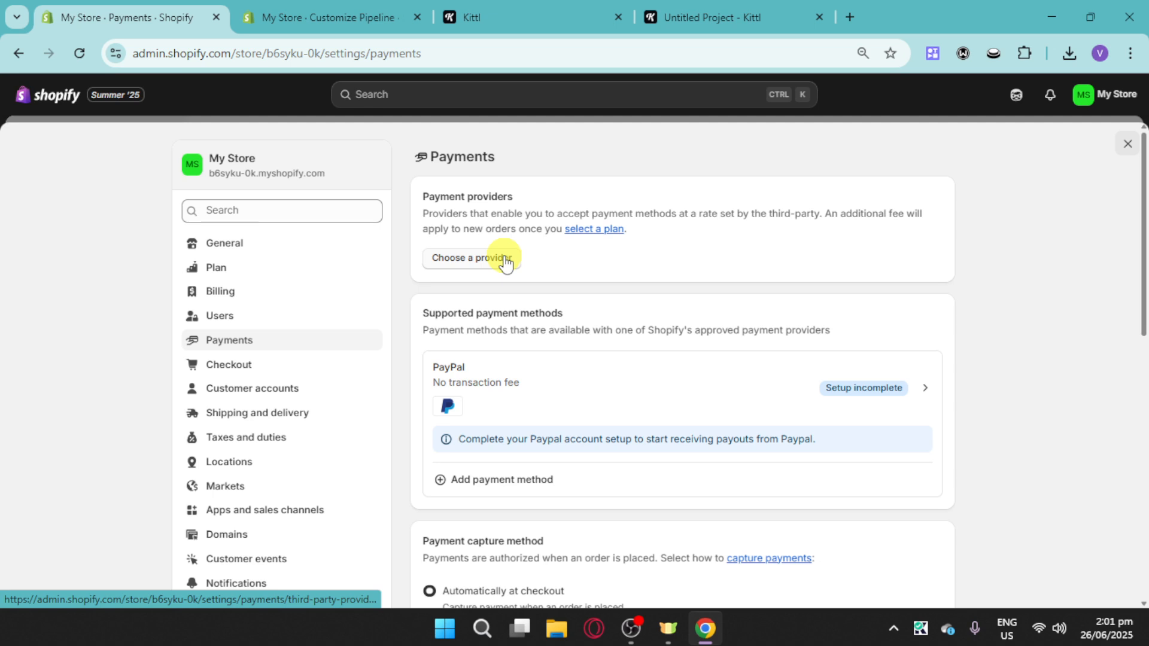
pyautogui.click(505, 262)
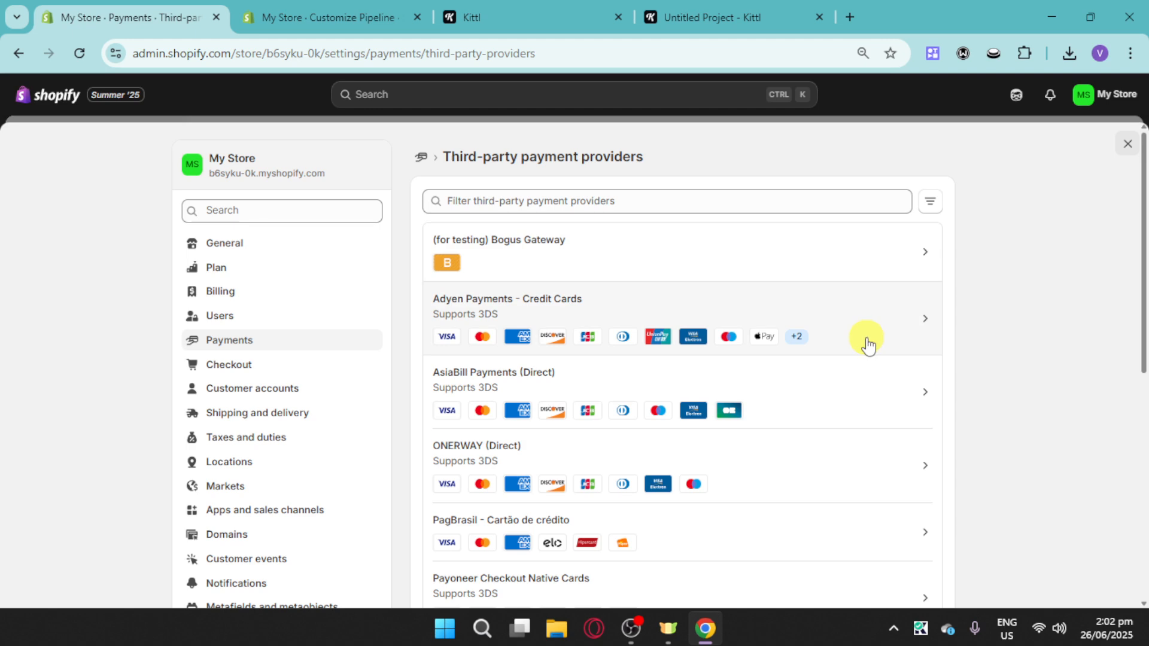
pyautogui.click(890, 331)
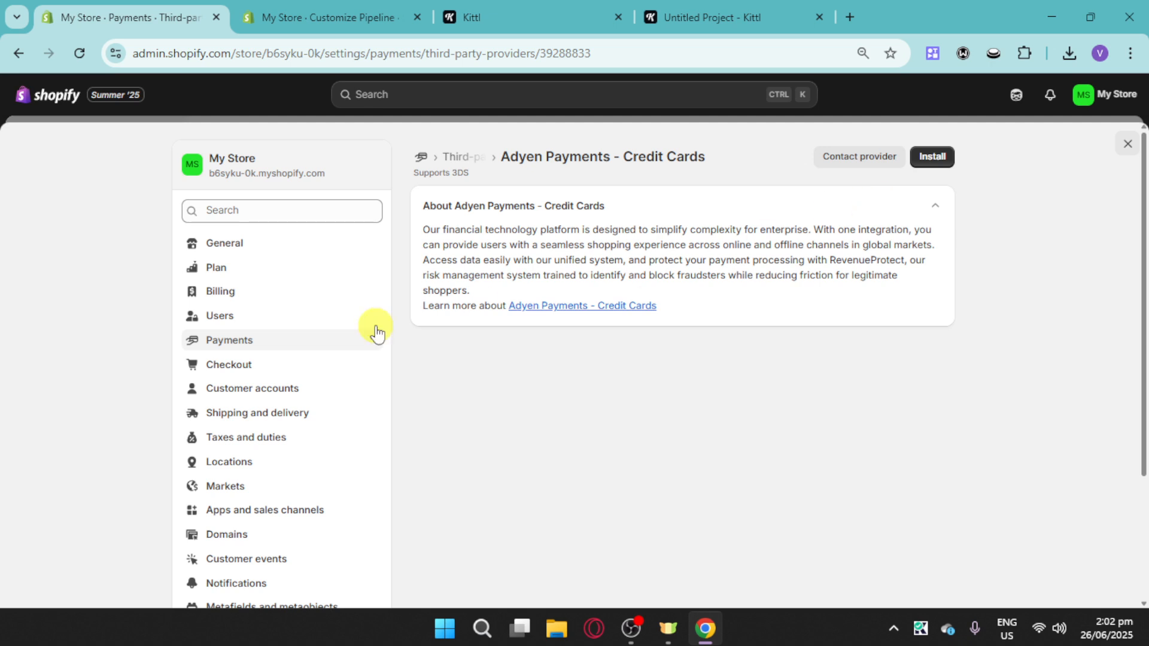
# Step: View the store's Domains settings and open the Namecheap website in a new browser tab
pyautogui.click(345, 538)
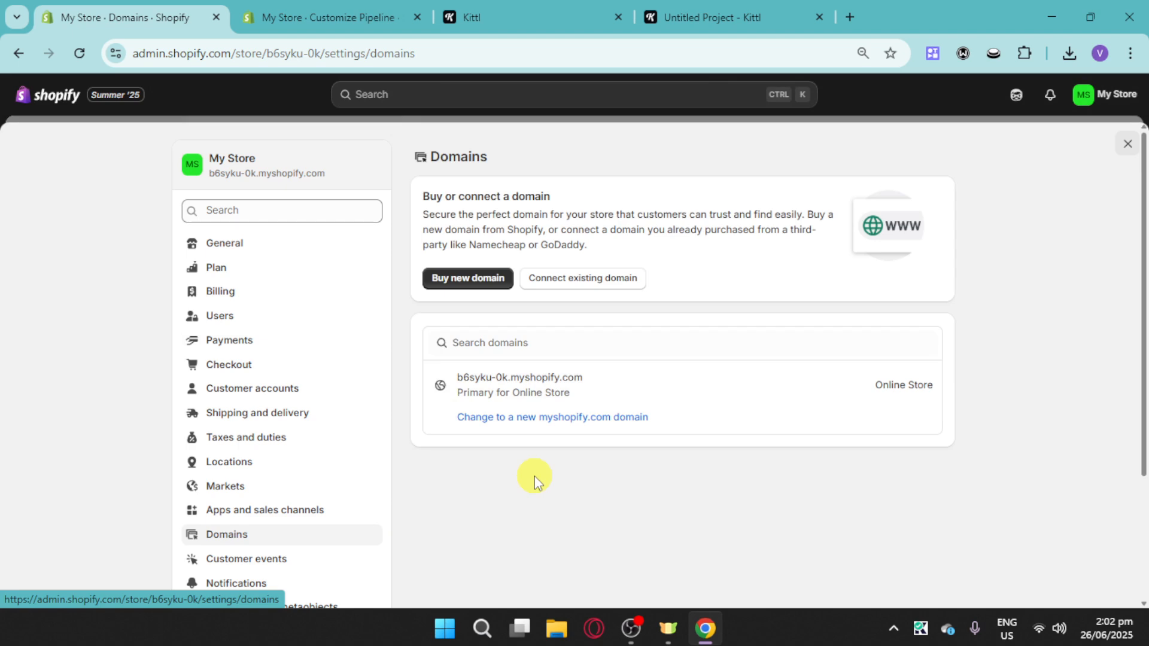
pyautogui.click(849, 23)
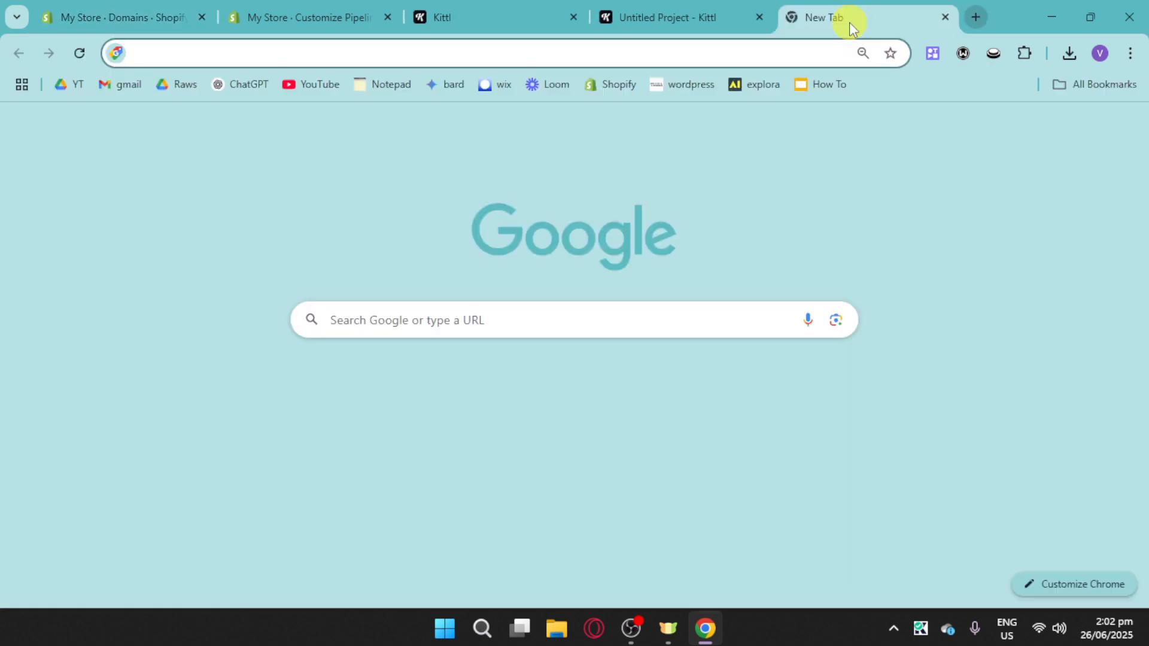
pyautogui.write('name')
pyautogui.press('Return')
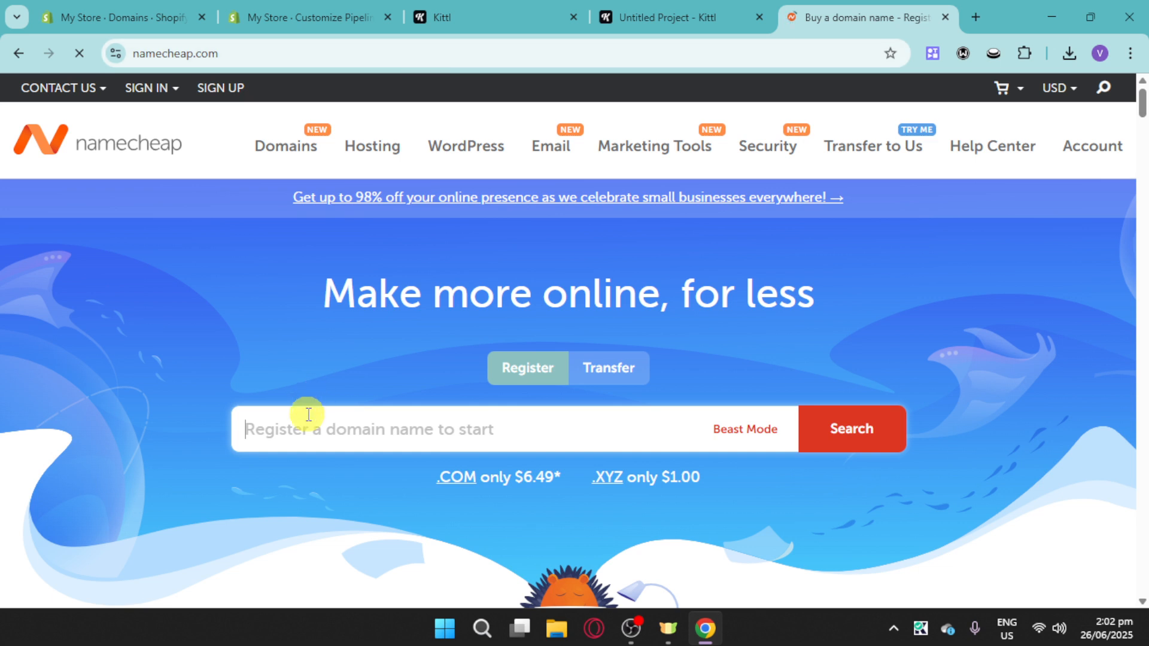
# Step: Search Namecheap for the domain name "dresstiu"
pyautogui.write('dre')
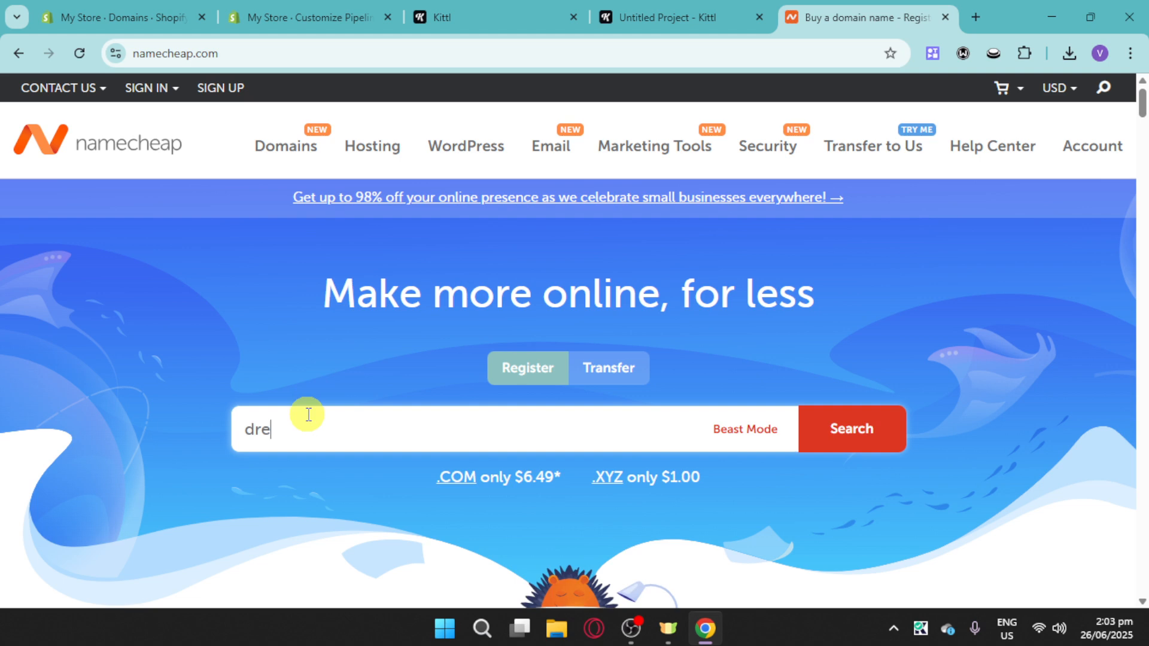
pyautogui.write('sstiu')
pyautogui.press('BackSpace')
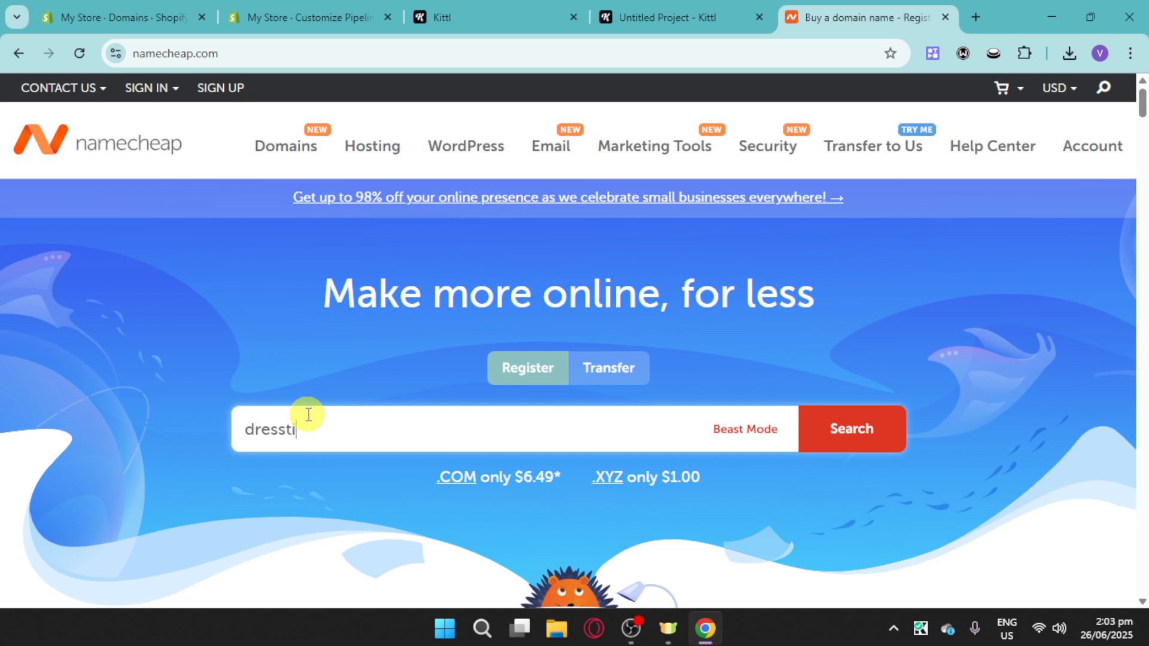
pyautogui.write('u')
pyautogui.click(877, 431)
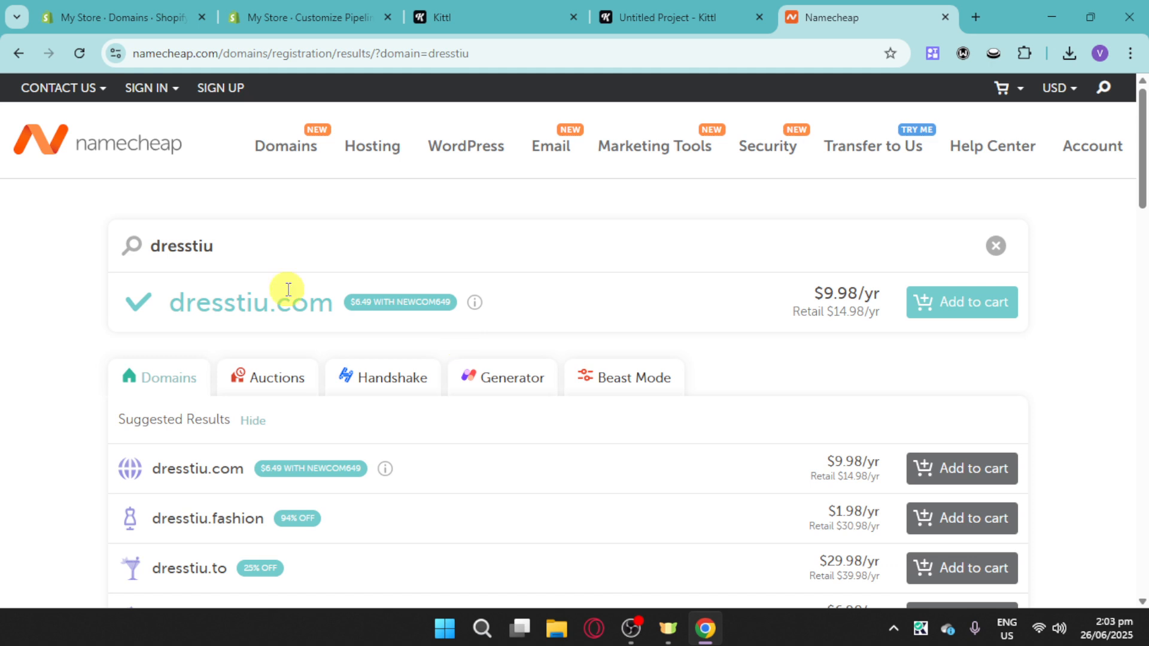
# Step: Browse the suggested domain endings and add dresstiu.com to the cart
pyautogui.scroll(-5, 777, 401)
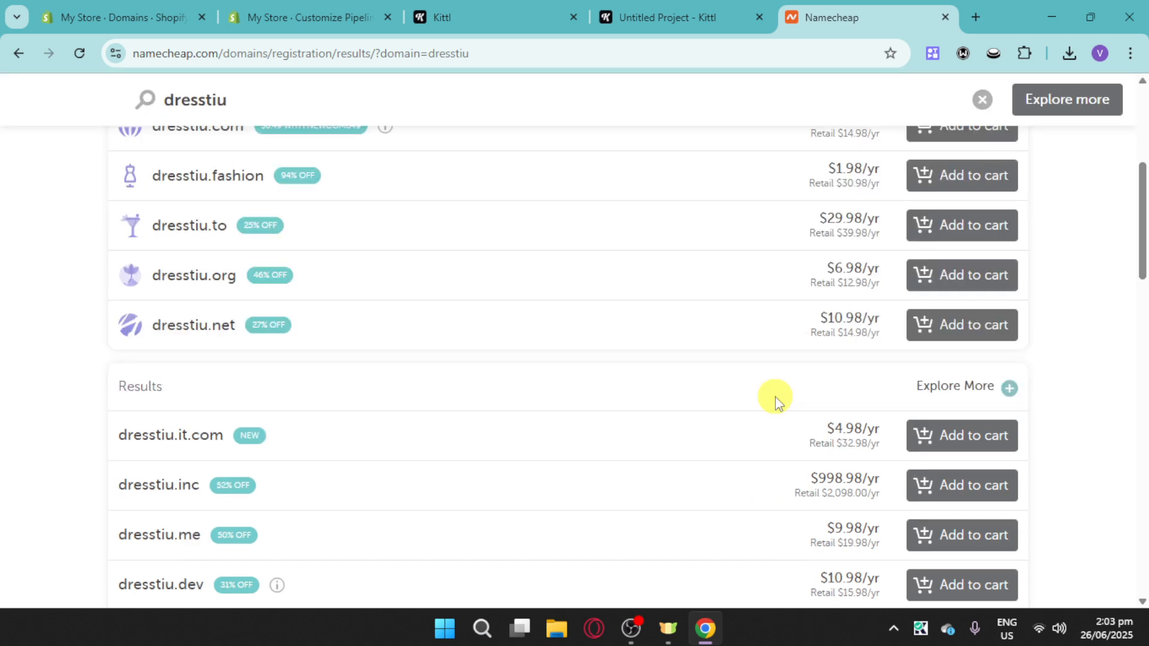
pyautogui.scroll(-4, 776, 402)
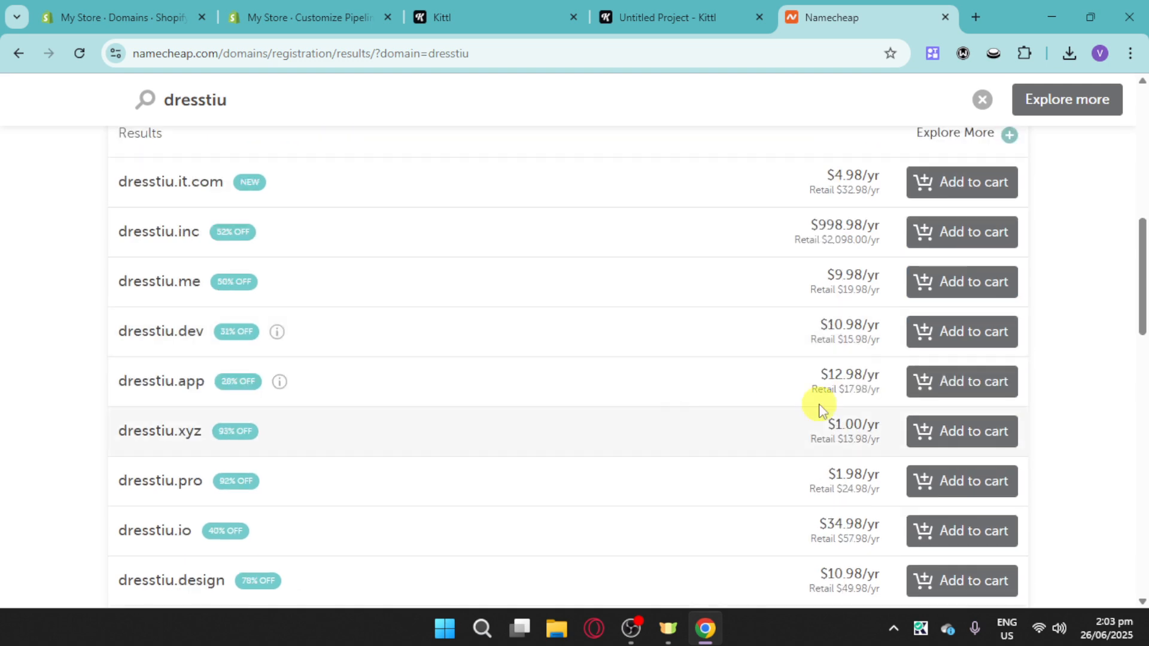
pyautogui.scroll(5, 817, 403)
pyautogui.scroll(4, 829, 405)
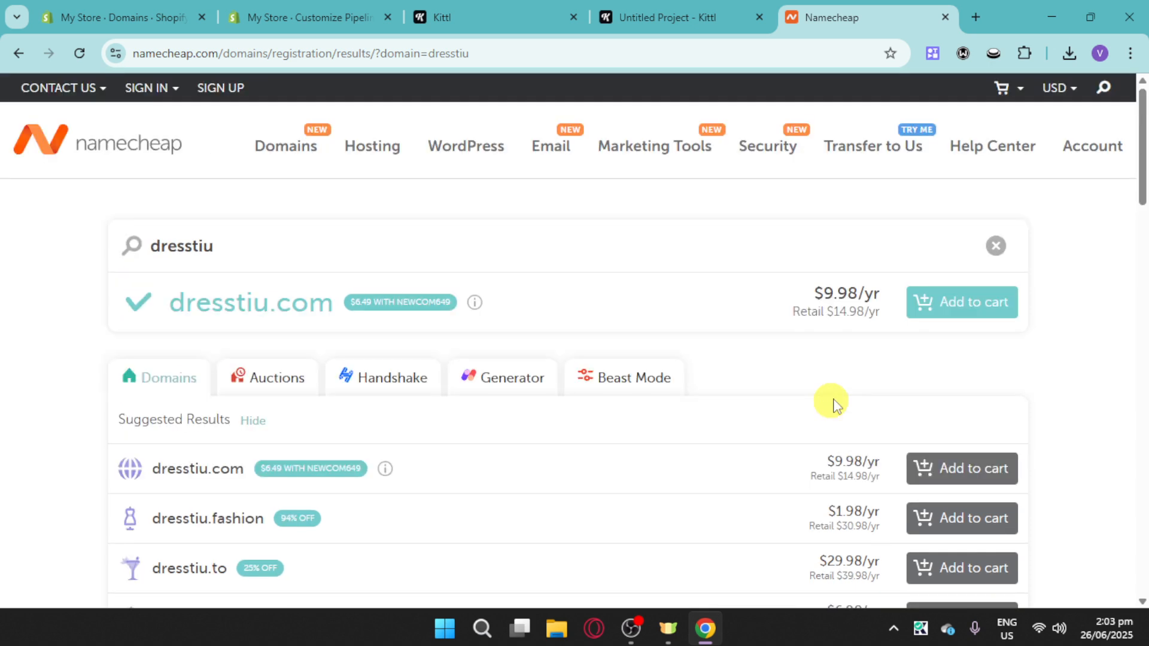
pyautogui.click(984, 312)
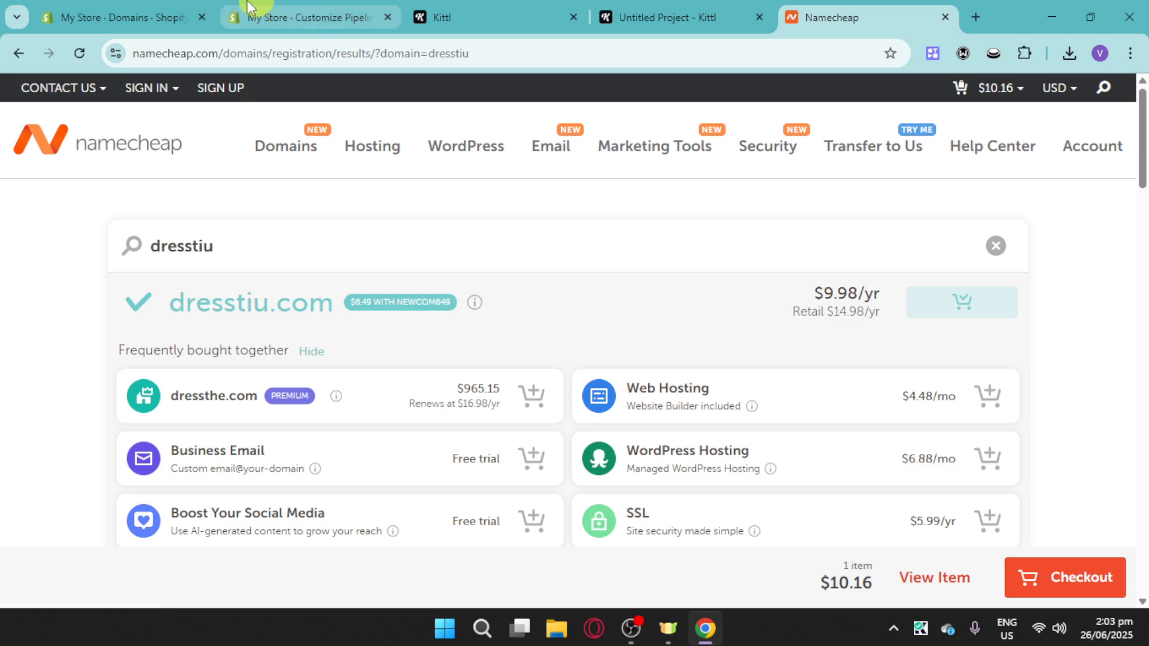
# Step: Switch back to Shopify's Domains settings and enter dresstiu.com as the existing domain to connect
pyautogui.click(285, 9)
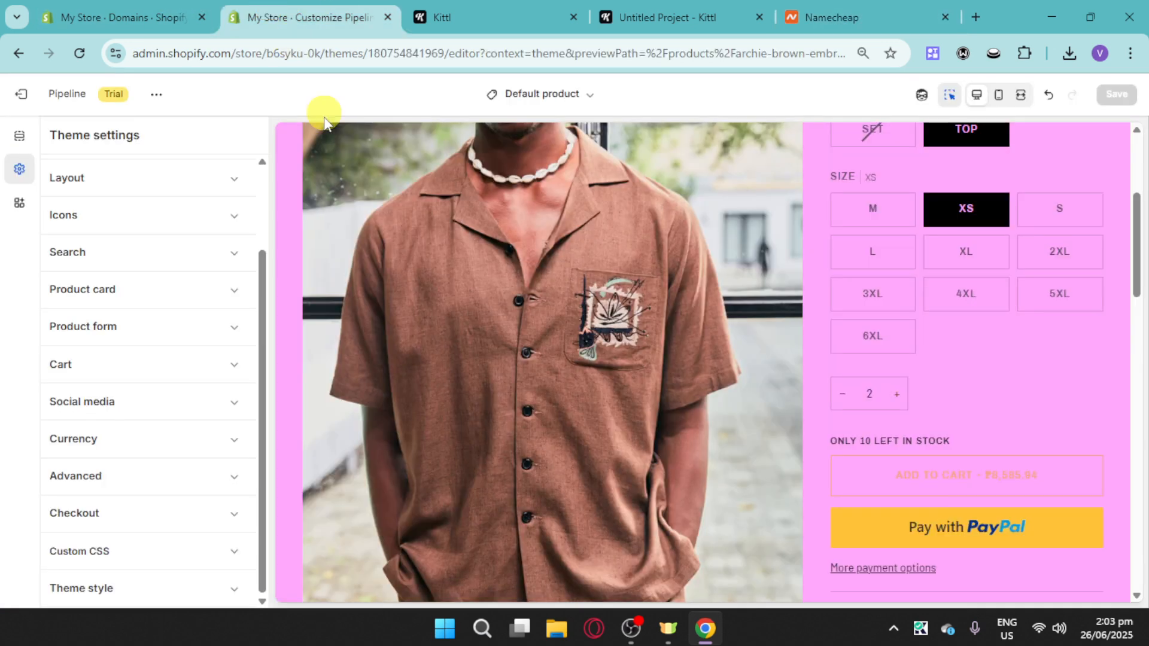
pyautogui.click(146, 16)
pyautogui.click(586, 278)
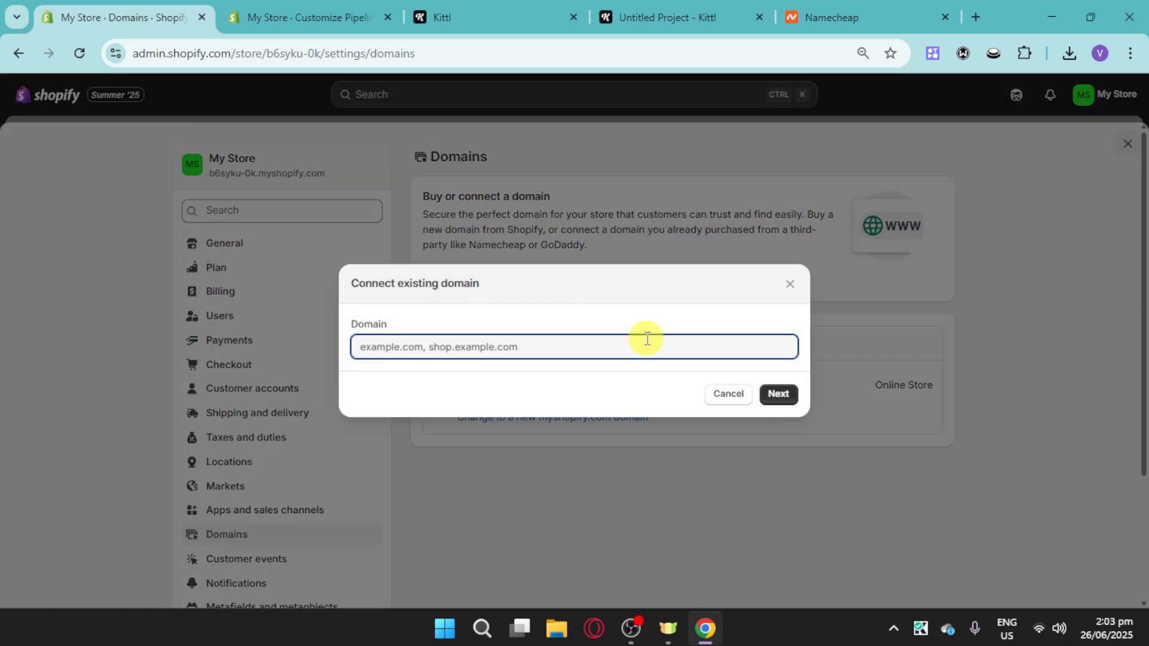
pyautogui.write('dress.tiu')
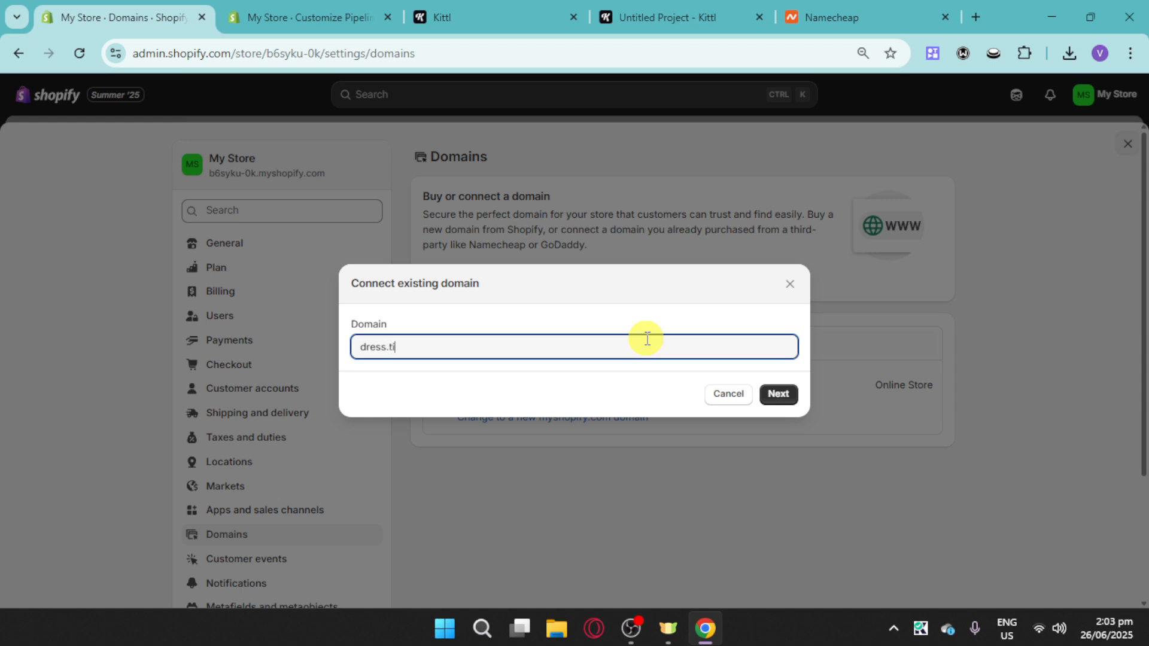
pyautogui.press('BackSpace')
pyautogui.press('BackSpace')
pyautogui.press('BackSpace')
pyautogui.press('BackSpace')
pyautogui.write('tiu.com')
# Step: Return to the theme editor and look over the full Archie Pocket Shirt Set page, including payment options, description and image-with-text sections
pyautogui.click(308, 18)
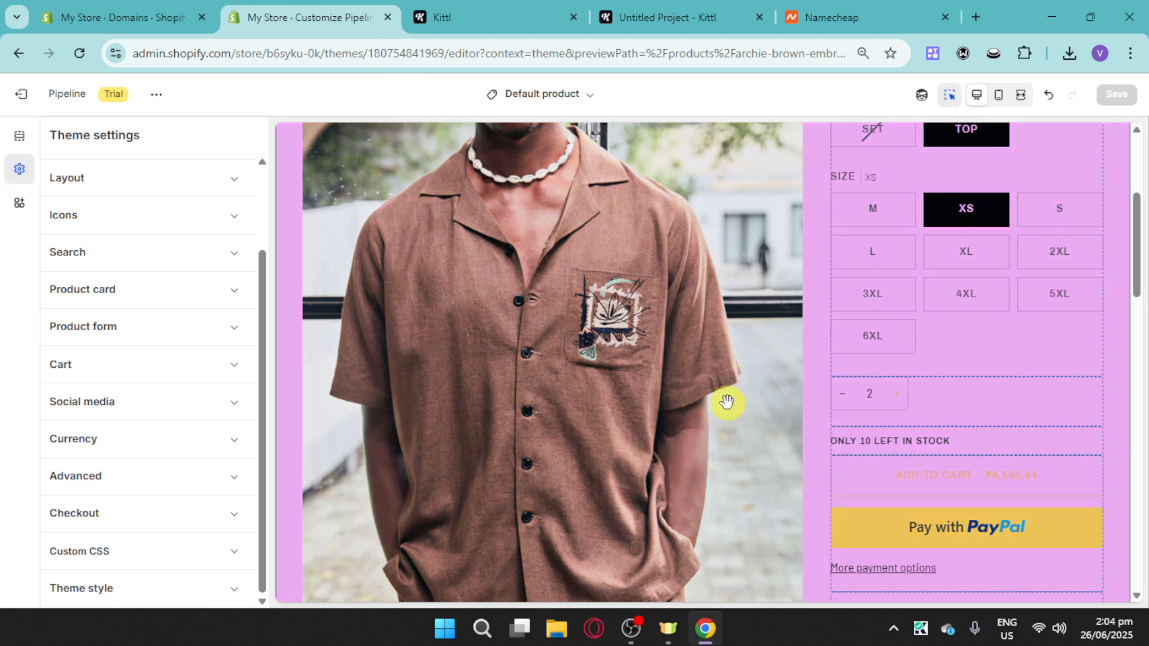
pyautogui.scroll(-1, 885, 472)
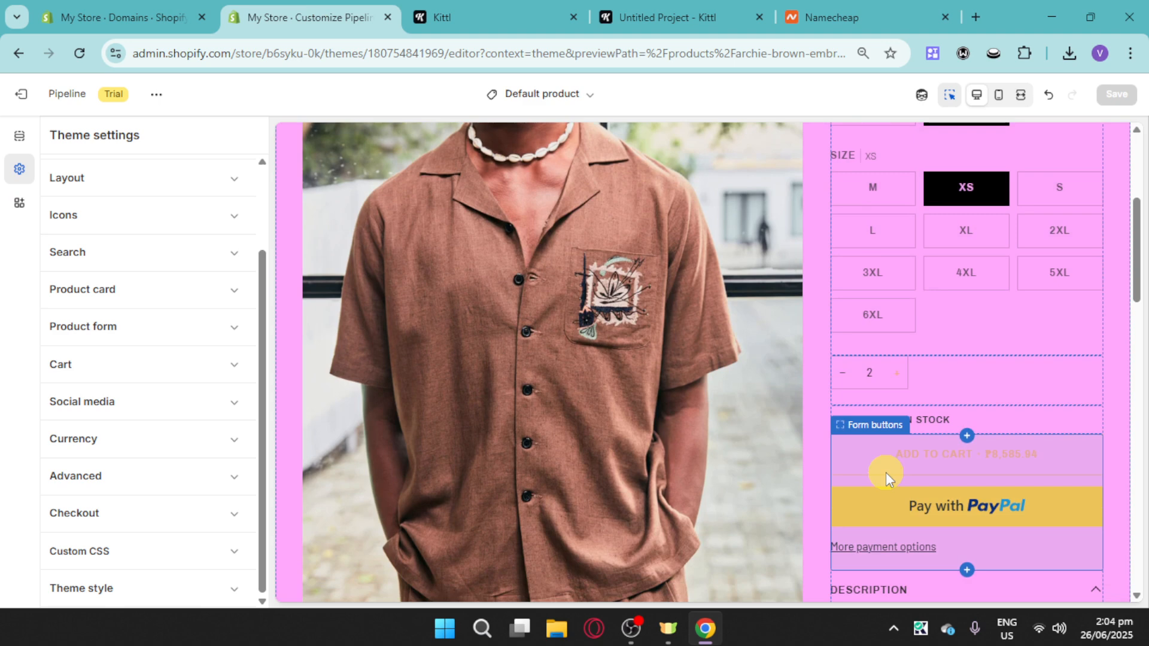
pyautogui.scroll(-10, 886, 472)
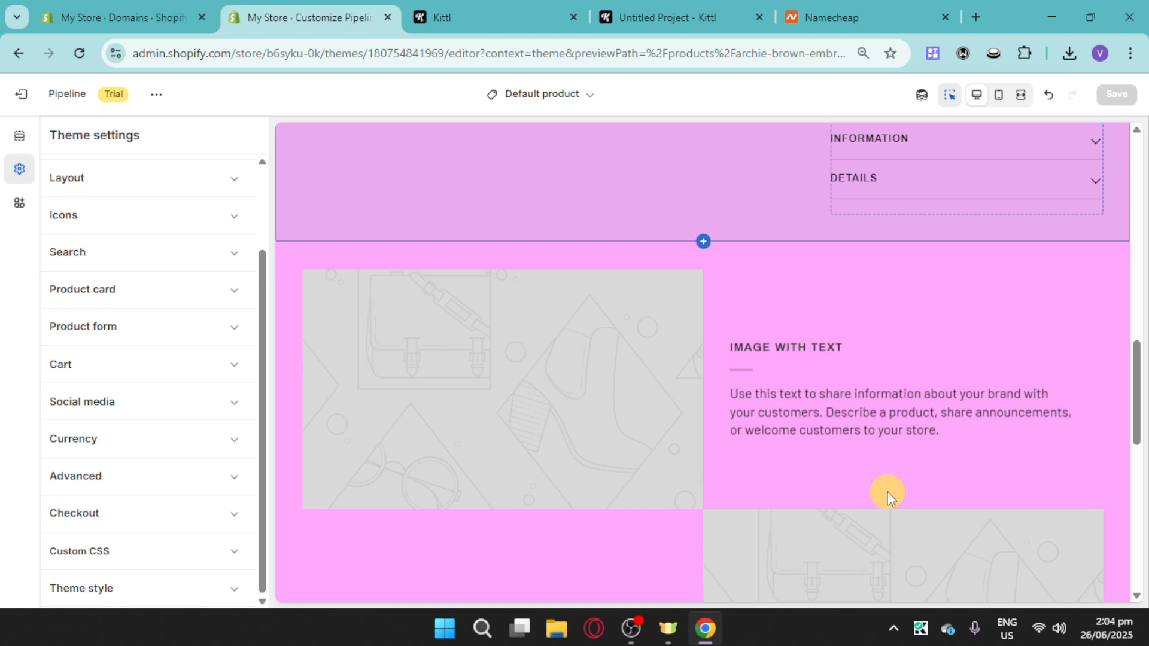
pyautogui.scroll(10, 888, 496)
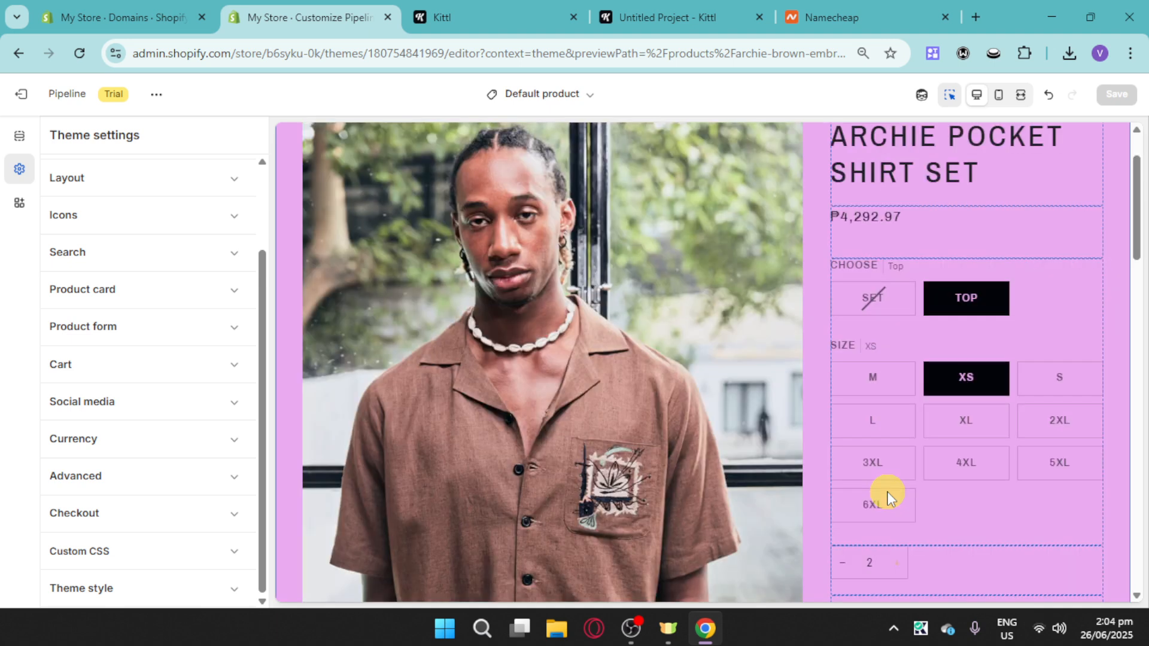
pyautogui.scroll(-8, 992, 377)
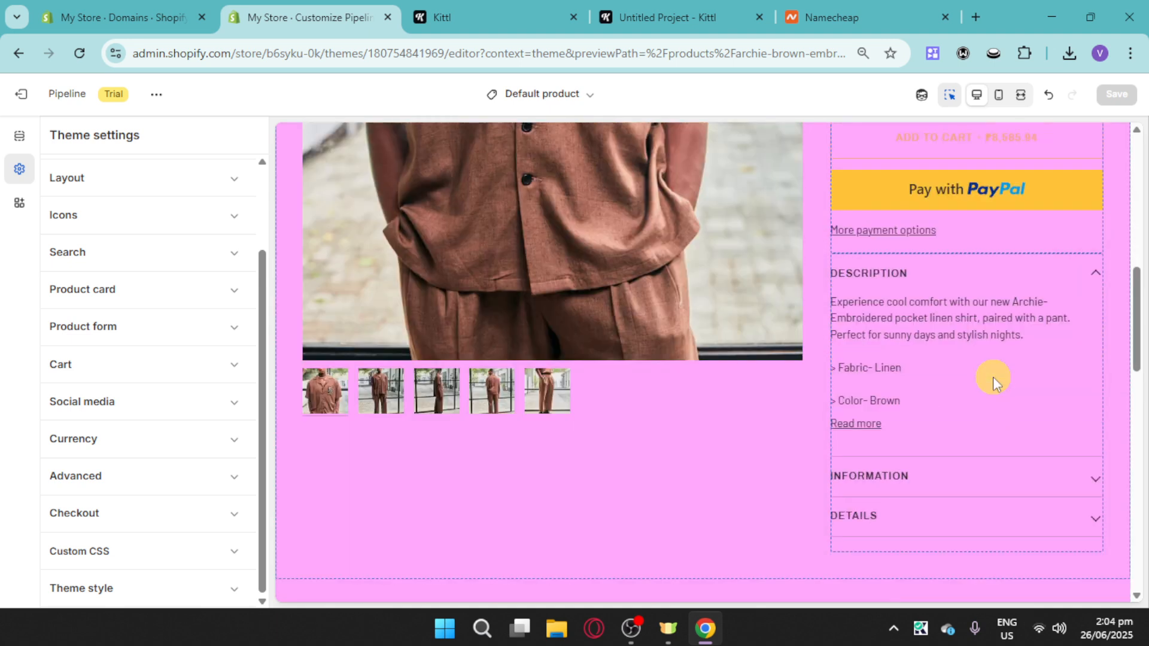
pyautogui.scroll(2, 992, 377)
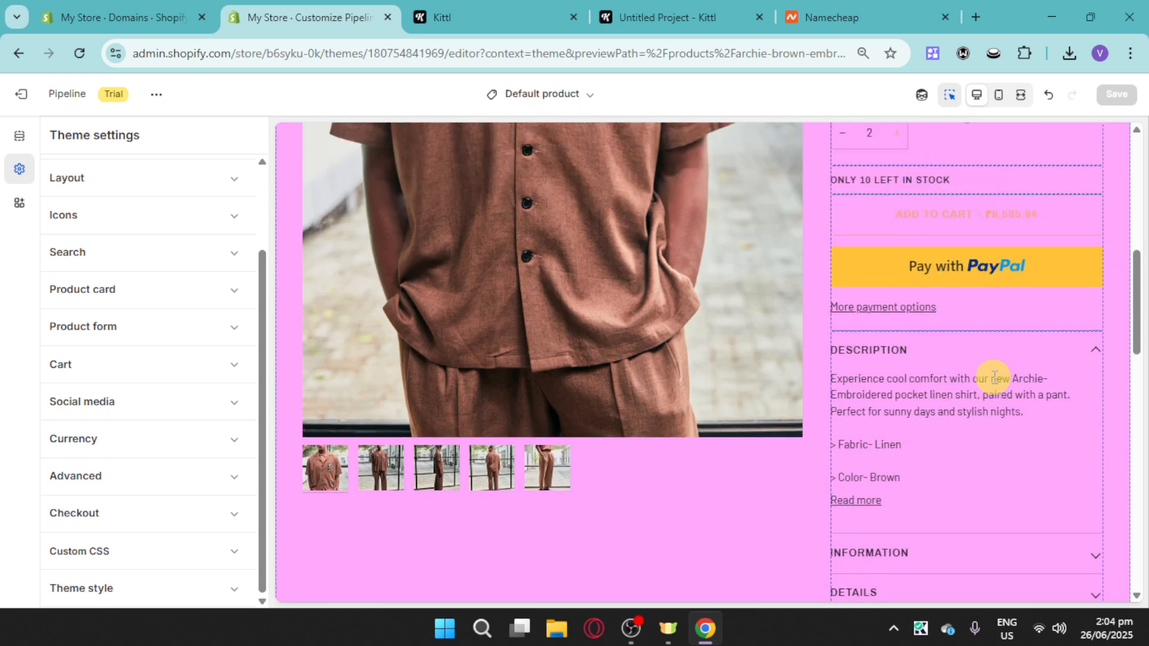